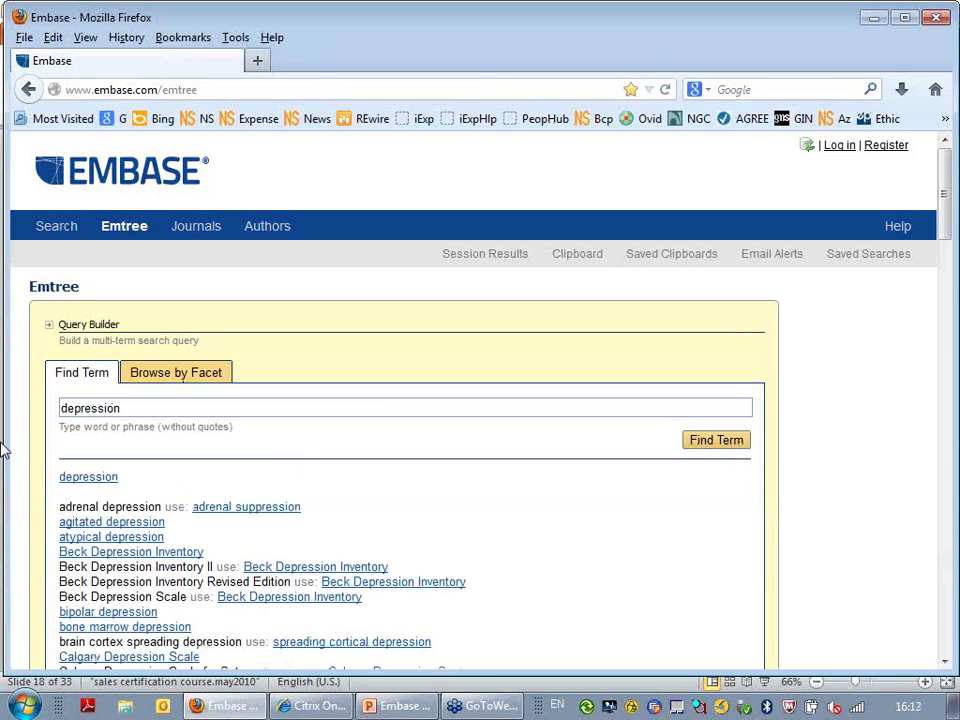
Open the Emtree entry for depression, review its narrower terms, and take the exploded query to Disease Search.
{"action": "left_click", "coordinate": [88, 477]}
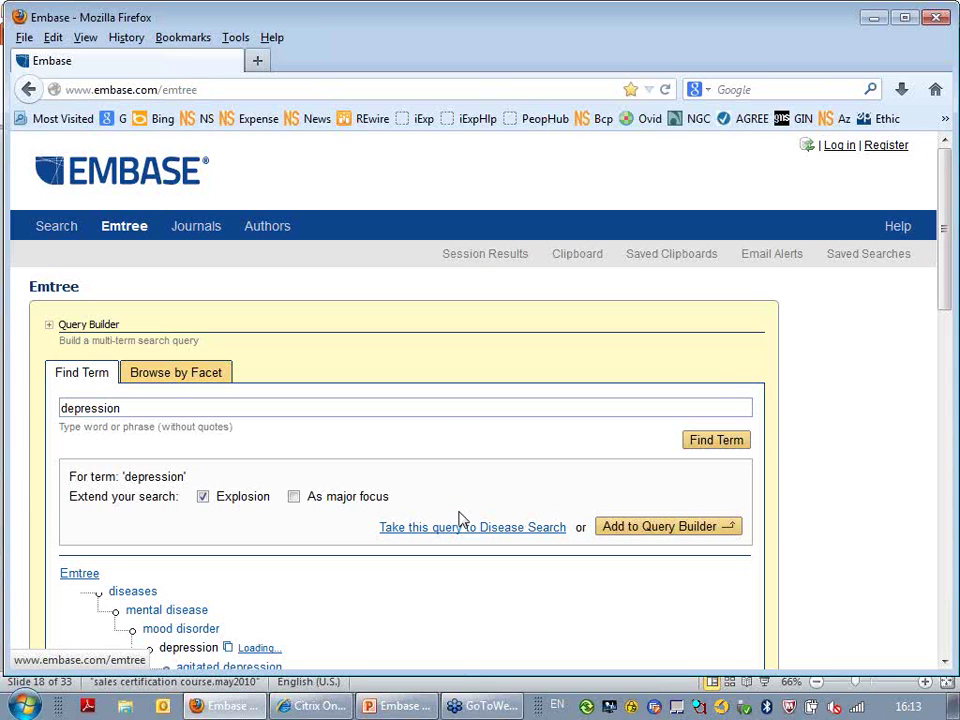
{"action": "scroll", "coordinate": [461, 518], "scroll_direction": "down", "scroll_amount": 1}
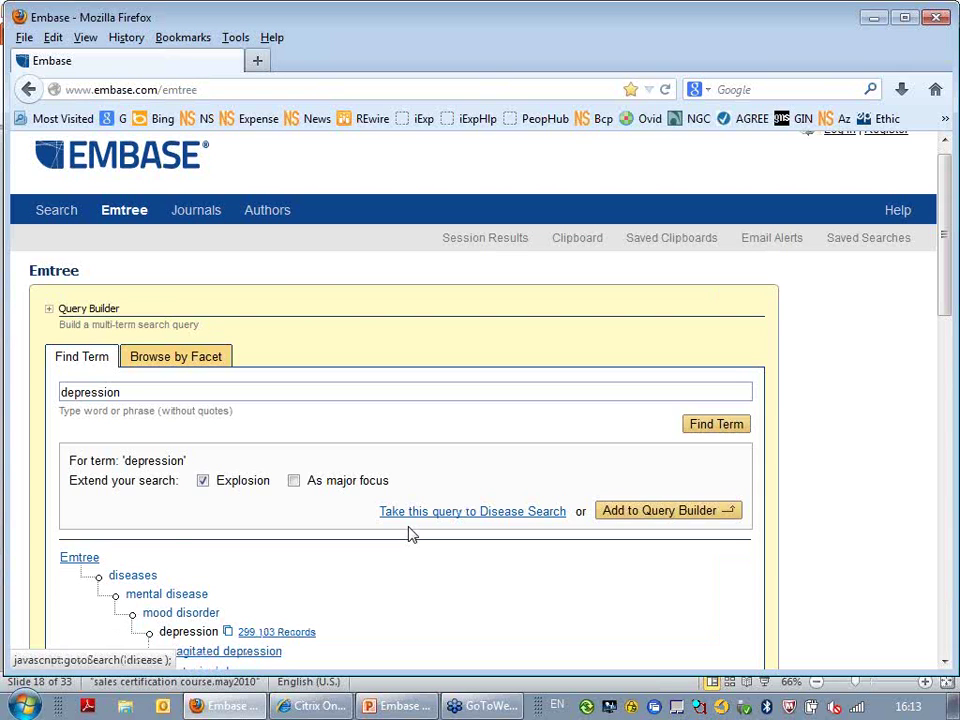
{"action": "scroll", "coordinate": [409, 535], "scroll_direction": "down", "scroll_amount": 3}
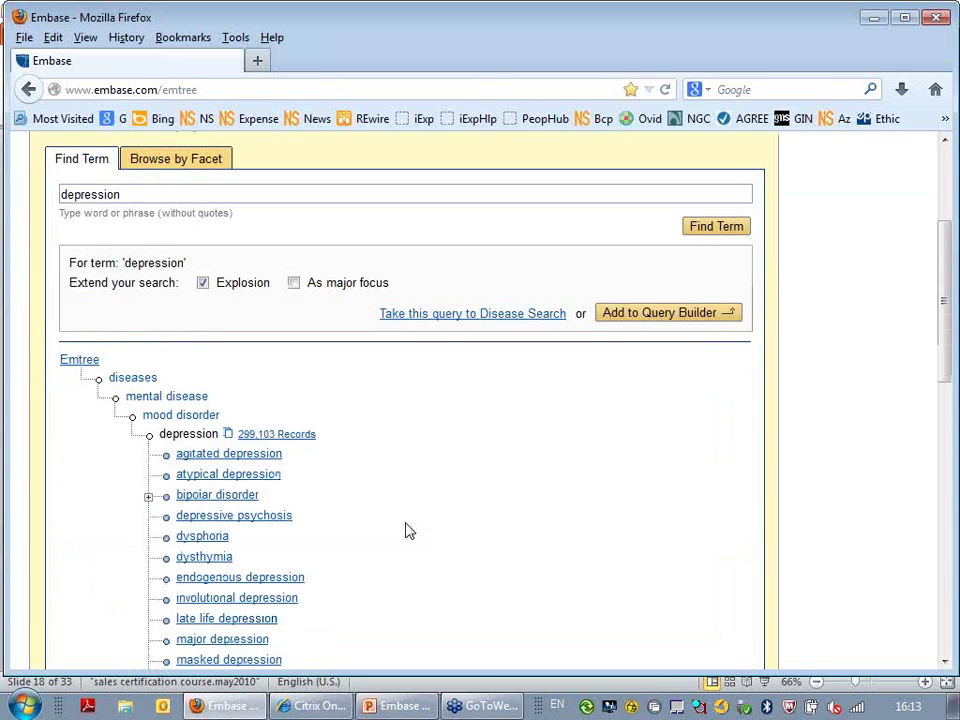
{"action": "scroll", "coordinate": [405, 530], "scroll_direction": "down", "scroll_amount": 2}
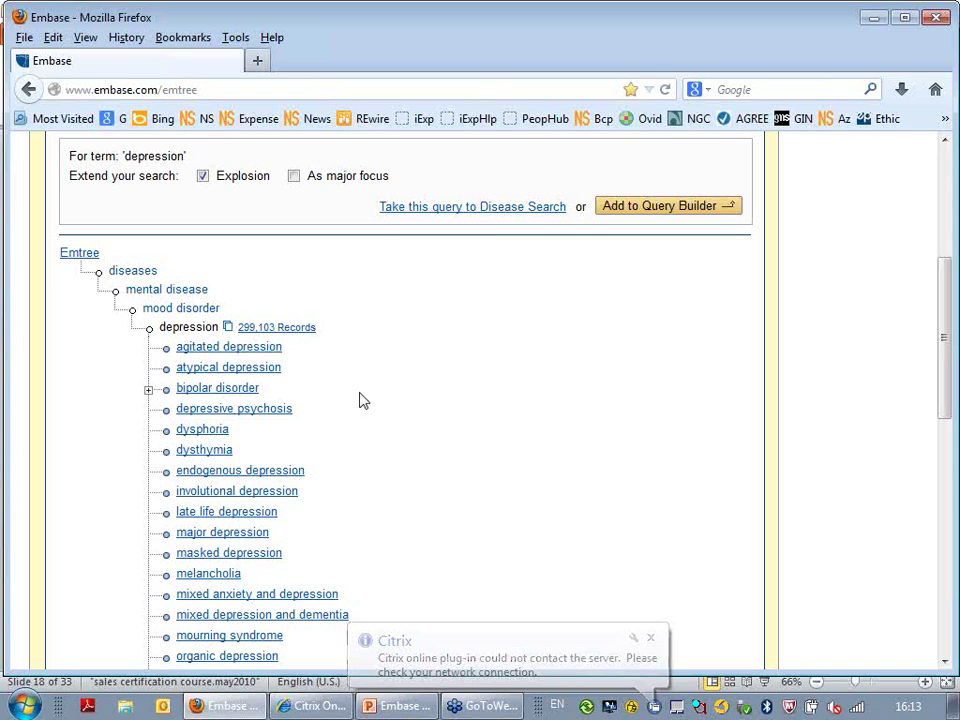
{"action": "left_click", "coordinate": [478, 207]}
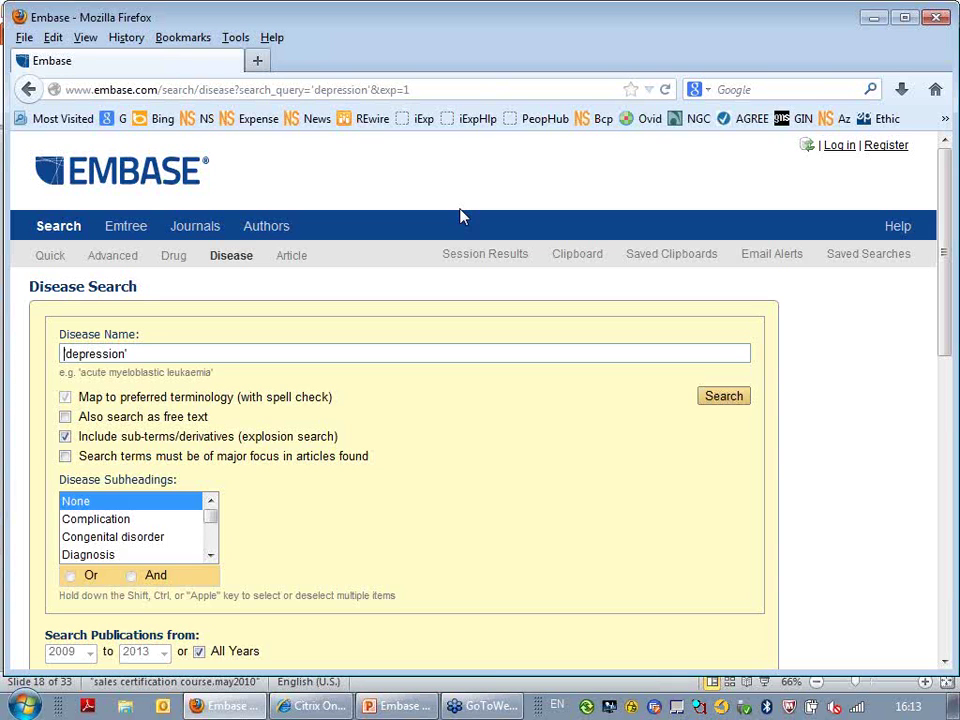
Restrict the depression search to the Drug therapy disease subheading.
{"action": "left_click", "coordinate": [195, 555]}
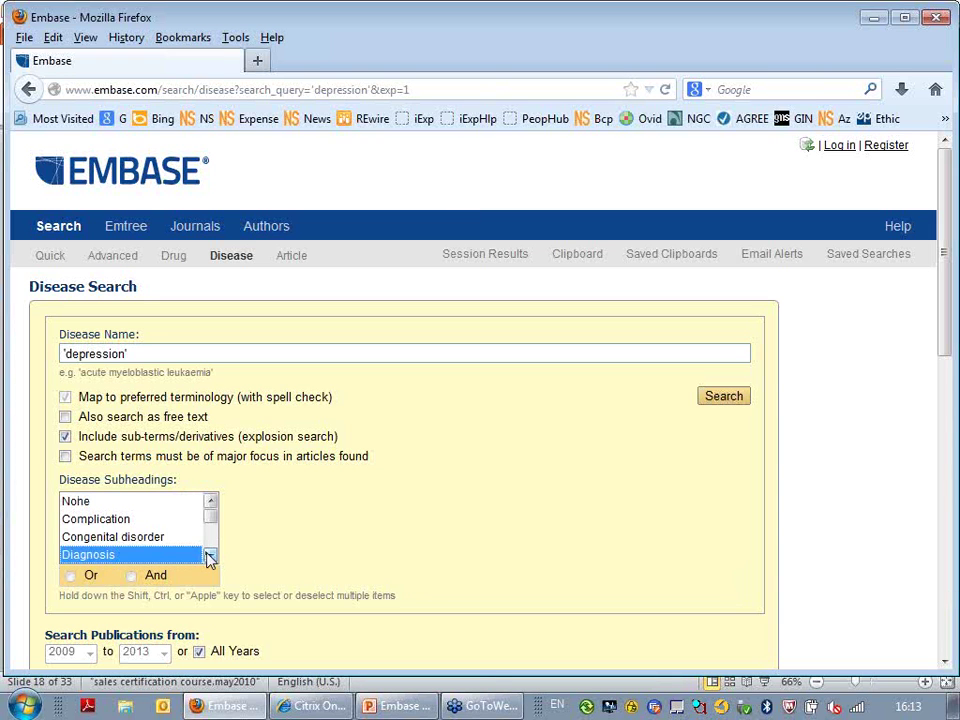
{"action": "left_click", "coordinate": [210, 556]}
{"action": "left_click", "coordinate": [210, 556]}
{"action": "scroll", "coordinate": [210, 556], "scroll_direction": "down", "scroll_amount": 2}
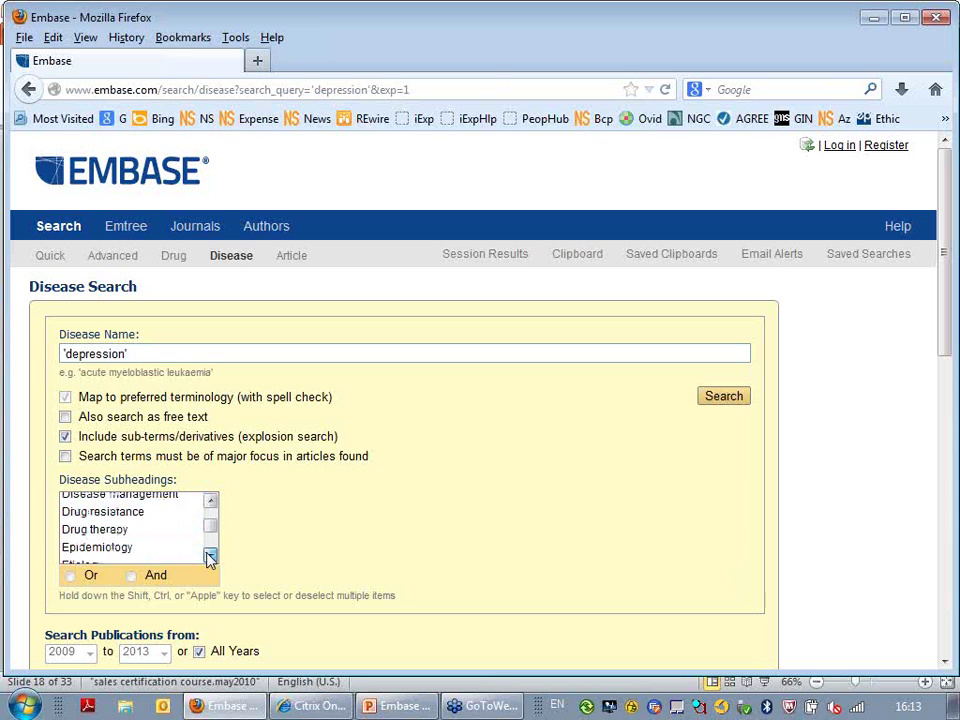
{"action": "scroll", "coordinate": [156, 533], "scroll_direction": "up", "scroll_amount": 1}
{"action": "left_click", "coordinate": [131, 530]}
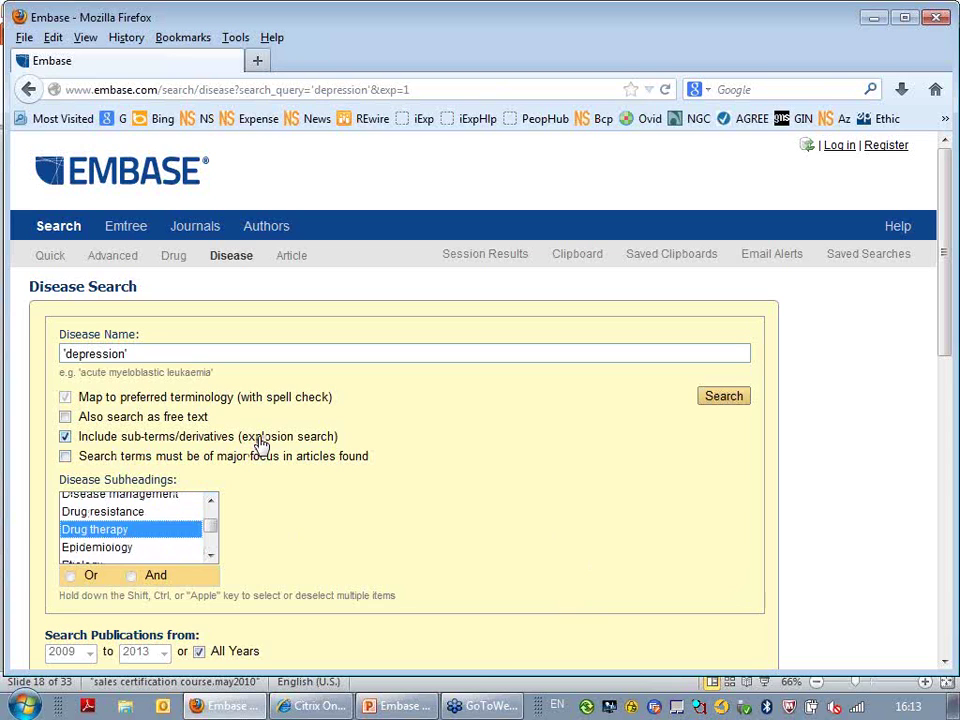
Examine the Evidence Based Medicine options among the advanced limits of the disease search.
{"action": "left_click", "coordinate": [945, 666]}
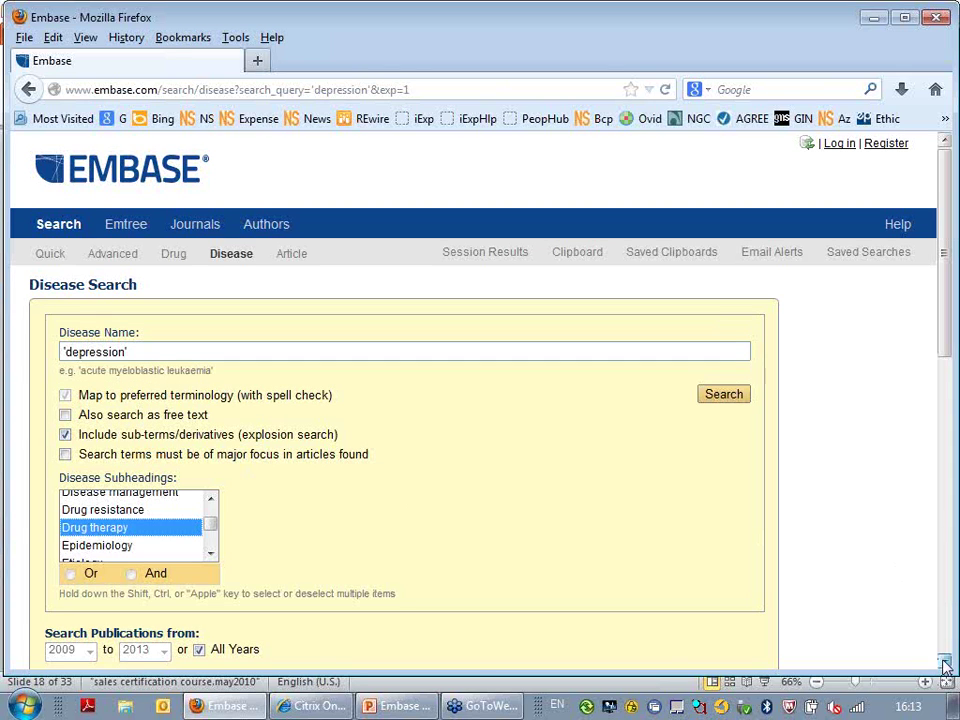
{"action": "scroll", "coordinate": [945, 666], "scroll_direction": "down", "scroll_amount": 2}
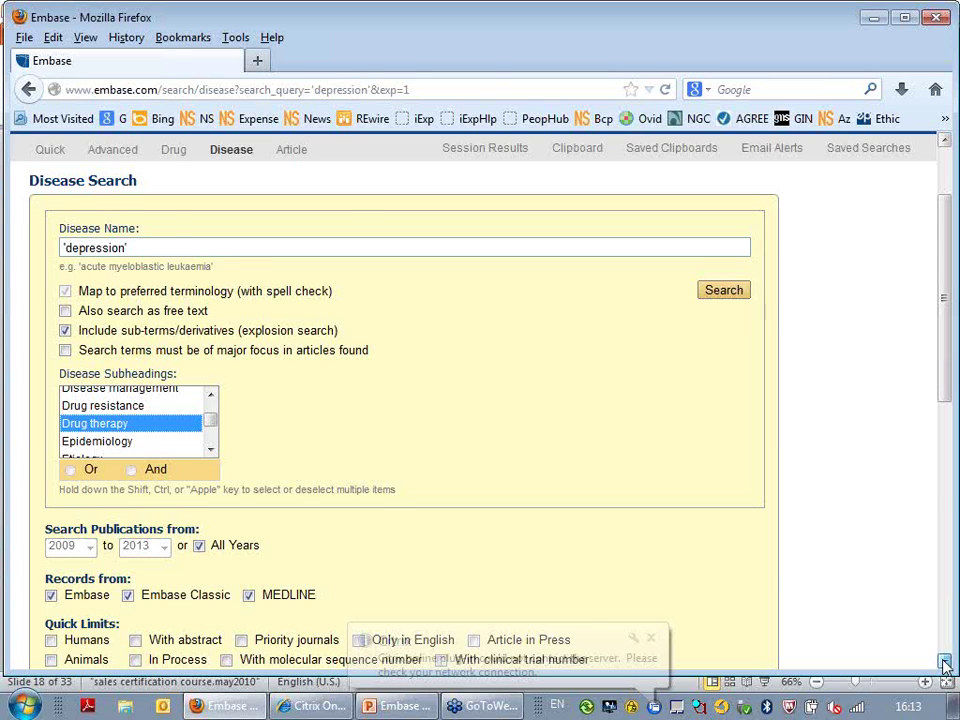
{"action": "scroll", "coordinate": [945, 666], "scroll_direction": "down", "scroll_amount": 4}
{"action": "scroll", "coordinate": [945, 666], "scroll_direction": "down", "scroll_amount": 2}
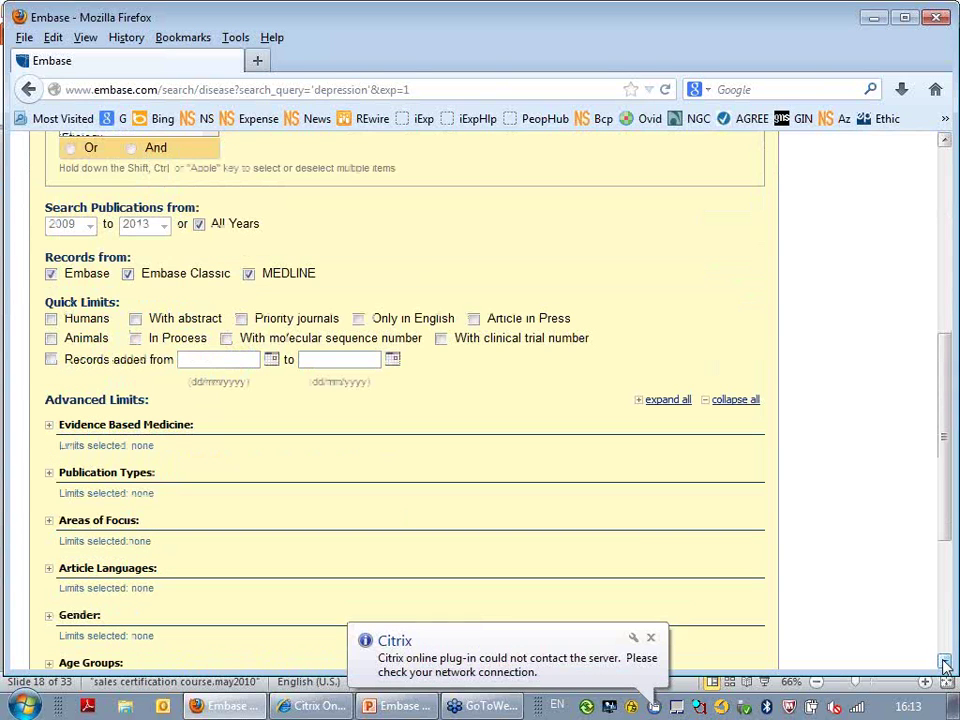
{"action": "left_click", "coordinate": [50, 426]}
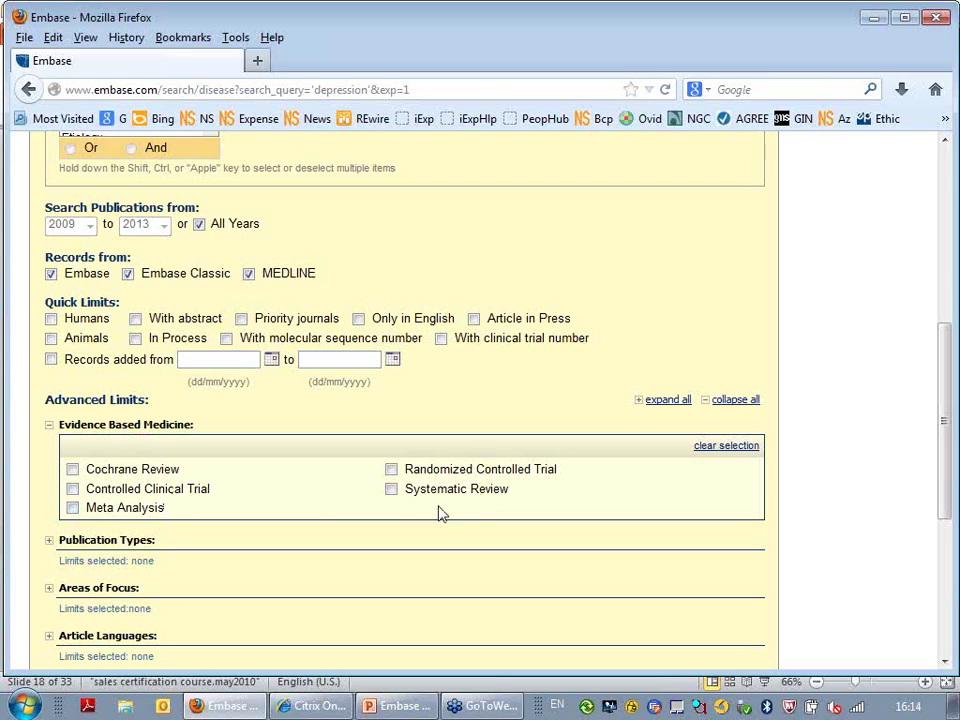
{"action": "left_click", "coordinate": [50, 427]}
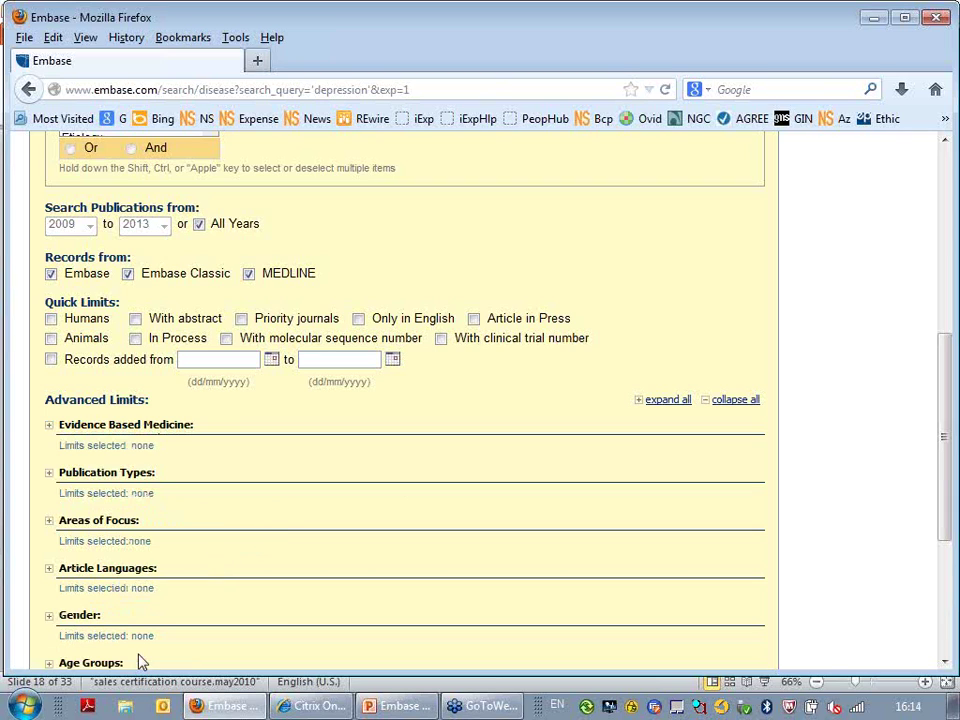
Limit the age groups to Child: 1 to 12 years and Adolescent: 13 to 17 years, and run the disease search.
{"action": "left_click", "coordinate": [945, 663]}
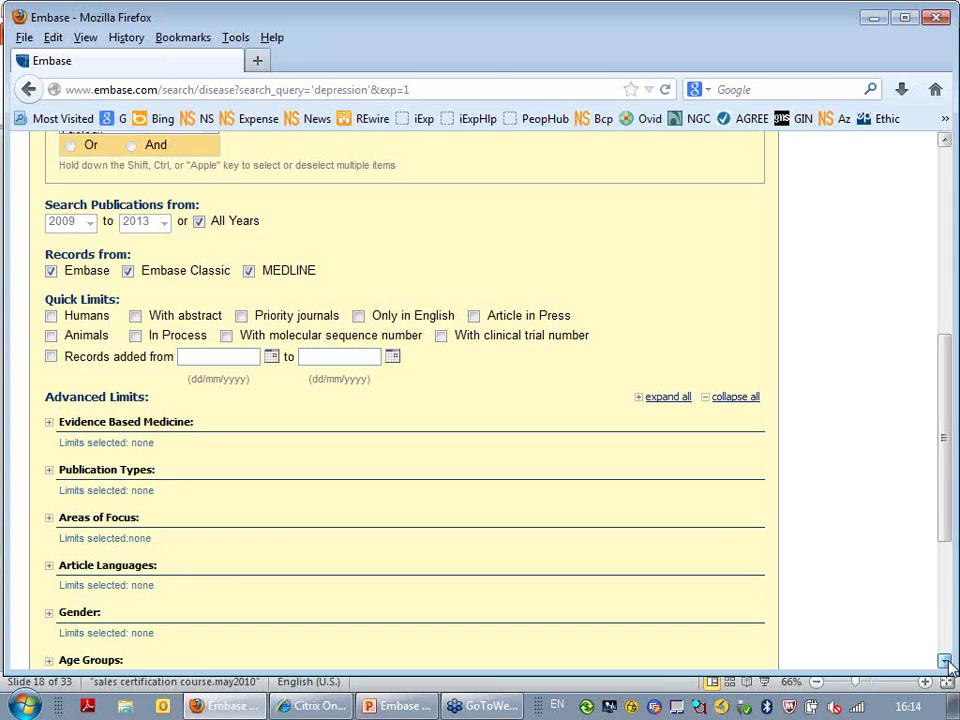
{"action": "scroll", "coordinate": [47, 562], "scroll_direction": "down", "scroll_amount": 2}
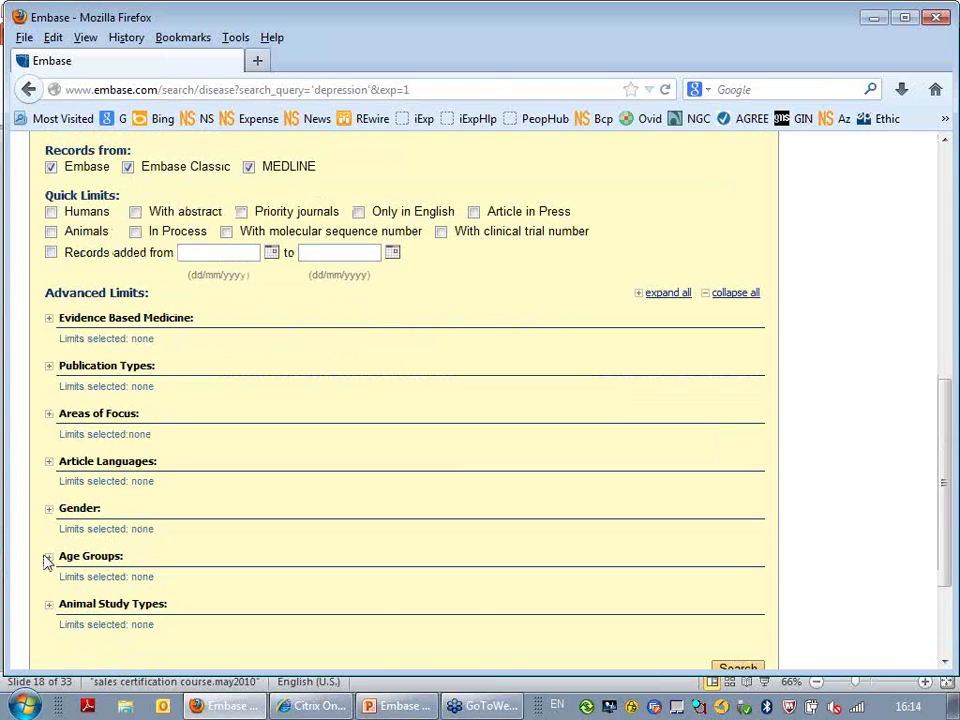
{"action": "left_click", "coordinate": [48, 560]}
{"action": "left_click", "coordinate": [391, 620]}
{"action": "left_click", "coordinate": [391, 639]}
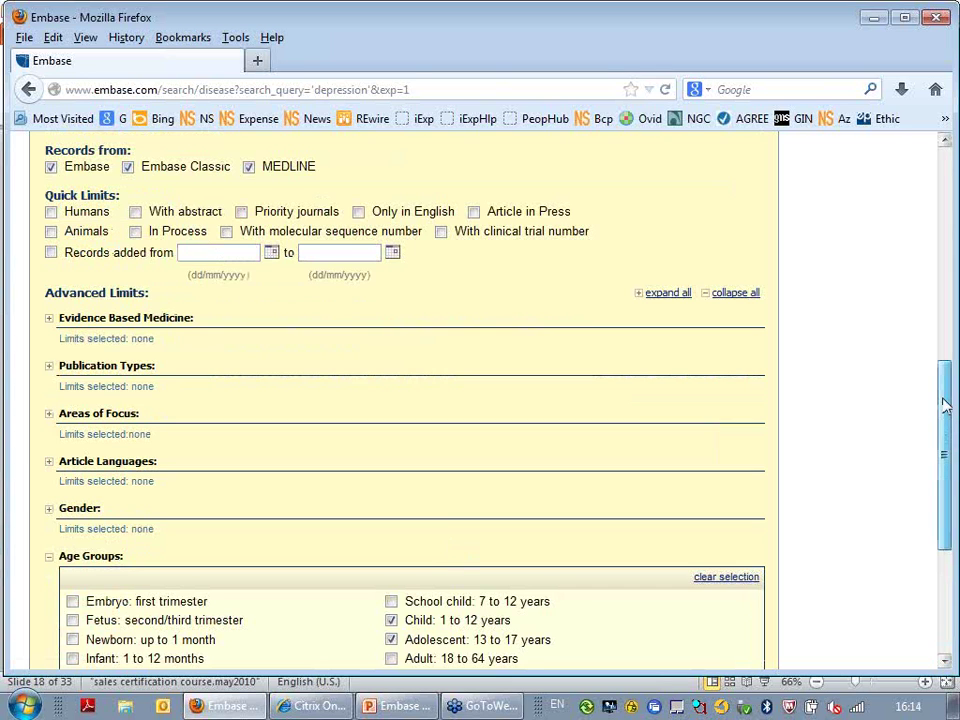
{"action": "left_click_drag", "start_coordinate": [945, 404], "coordinate": [947, 286]}
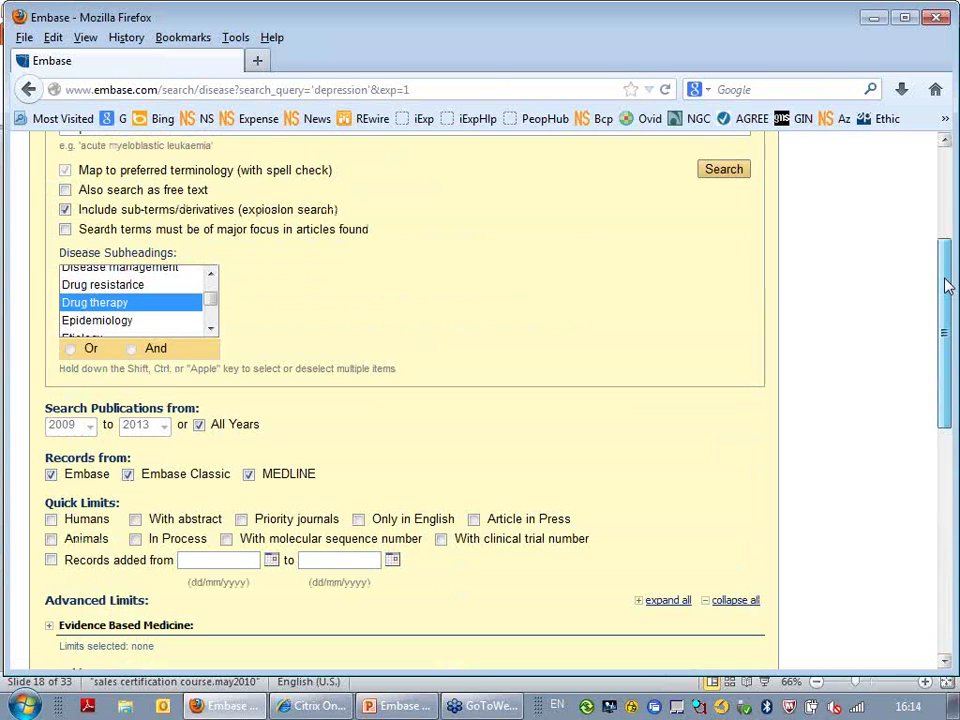
{"action": "key", "text": "Return"}
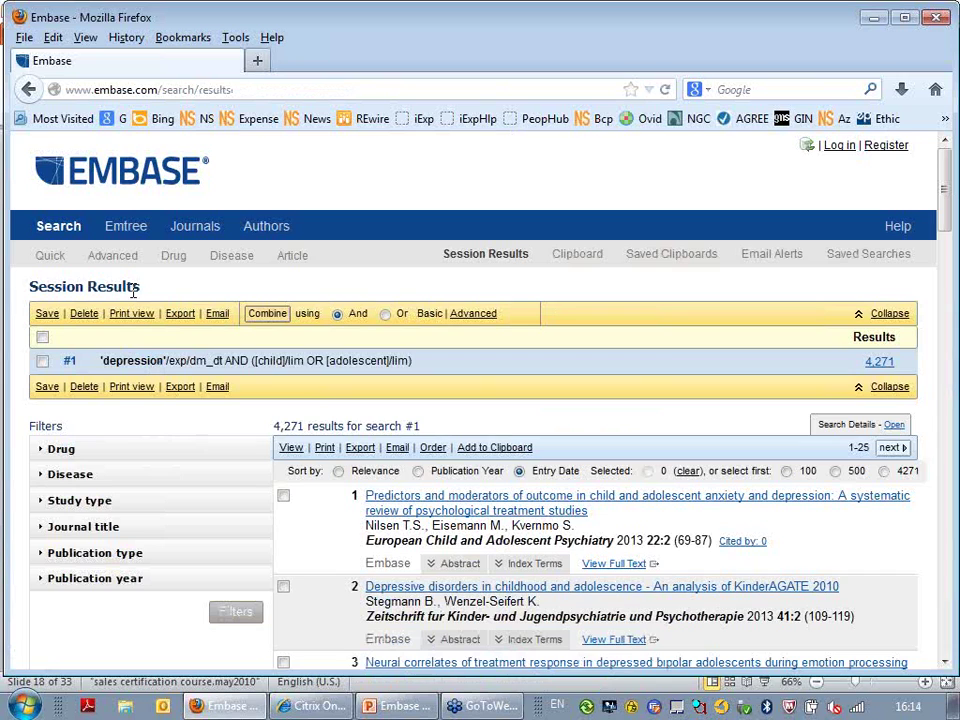
Look up ssri in Emtree, open the preferred term serotonin uptake inhibitor, and retrieve its exploded records.
{"action": "left_click", "coordinate": [124, 231]}
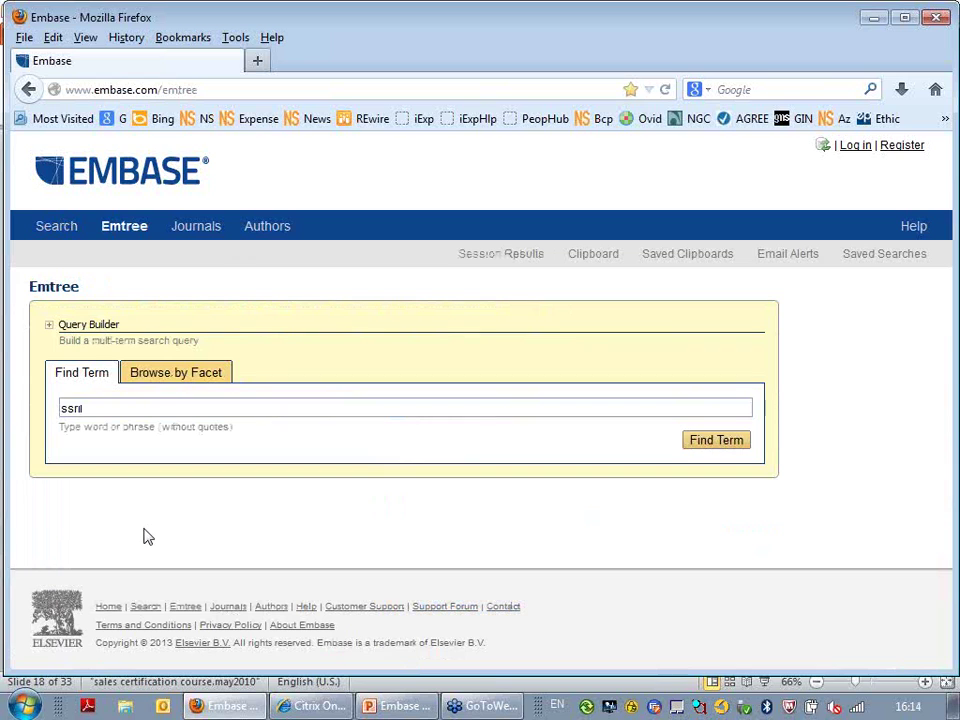
{"action": "left_click", "coordinate": [707, 449]}
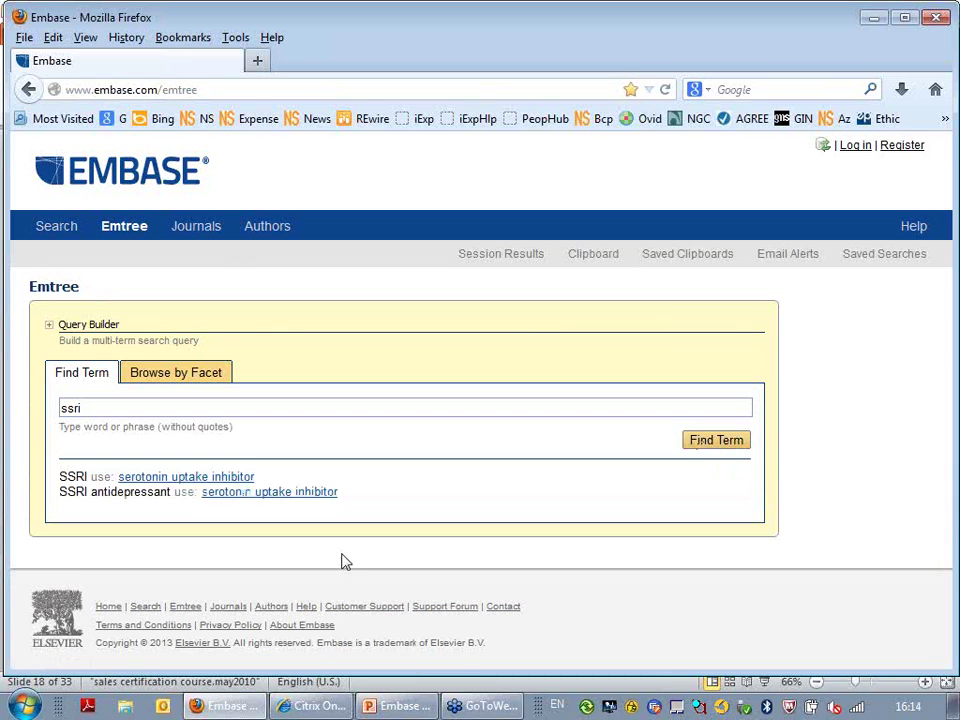
{"action": "left_click", "coordinate": [269, 500]}
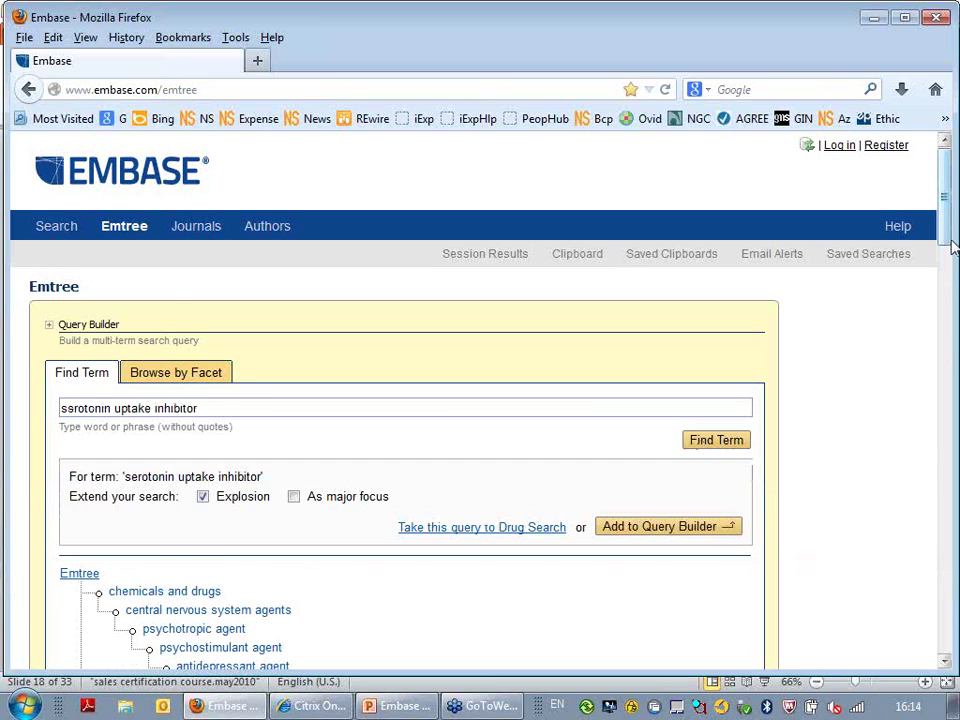
{"action": "left_click_drag", "start_coordinate": [952, 247], "coordinate": [948, 265]}
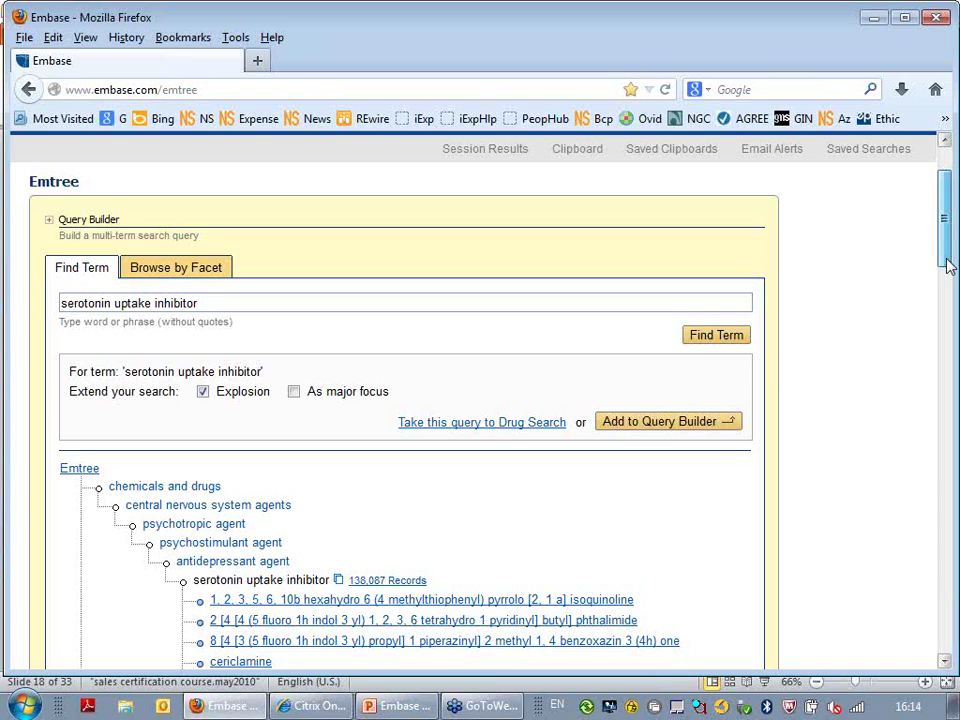
{"action": "scroll", "coordinate": [444, 535], "scroll_direction": "down", "scroll_amount": 5}
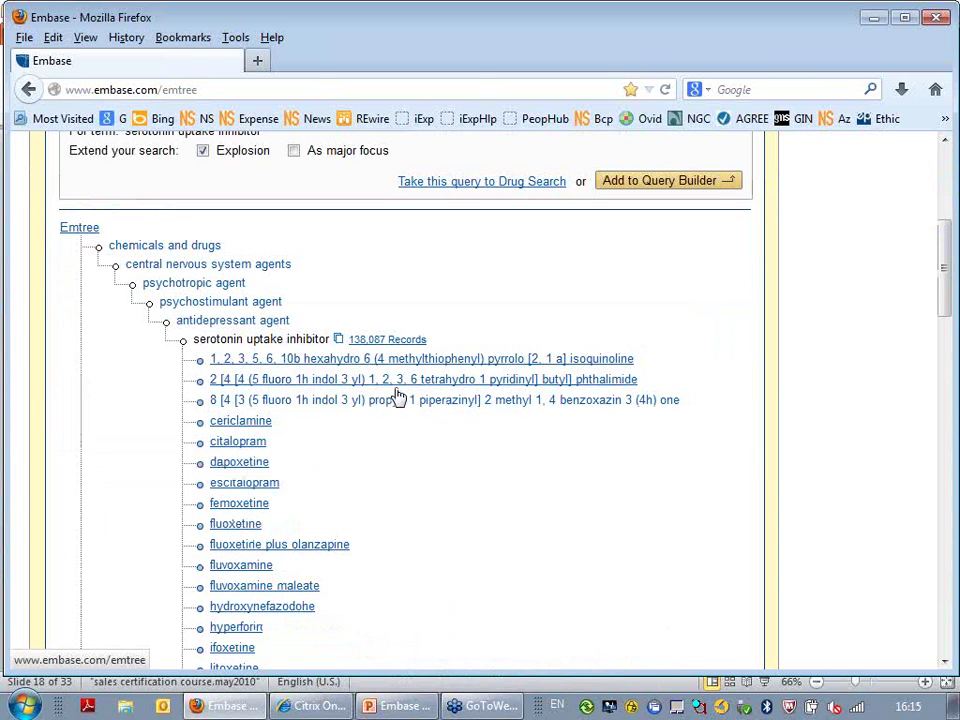
{"action": "left_click", "coordinate": [399, 342]}
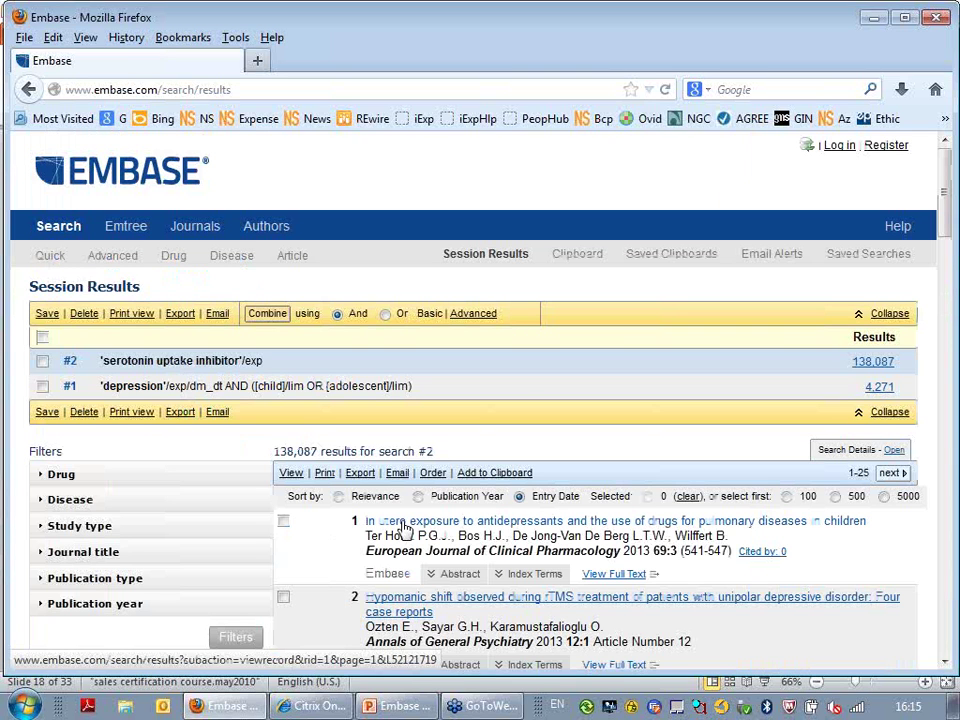
Combine the serotonin uptake inhibitor search with the depression search using And.
{"action": "left_click", "coordinate": [42, 361]}
{"action": "left_click", "coordinate": [42, 386]}
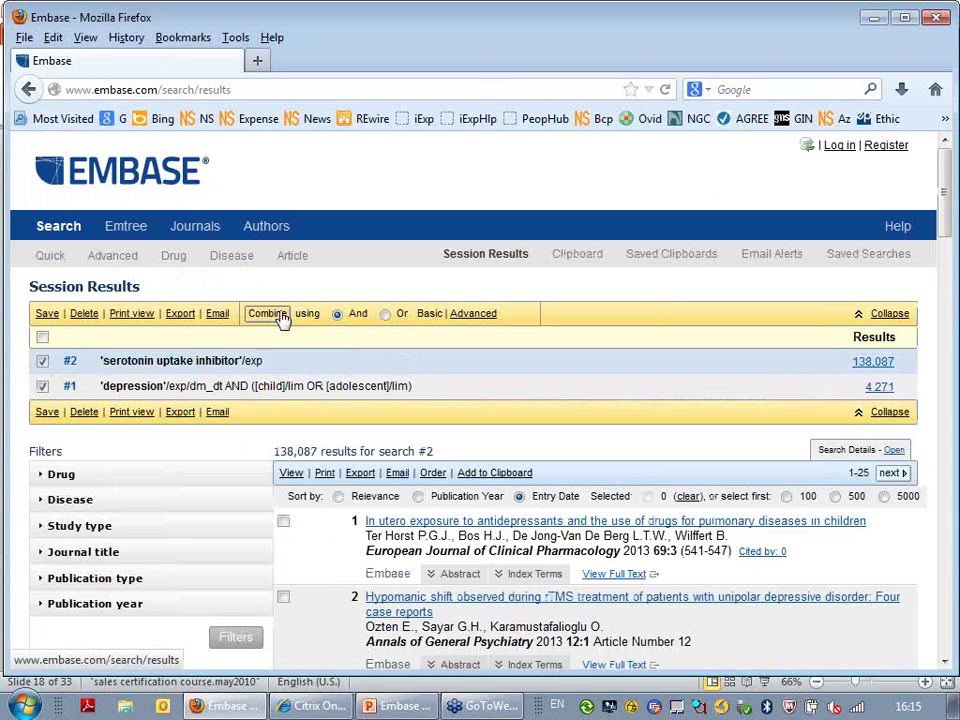
{"action": "left_click", "coordinate": [268, 314]}
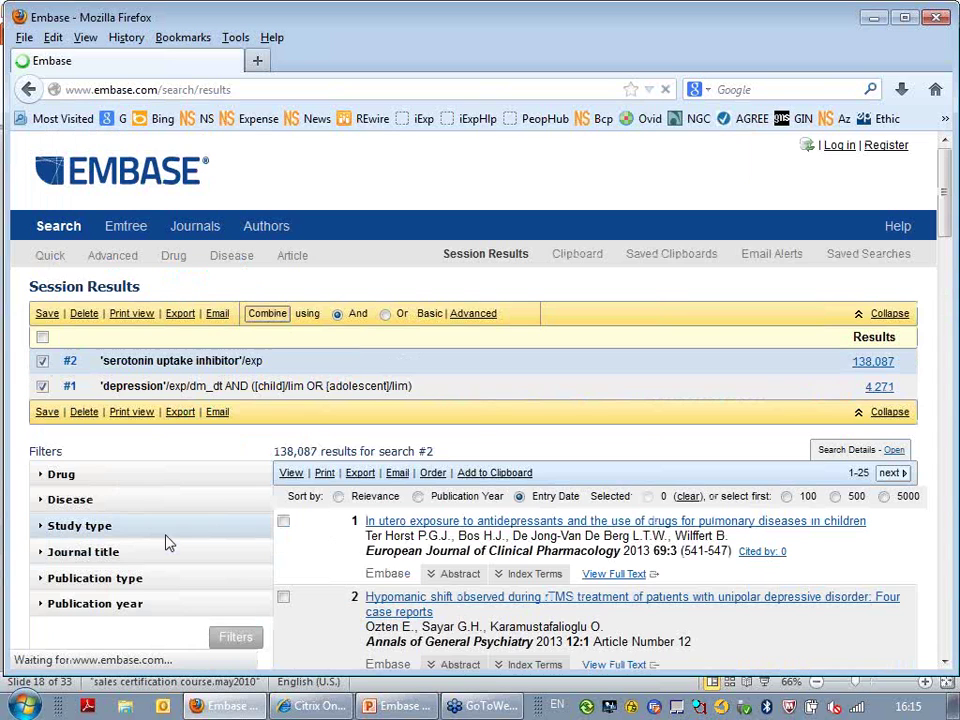
{"action": "mouse_move", "coordinate": [213, 397]}
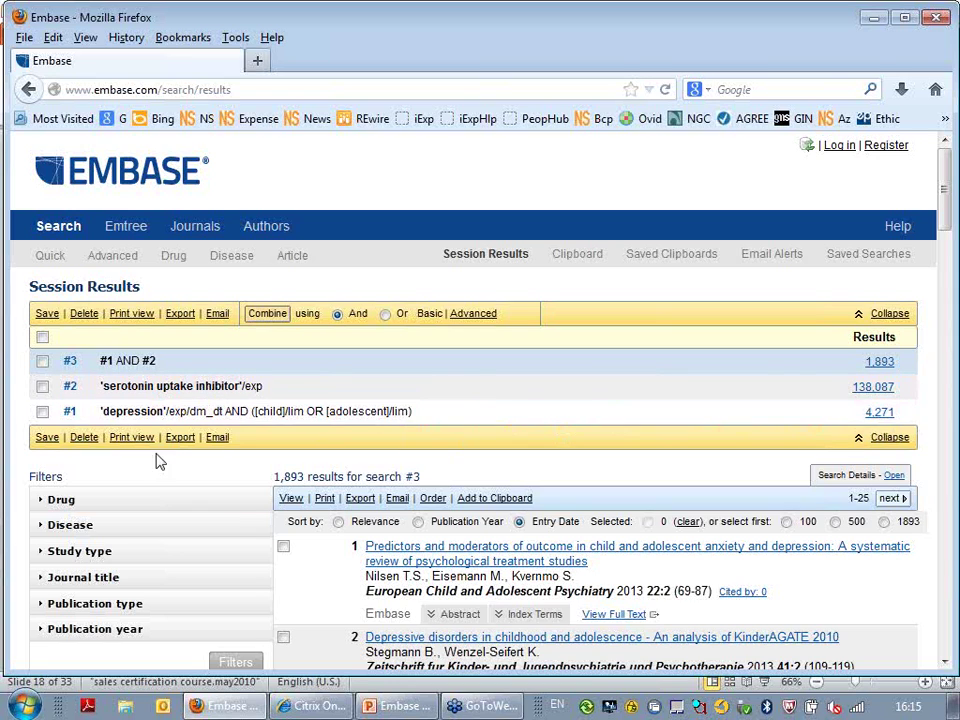
{"action": "mouse_move", "coordinate": [215, 426]}
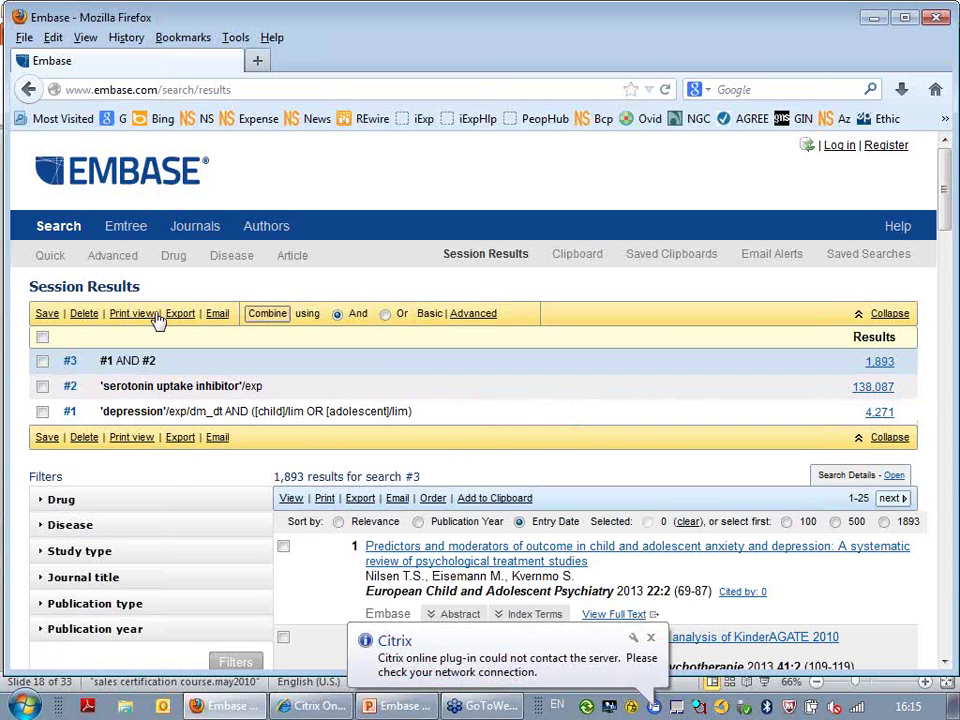
Look up suicide in Emtree, open the matching term, and retrieve its records as a new search.
{"action": "left_click", "coordinate": [125, 228]}
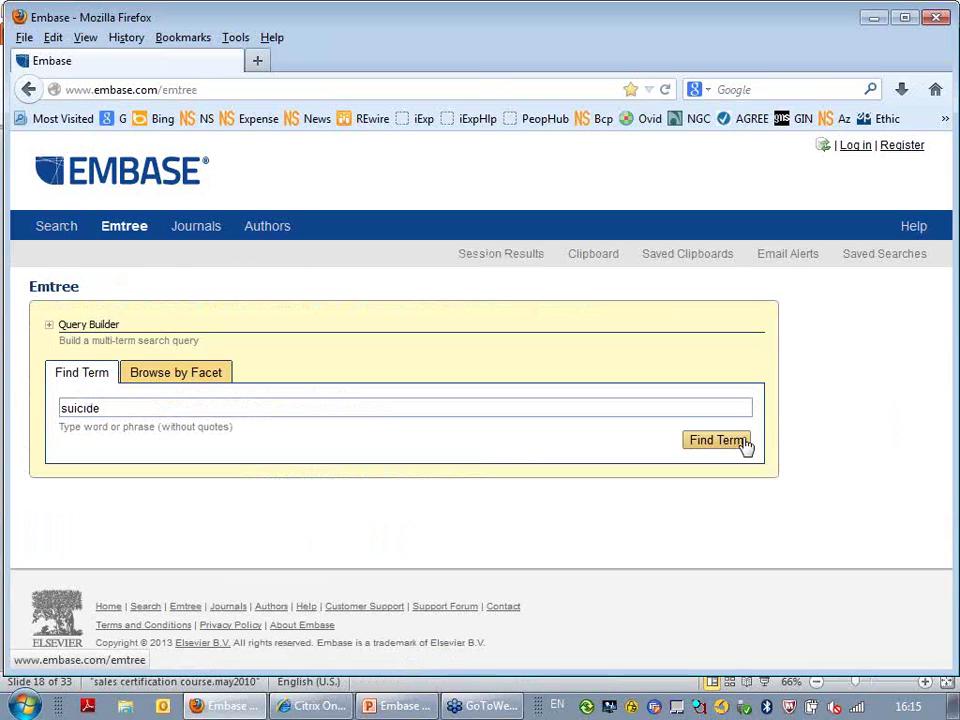
{"action": "left_click", "coordinate": [745, 445]}
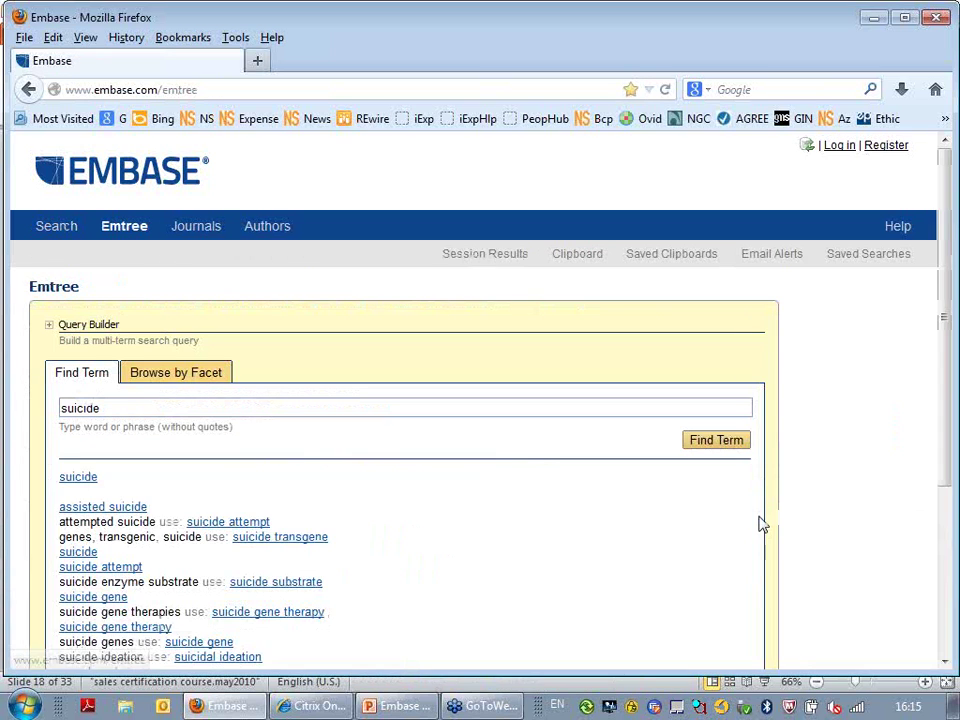
{"action": "left_click", "coordinate": [71, 481]}
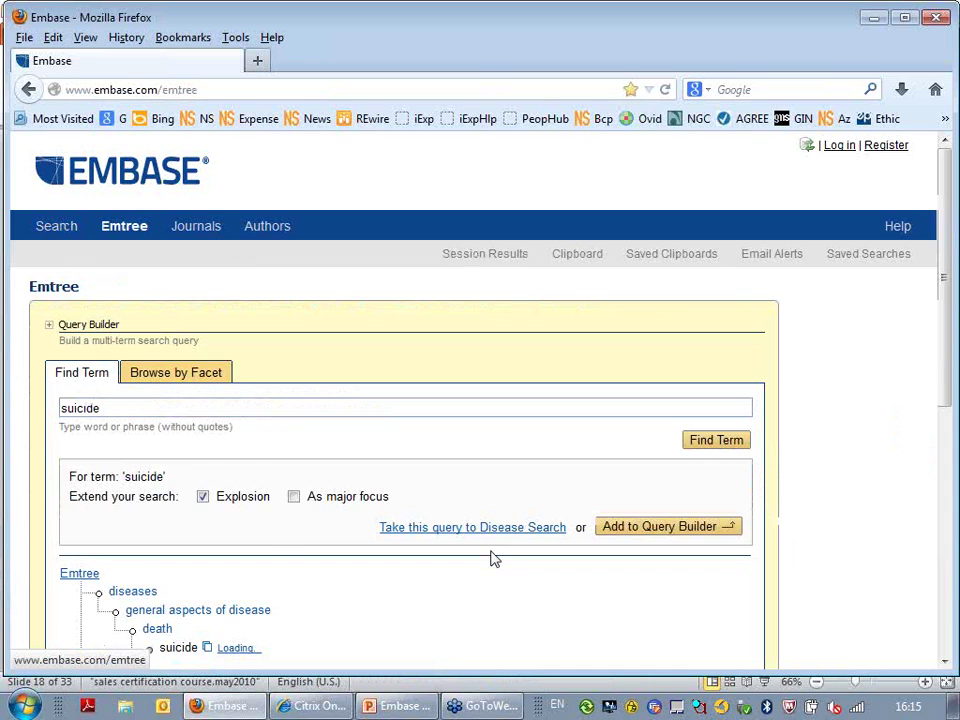
{"action": "scroll", "coordinate": [492, 558], "scroll_direction": "down", "scroll_amount": 4}
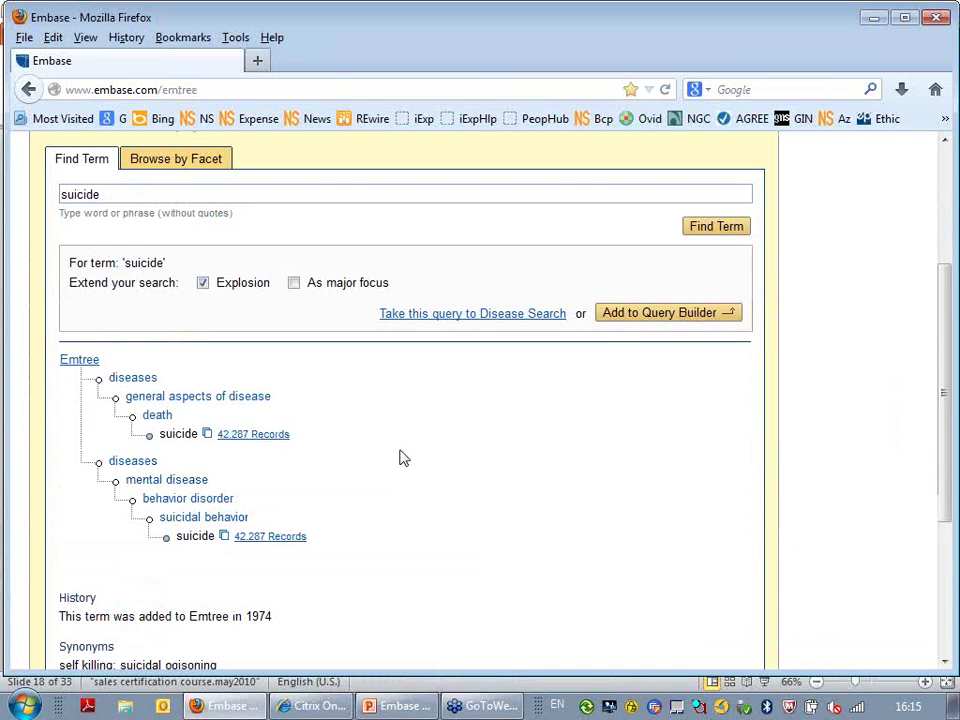
{"action": "scroll", "coordinate": [399, 458], "scroll_direction": "down", "scroll_amount": 1}
{"action": "scroll", "coordinate": [399, 456], "scroll_direction": "down", "scroll_amount": 2}
{"action": "left_click", "coordinate": [255, 329]}
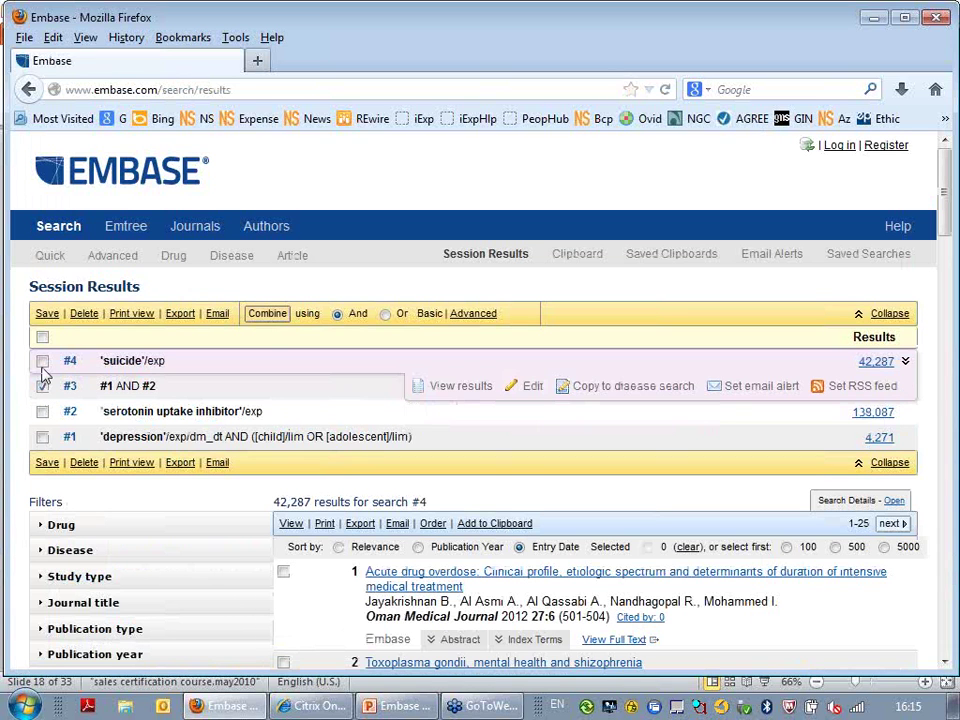
Combine the suicide search (#4) with search #3 using And, and look through the resulting articles.
{"action": "left_click", "coordinate": [42, 361]}
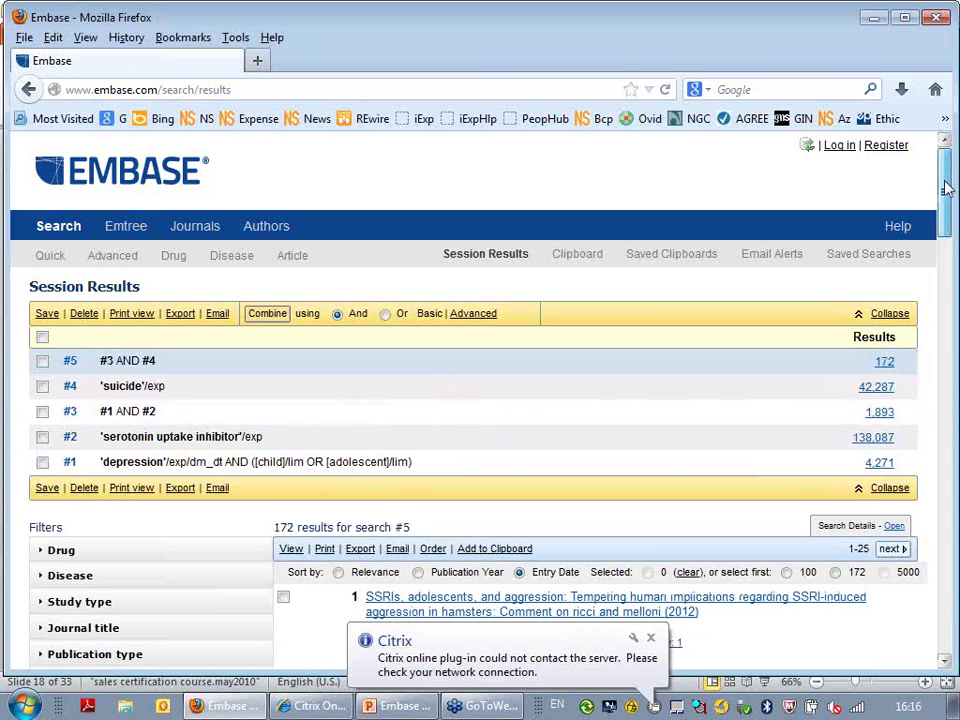
{"action": "left_click_drag", "start_coordinate": [946, 188], "coordinate": [952, 255]}
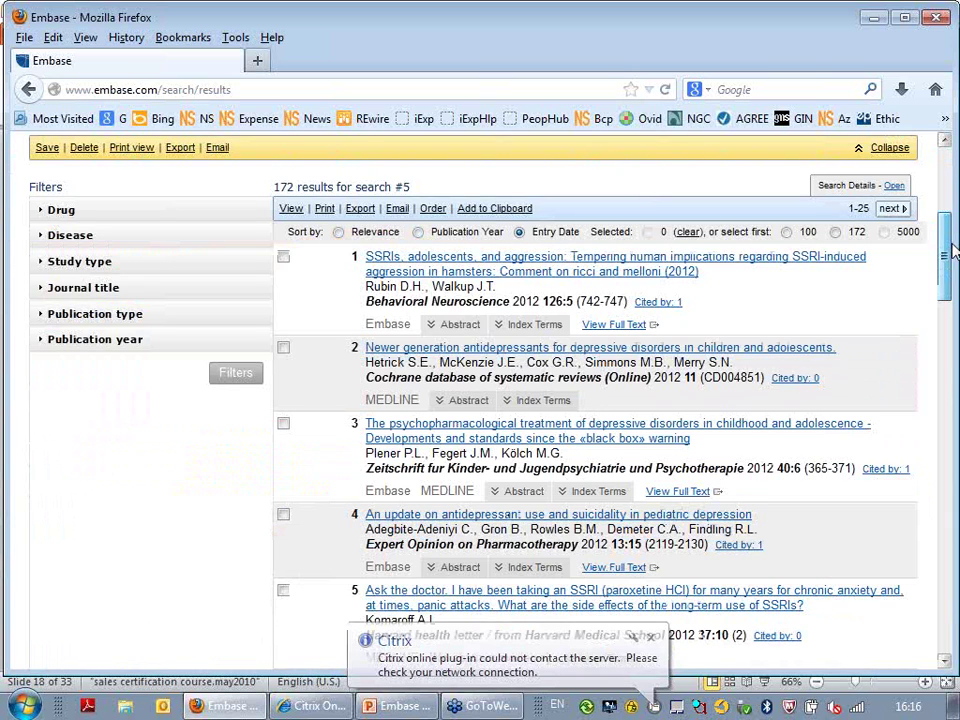
Expand the Study type filter for search #5 to its full list and look through the study types.
{"action": "left_click", "coordinate": [79, 261]}
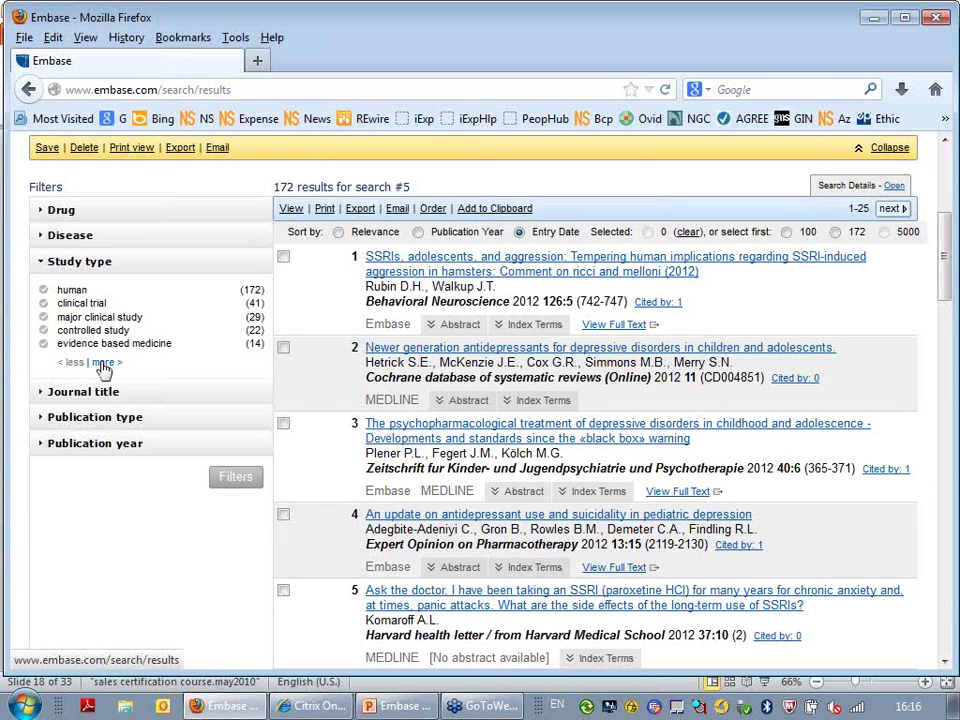
{"action": "left_click", "coordinate": [103, 363]}
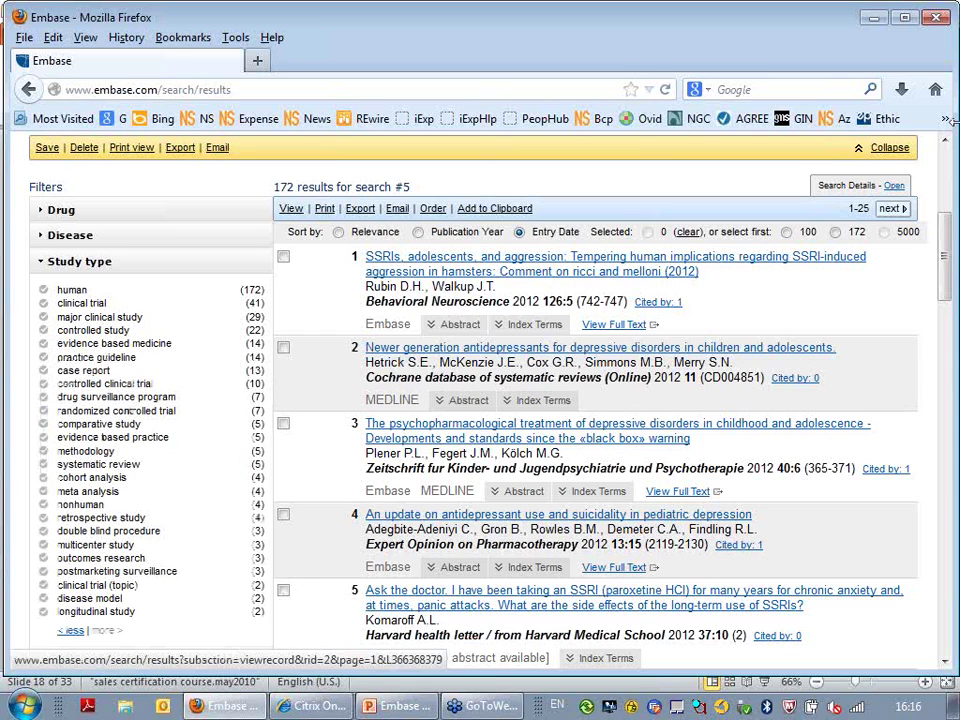
{"action": "left_click_drag", "start_coordinate": [950, 225], "coordinate": [950, 230]}
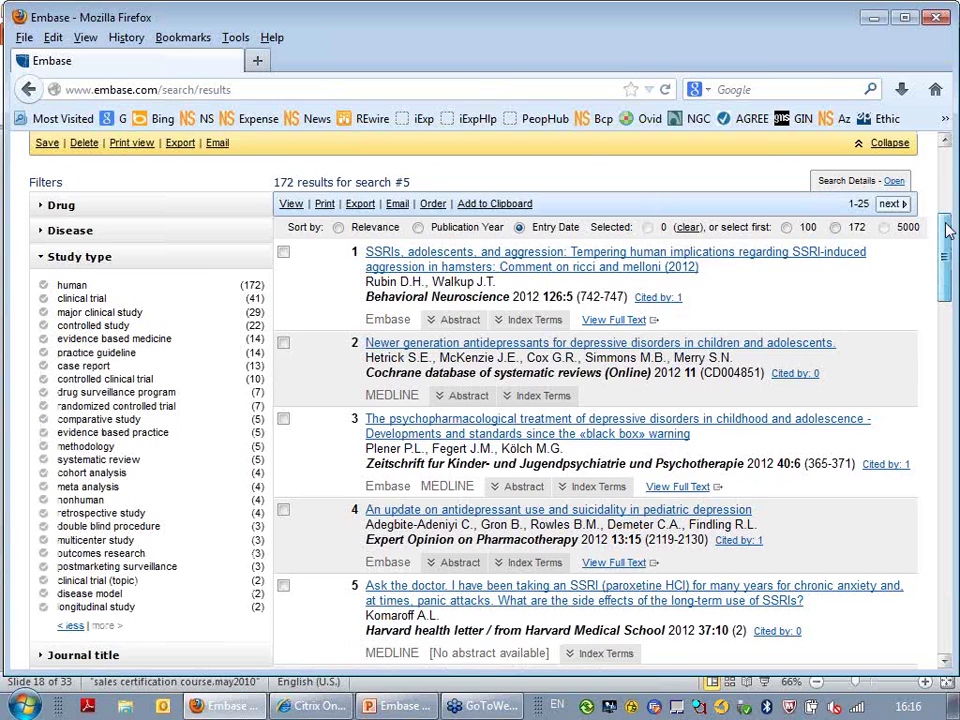
{"action": "scroll", "coordinate": [948, 230], "scroll_direction": "down", "scroll_amount": 1}
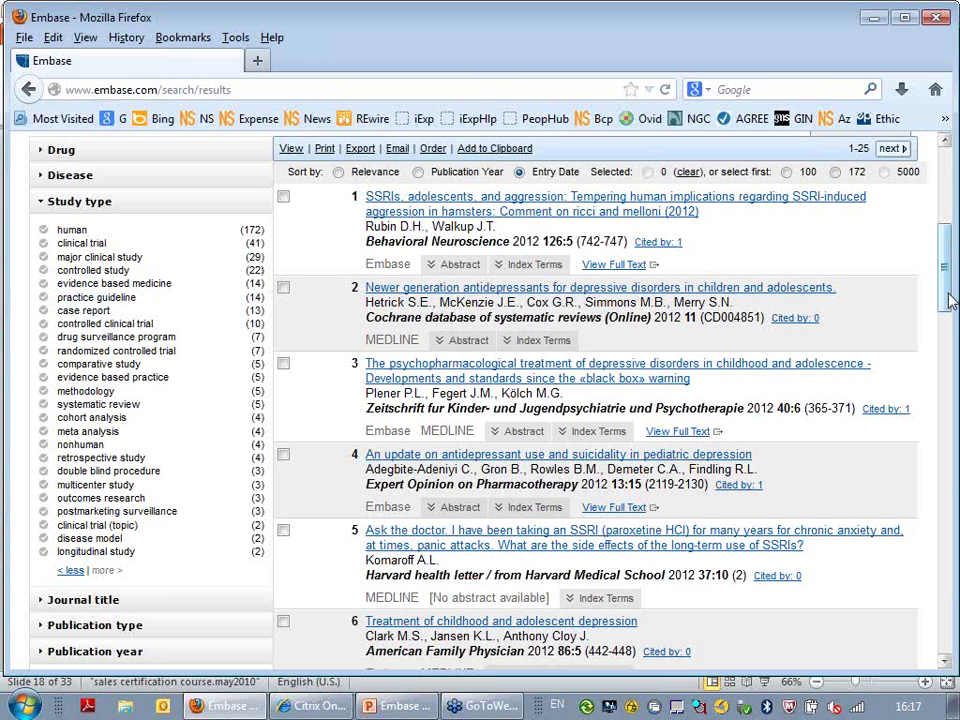
Delete all five searches, #1 to #5, from the session results.
{"action": "left_click_drag", "start_coordinate": [950, 302], "coordinate": [950, 283]}
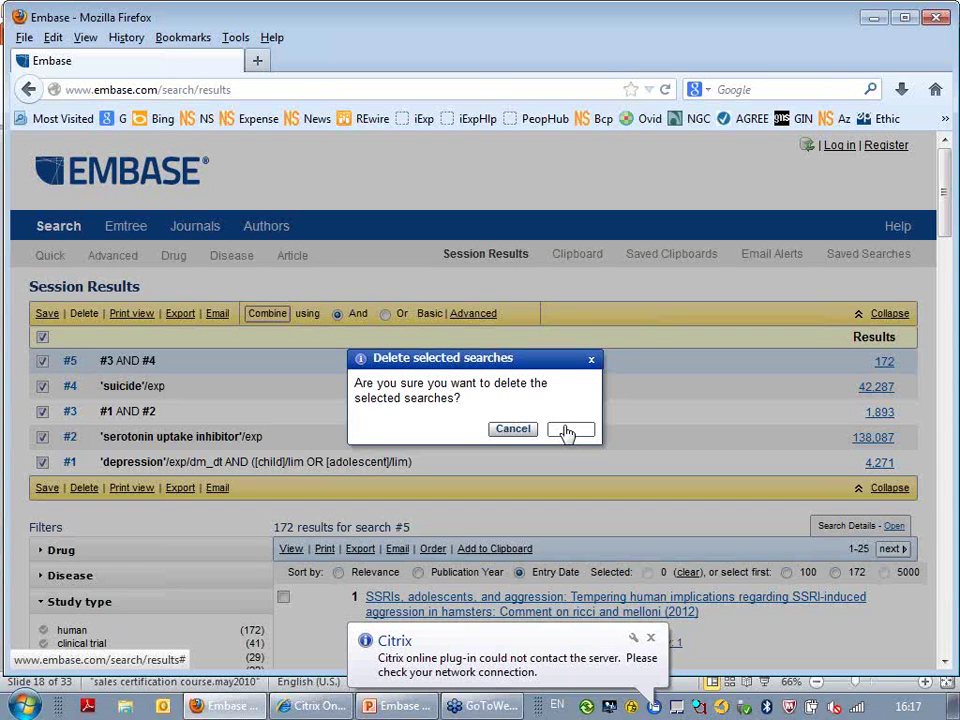
{"action": "left_click", "coordinate": [567, 430]}
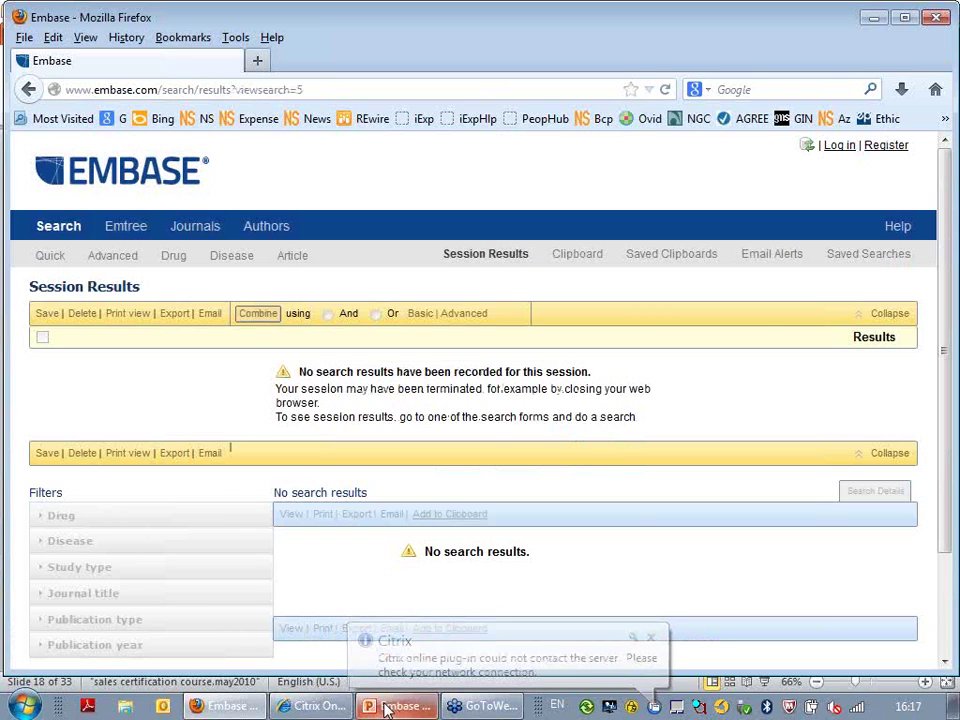
{"action": "mouse_move", "coordinate": [383, 709]}
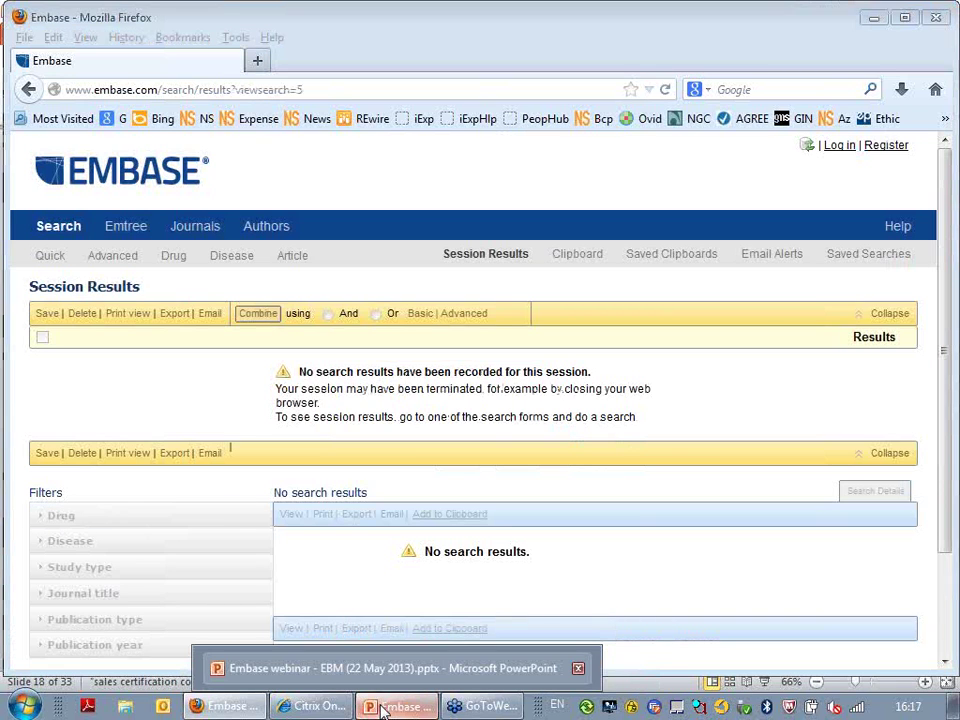
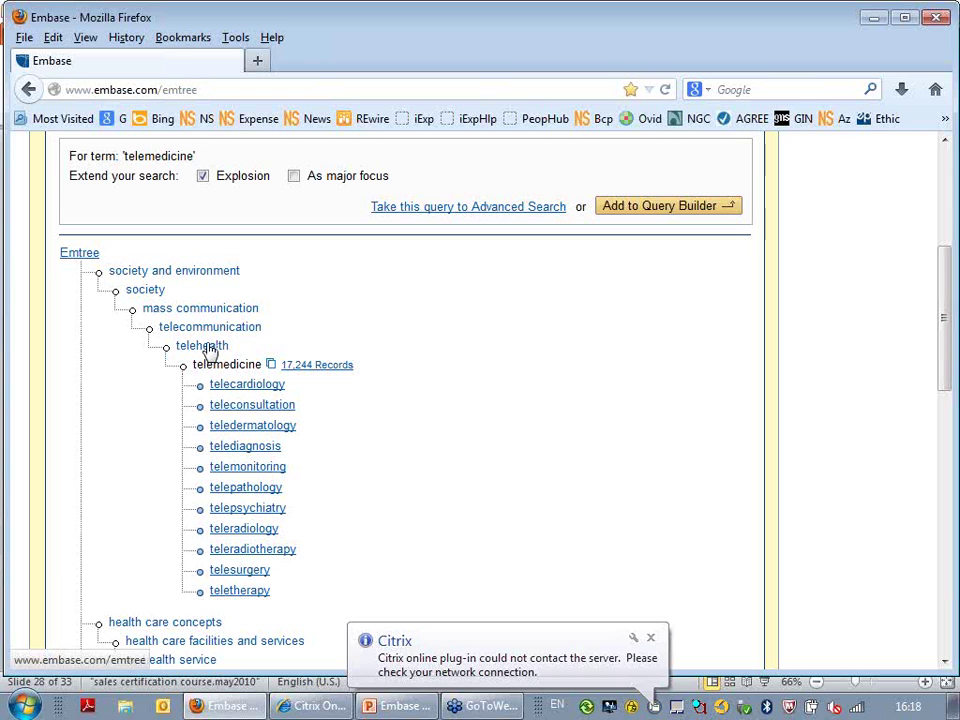
Open the broader term telehealth above telemedicine in Emtree and retrieve its exploded records as a new search.
{"action": "left_click", "coordinate": [208, 346]}
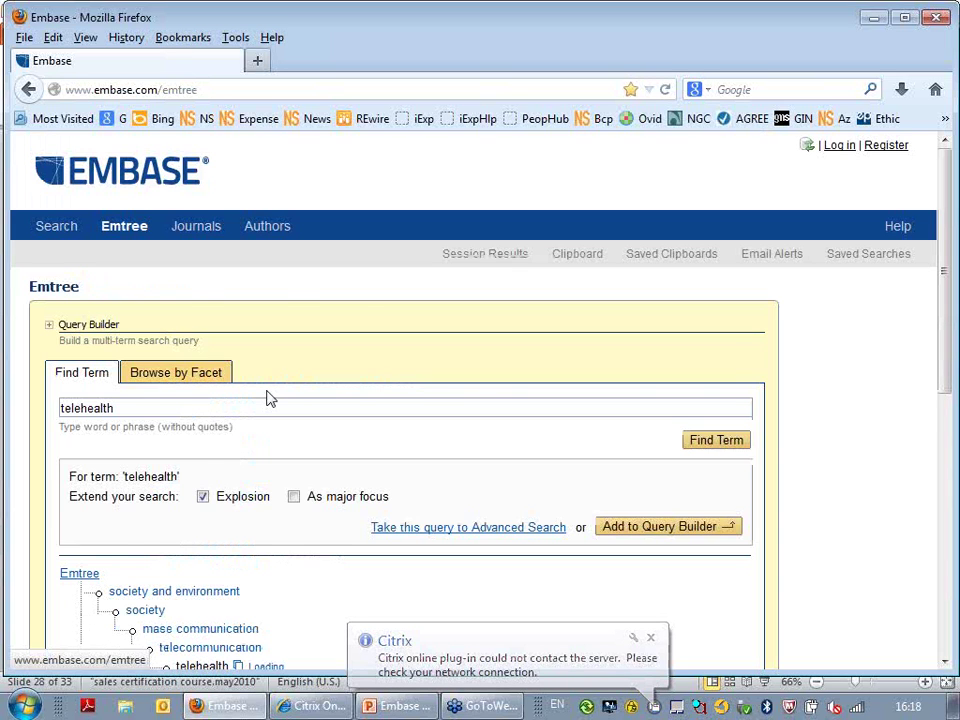
{"action": "scroll", "coordinate": [285, 460], "scroll_direction": "down", "scroll_amount": 4}
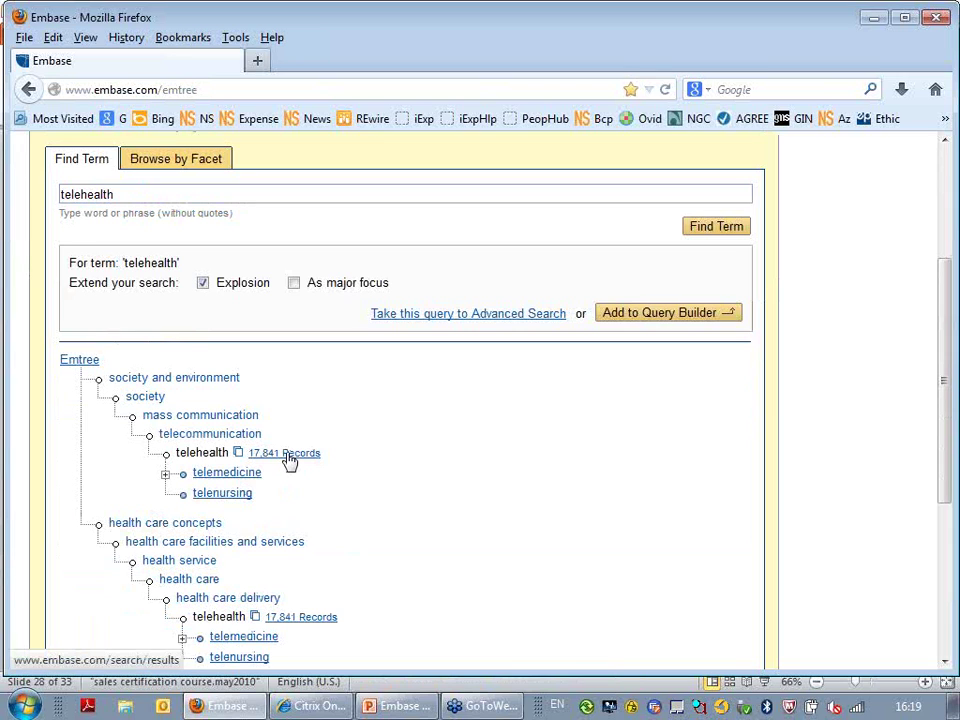
{"action": "left_click", "coordinate": [286, 459]}
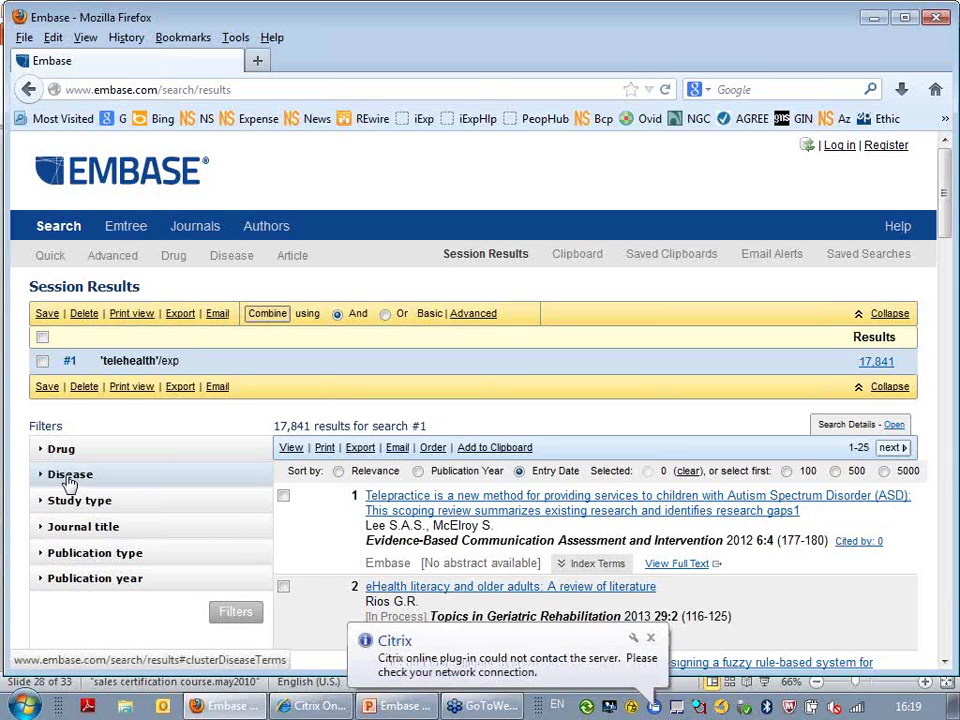
Expand the Disease filter for the telehealth results to its full list, examine the diseases, and collapse it again.
{"action": "left_click", "coordinate": [68, 478]}
{"action": "left_click", "coordinate": [105, 576]}
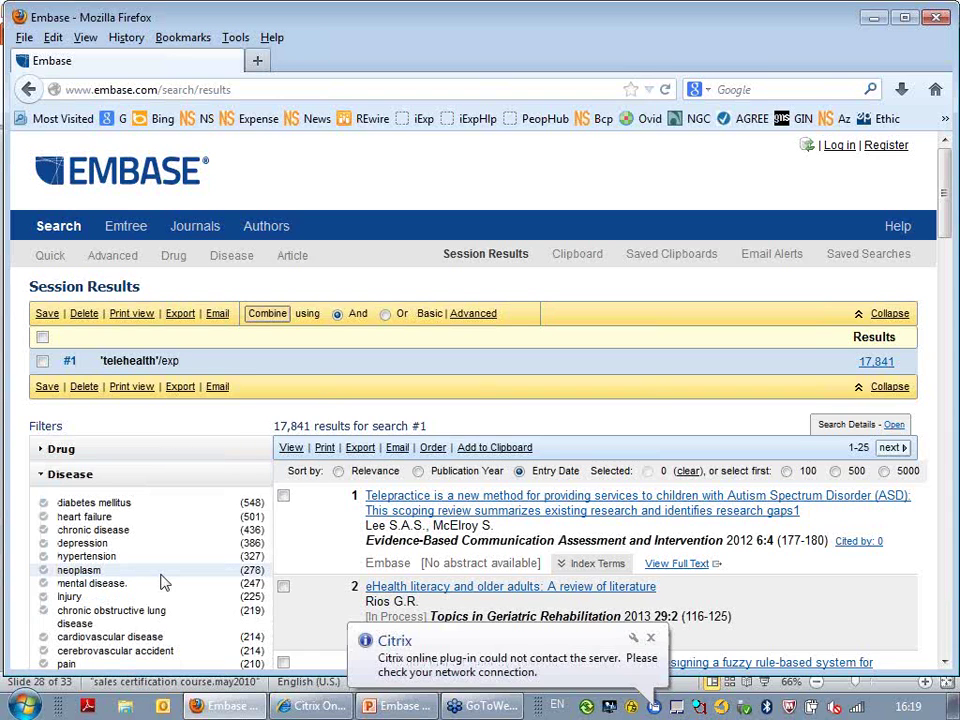
{"action": "scroll", "coordinate": [163, 583], "scroll_direction": "down", "scroll_amount": 1}
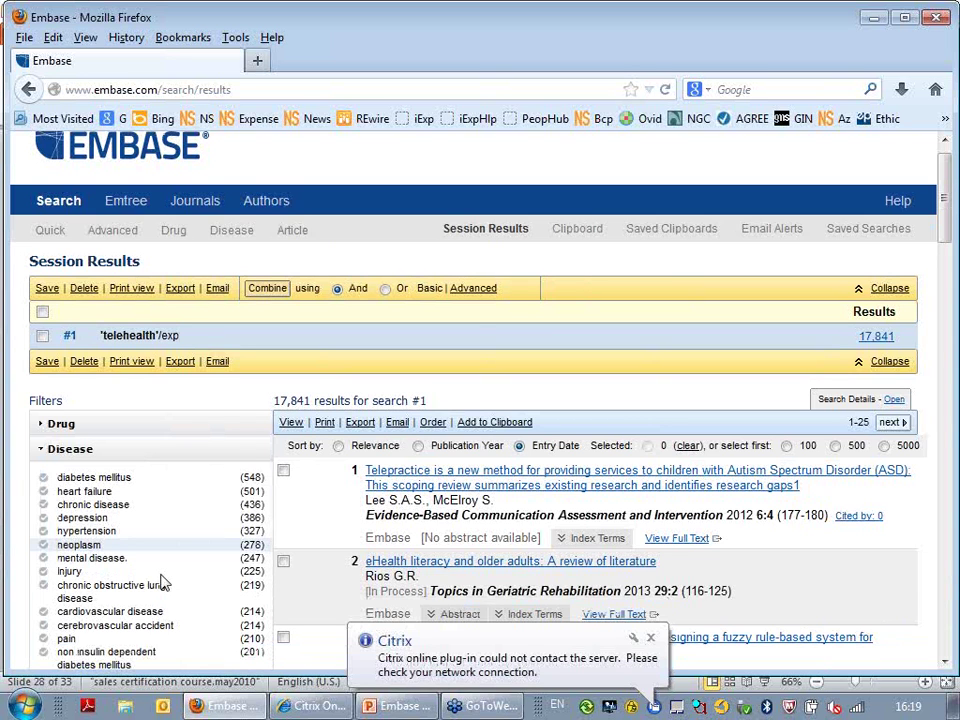
{"action": "scroll", "coordinate": [163, 583], "scroll_direction": "down", "scroll_amount": 5}
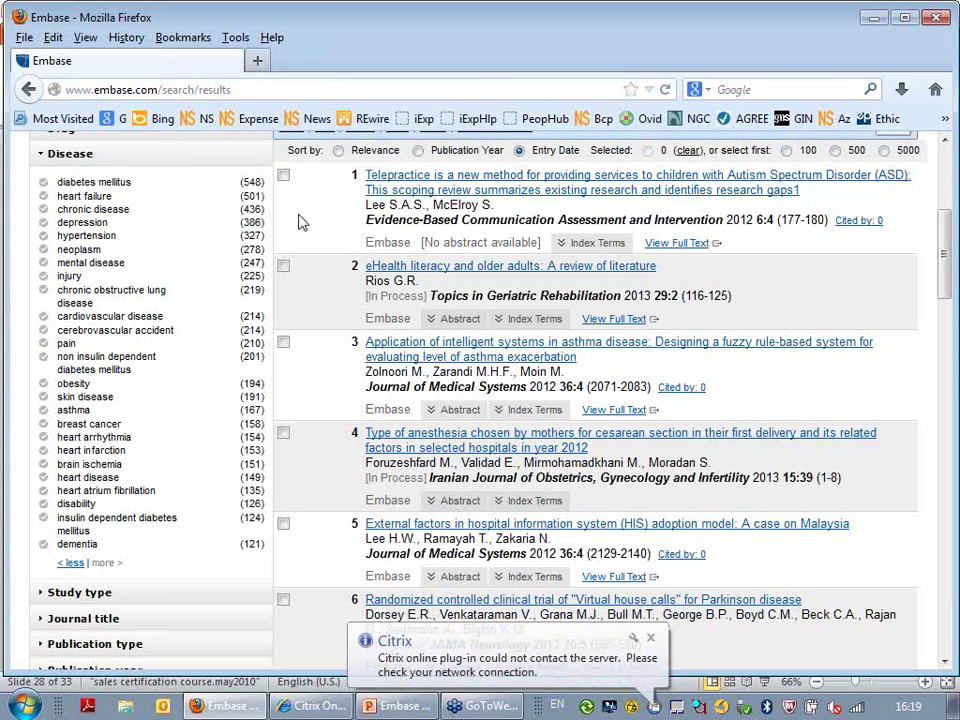
{"action": "scroll", "coordinate": [302, 222], "scroll_direction": "up", "scroll_amount": 3}
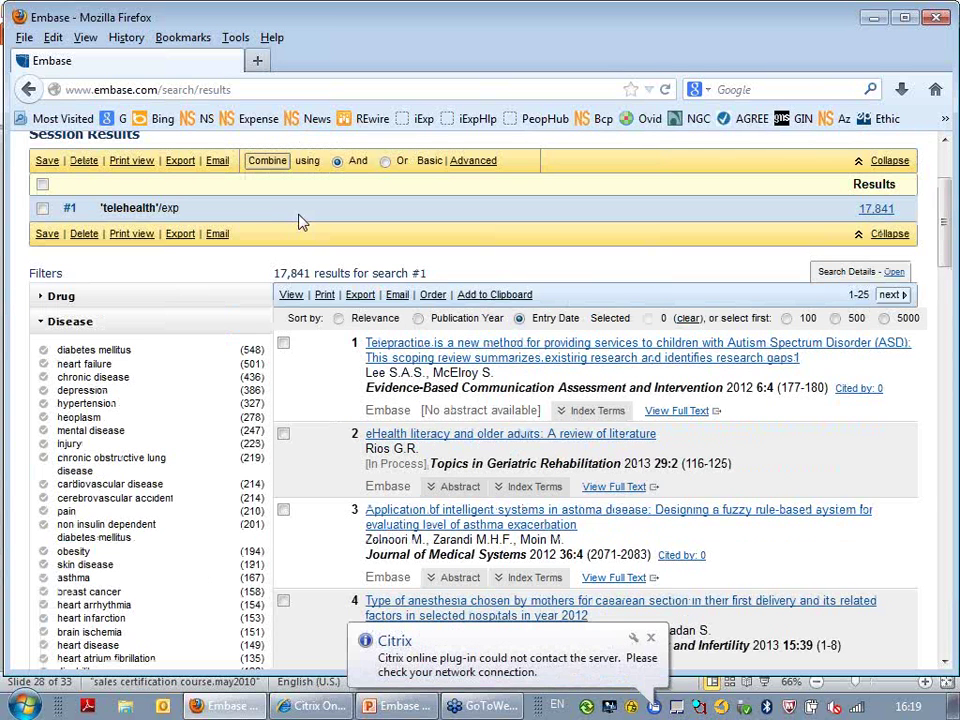
{"action": "left_click", "coordinate": [150, 321]}
{"action": "scroll", "coordinate": [154, 343], "scroll_direction": "up", "scroll_amount": 1}
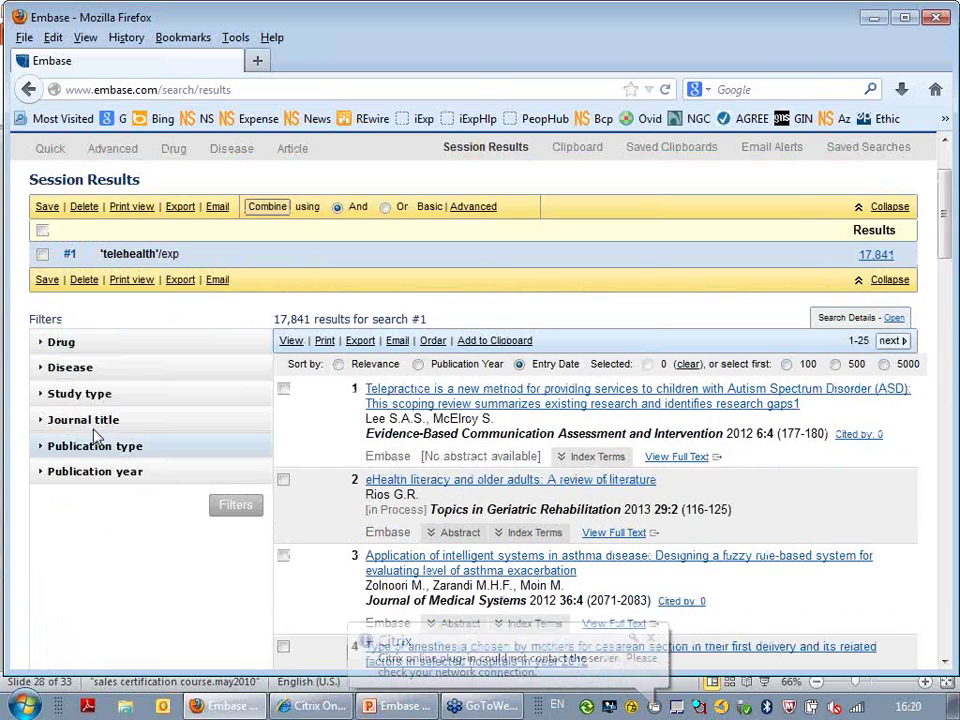
Filter the telehealth search by the disease diabetes mellitus.
{"action": "left_click", "coordinate": [58, 368]}
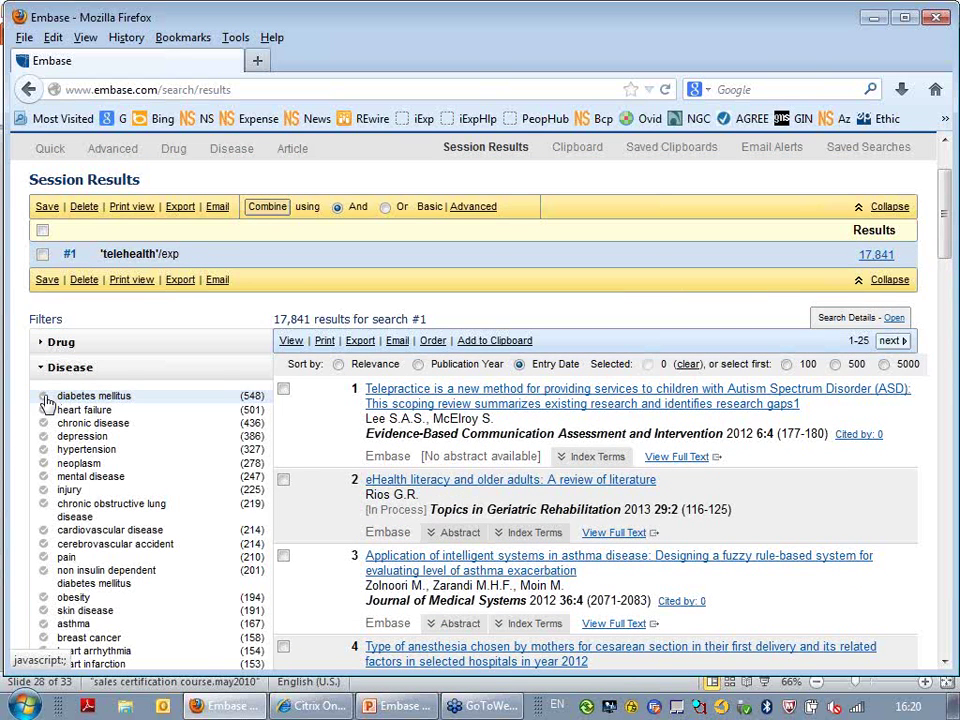
{"action": "left_click", "coordinate": [44, 398]}
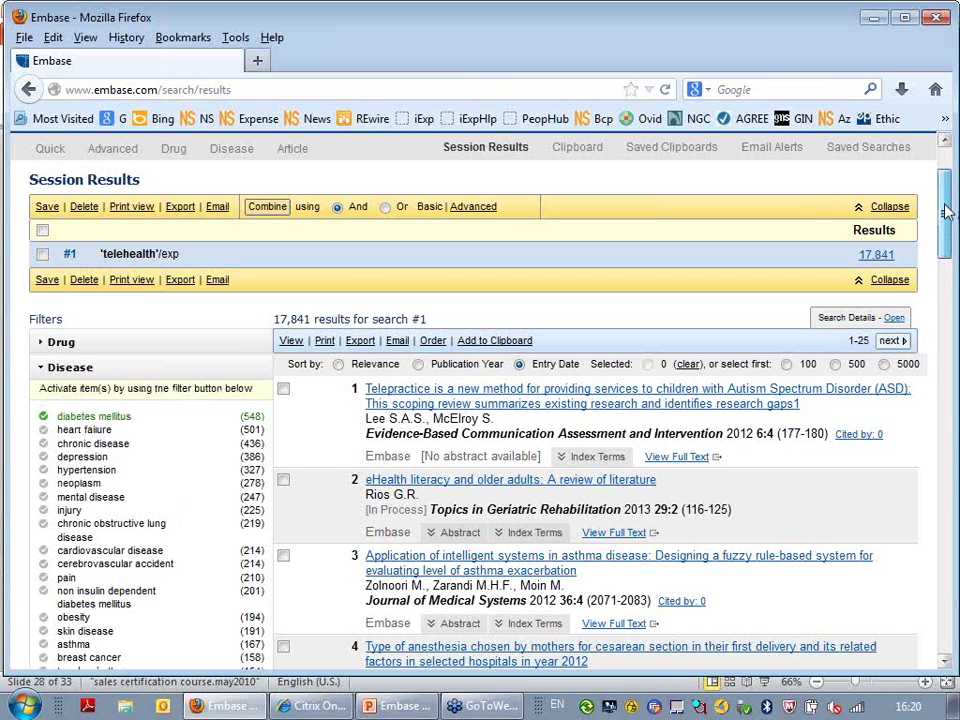
{"action": "left_click_drag", "start_coordinate": [946, 211], "coordinate": [946, 216]}
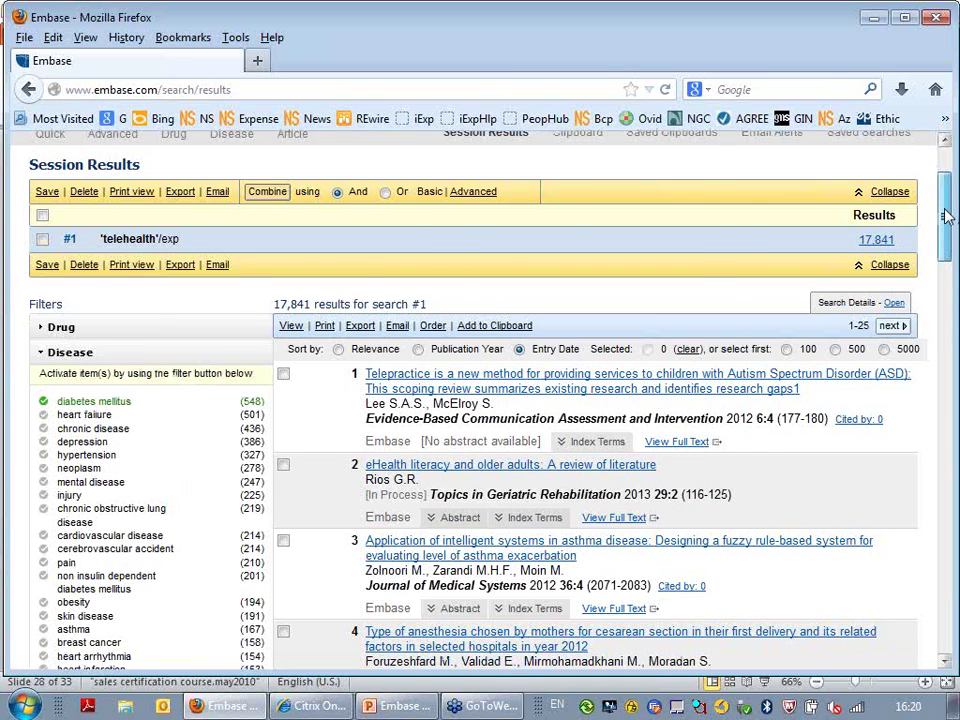
{"action": "scroll", "coordinate": [128, 662], "scroll_direction": "down", "scroll_amount": 5}
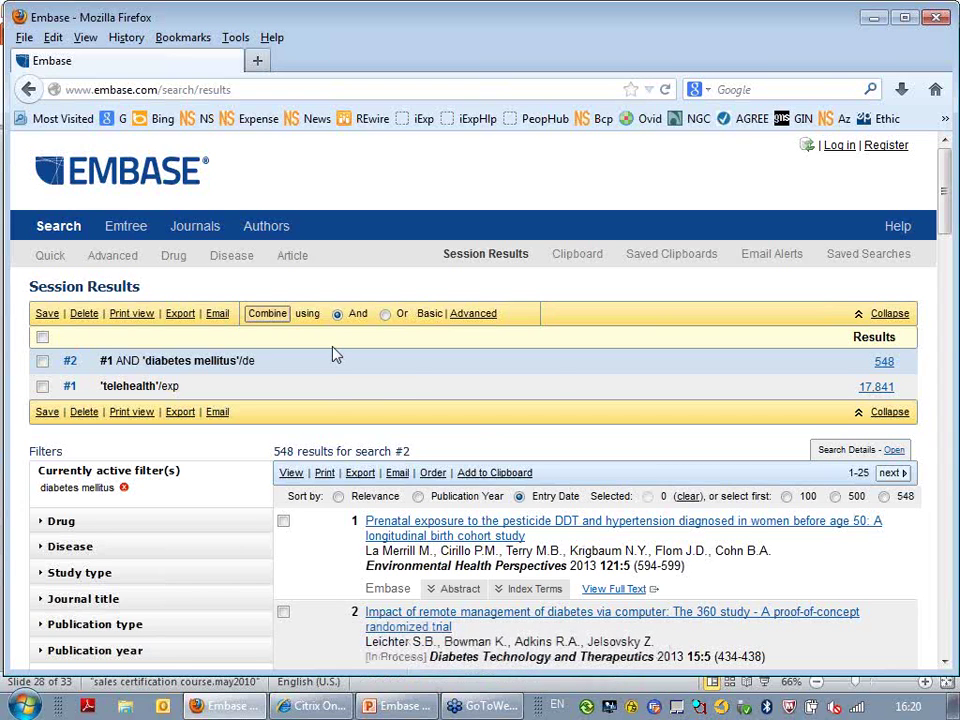
Edit search #2 to #1 AND 'diabetes mellitus'/mj, test it, and apply the revised query.
{"action": "mouse_move", "coordinate": [332, 362]}
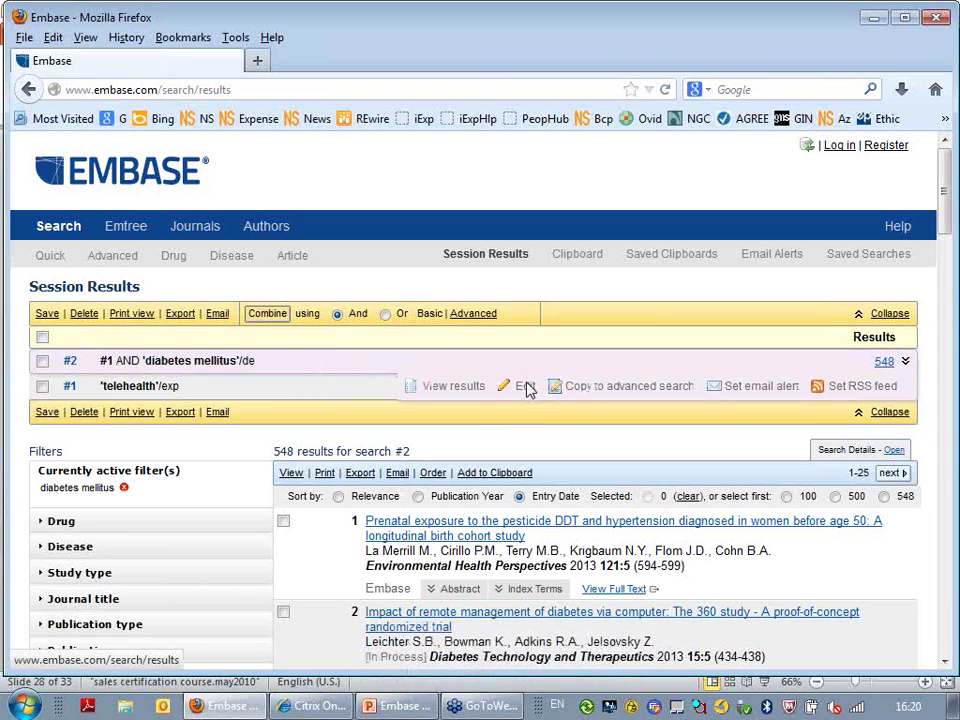
{"action": "left_click", "coordinate": [528, 390]}
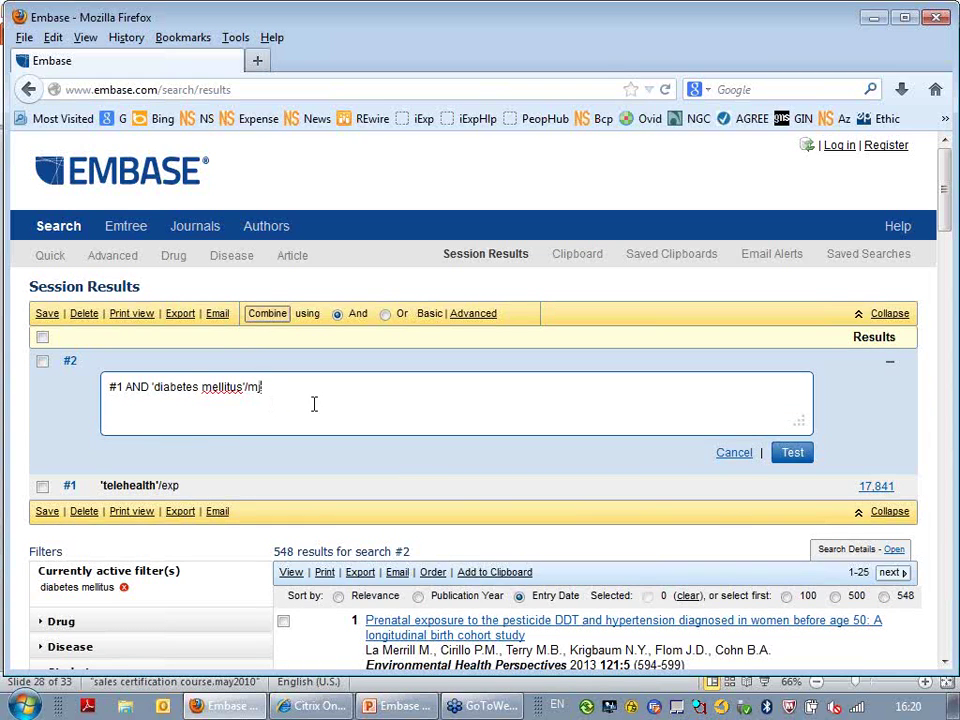
{"action": "left_click", "coordinate": [791, 453]}
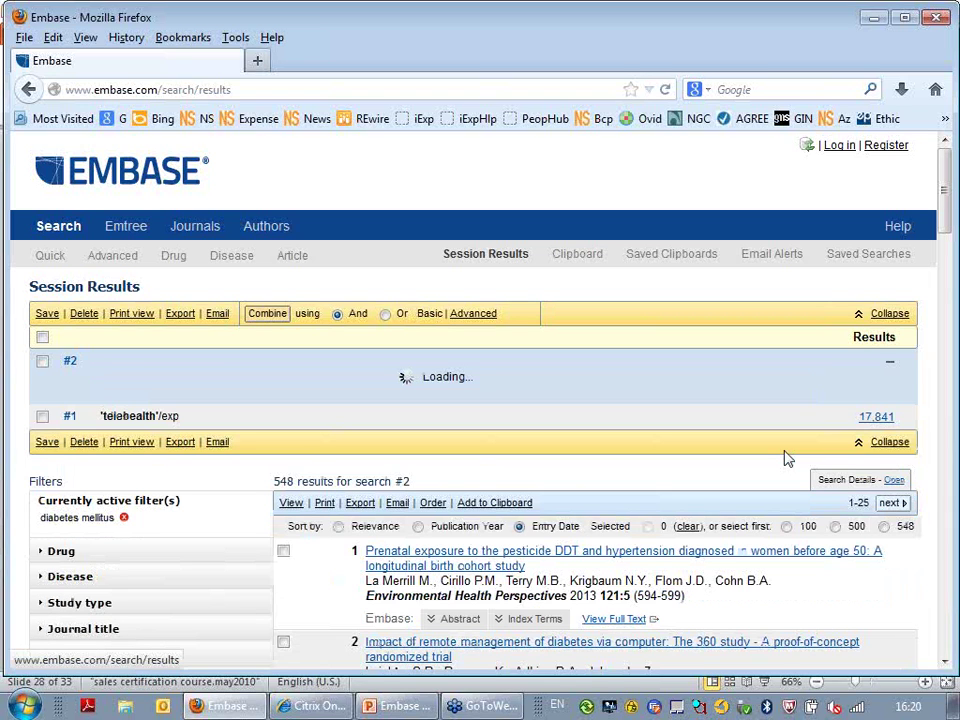
{"action": "left_click", "coordinate": [762, 416]}
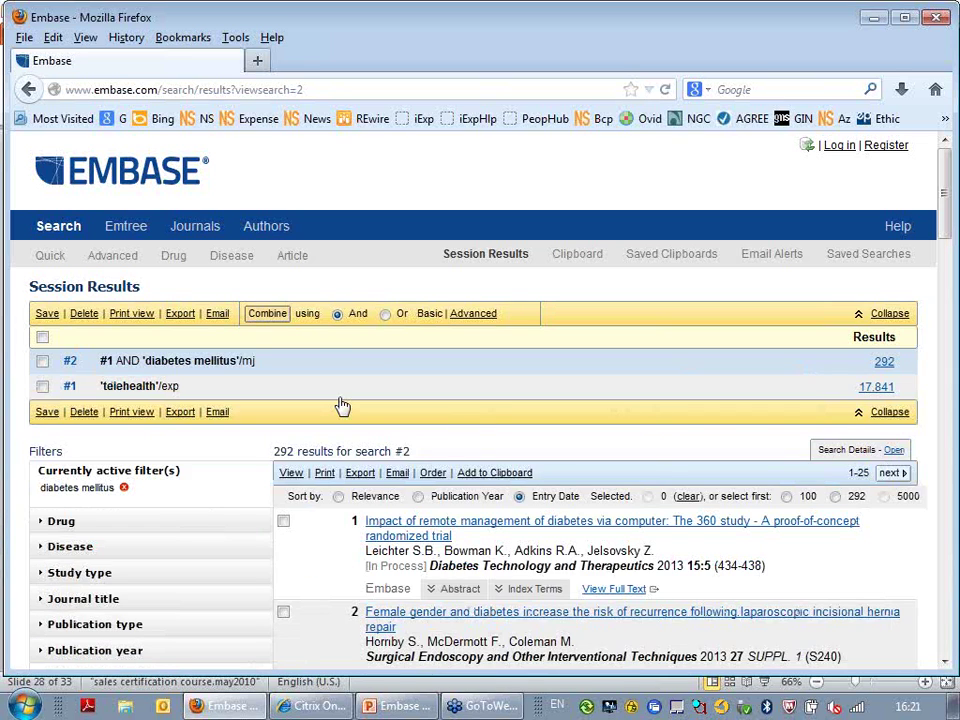
Dismiss the Citrix notification and copy search #2 into the advanced search form.
{"action": "mouse_move", "coordinate": [336, 400]}
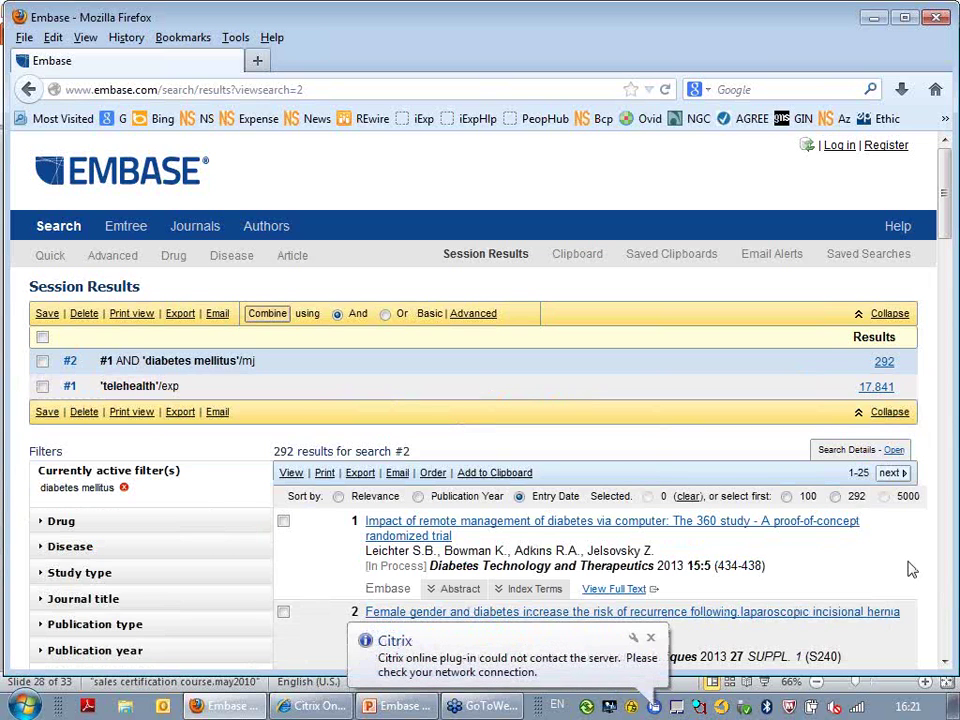
{"action": "left_click", "coordinate": [651, 640]}
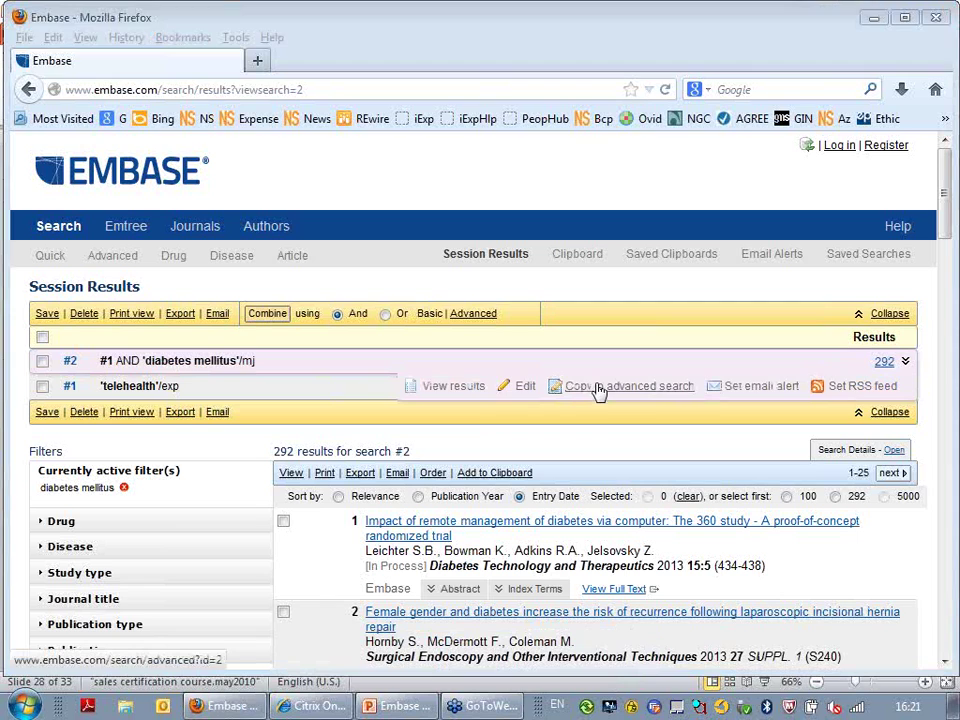
{"action": "left_click", "coordinate": [598, 392]}
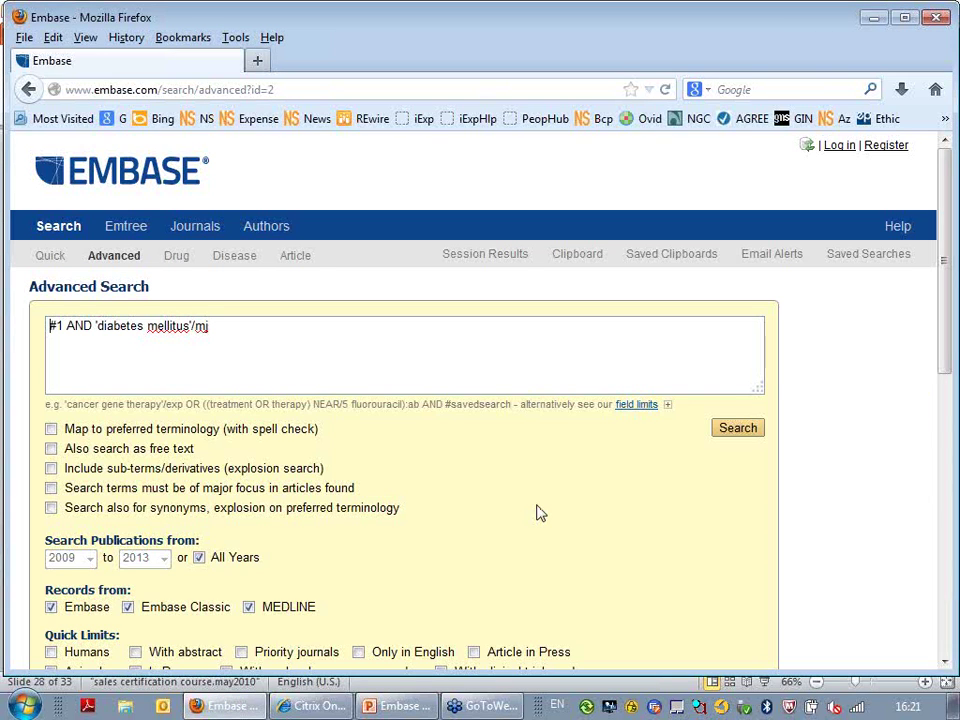
Limit the copied query to Cochrane Review under the Evidence Based Medicine limits and run the search.
{"action": "scroll", "coordinate": [540, 513], "scroll_direction": "down", "scroll_amount": 1}
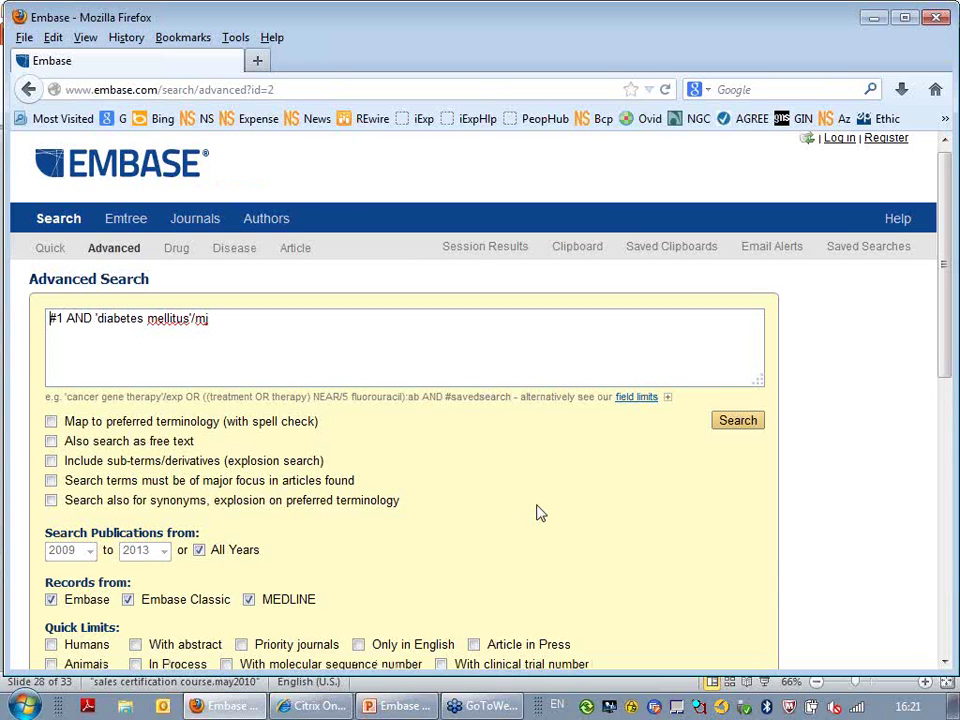
{"action": "scroll", "coordinate": [540, 513], "scroll_direction": "down", "scroll_amount": 4}
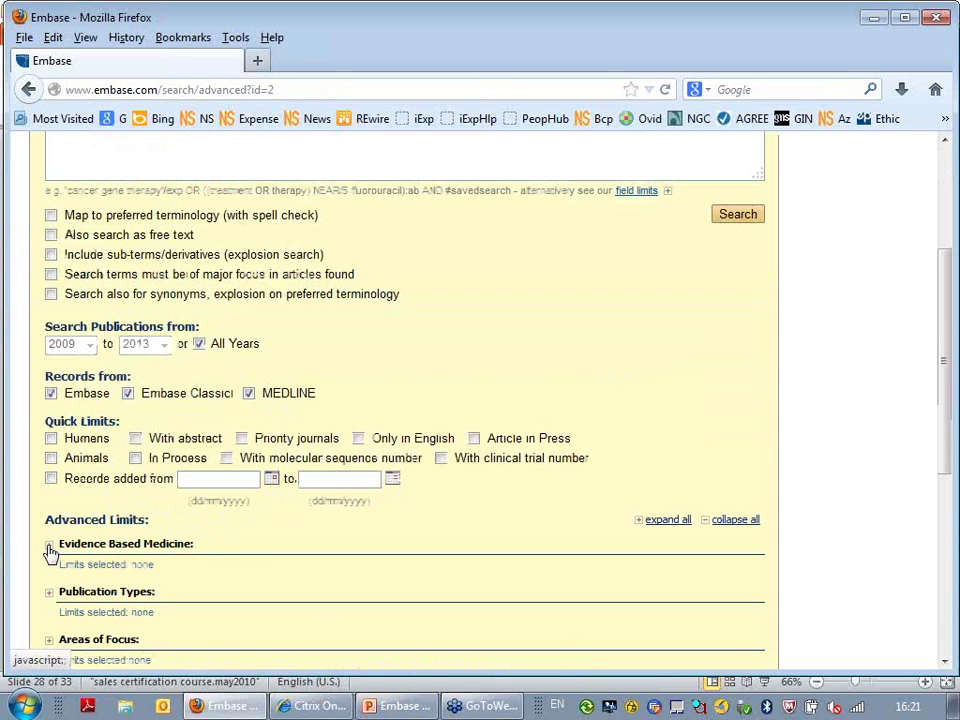
{"action": "left_click", "coordinate": [50, 549]}
{"action": "scroll", "coordinate": [294, 602], "scroll_direction": "down", "scroll_amount": 2}
{"action": "left_click", "coordinate": [72, 482]}
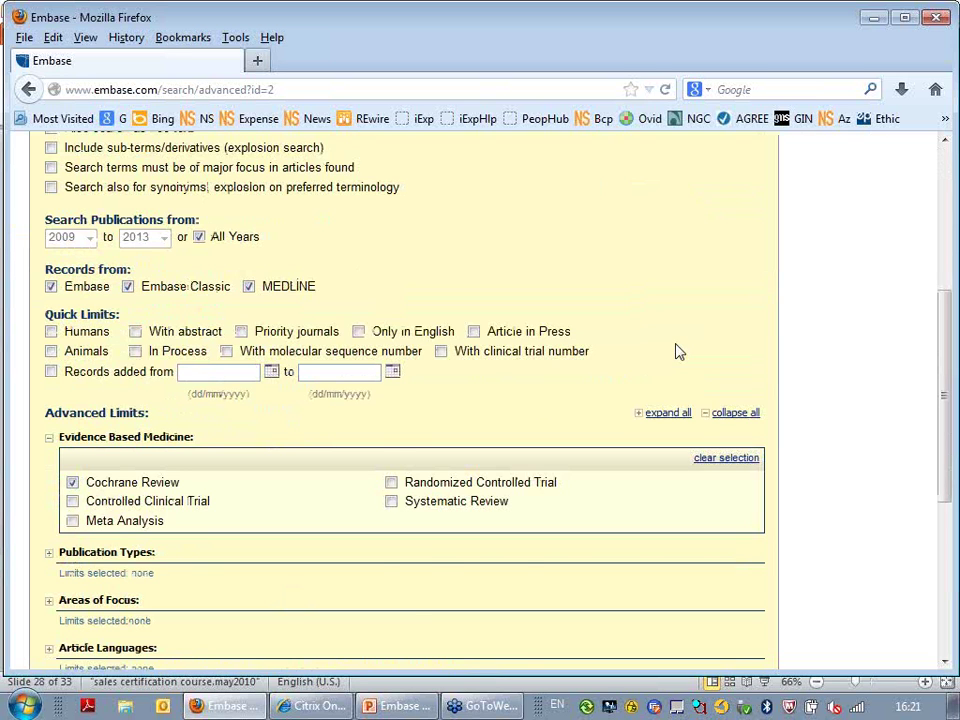
{"action": "scroll", "coordinate": [679, 351], "scroll_direction": "up", "scroll_amount": 2}
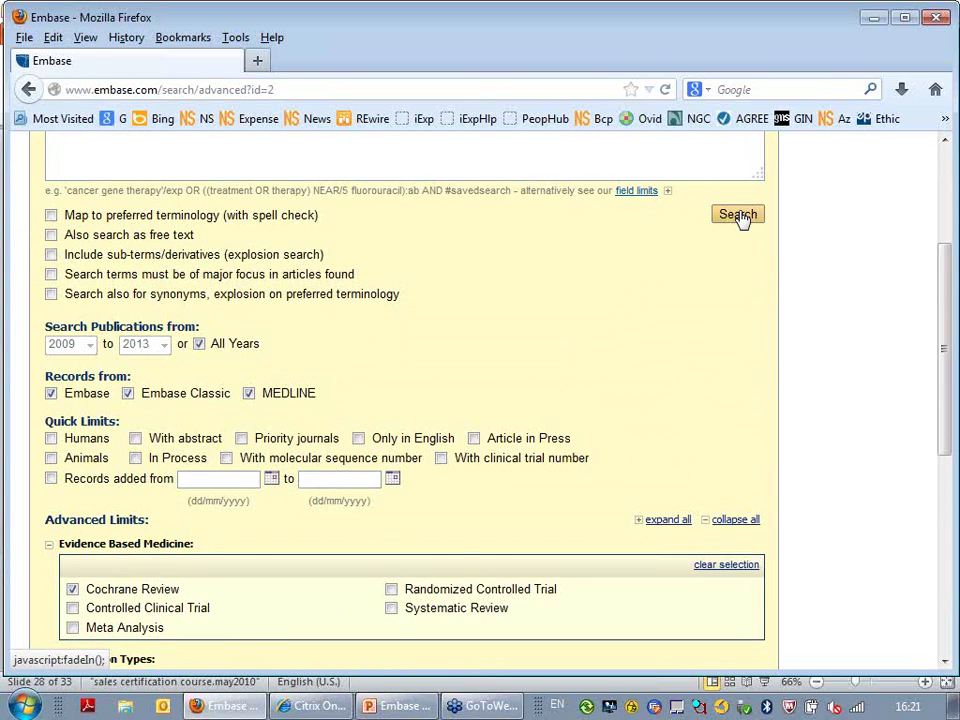
{"action": "left_click", "coordinate": [738, 216]}
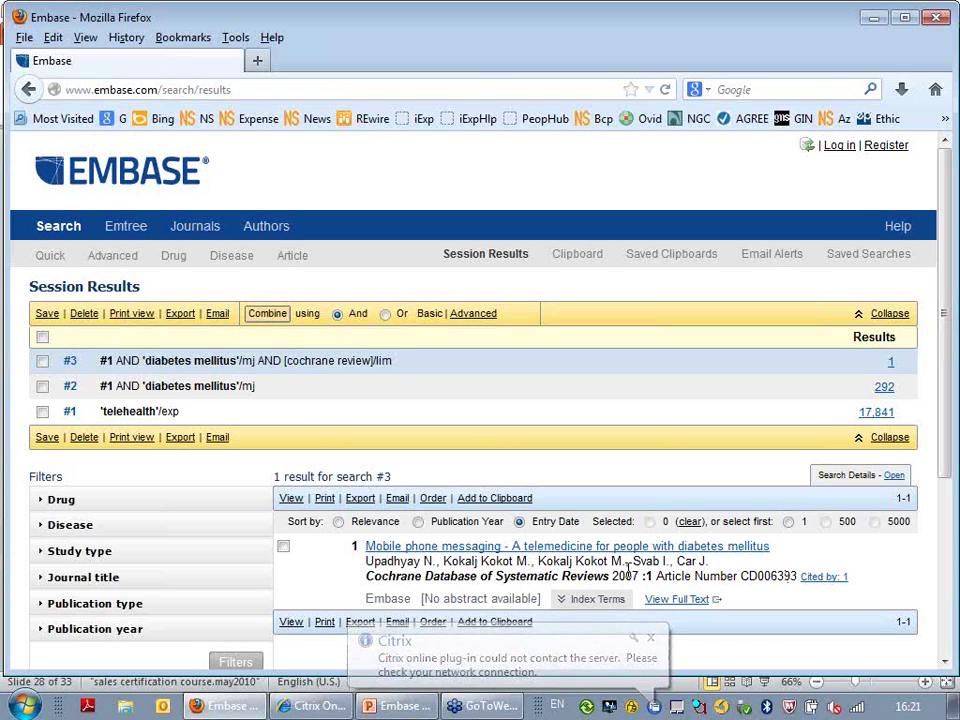
Return to the results of search #2 and copy its query to advanced search again for another limit.
{"action": "mouse_move", "coordinate": [229, 392]}
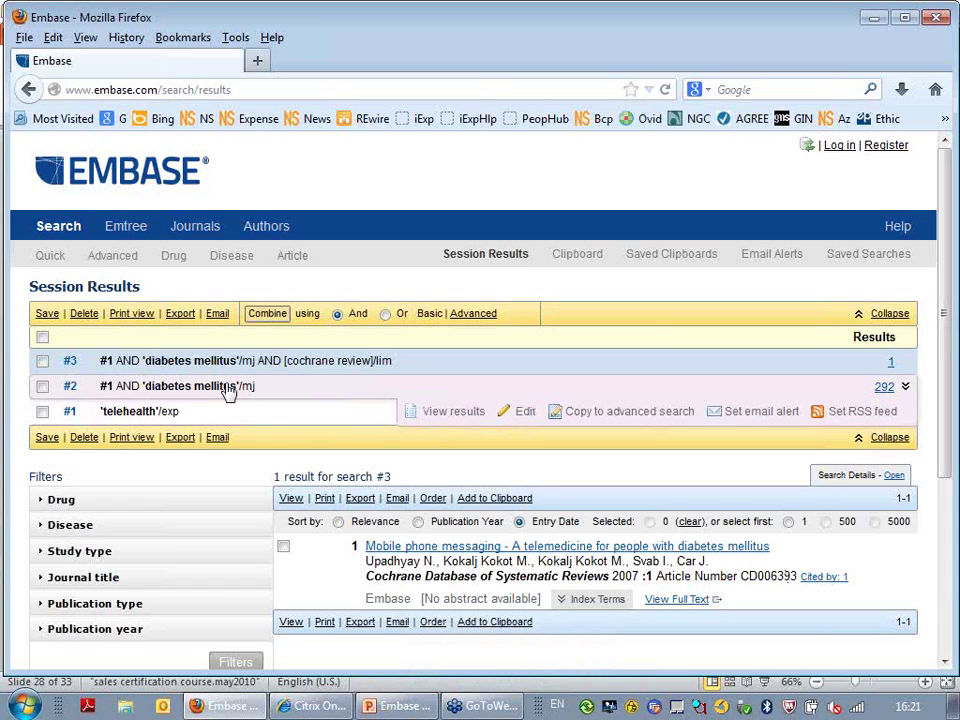
{"action": "left_click", "coordinate": [433, 418]}
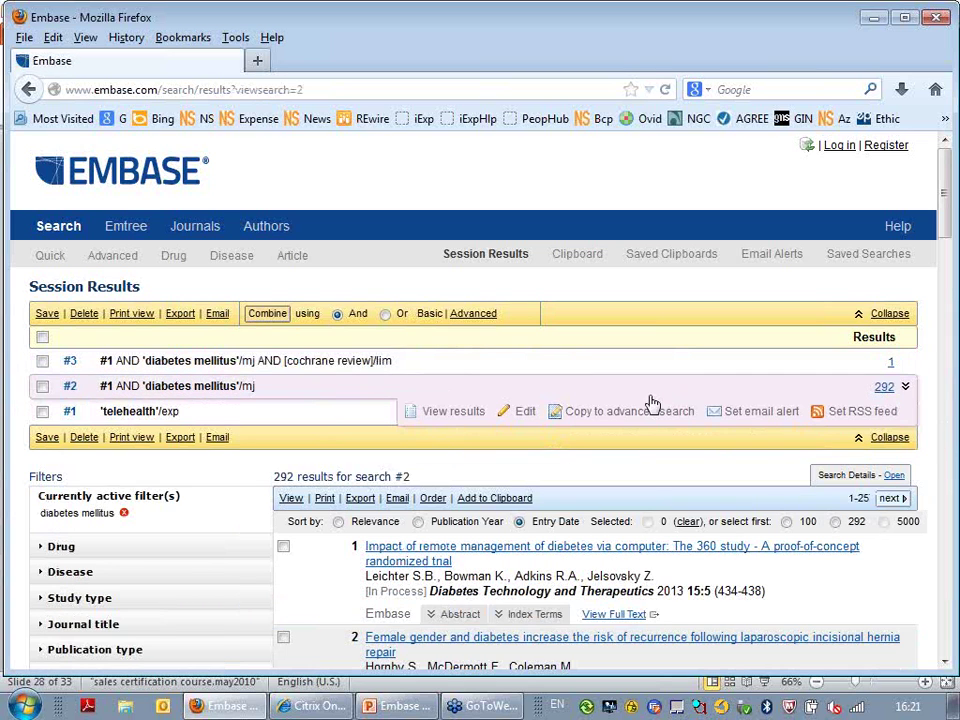
{"action": "left_click", "coordinate": [636, 436]}
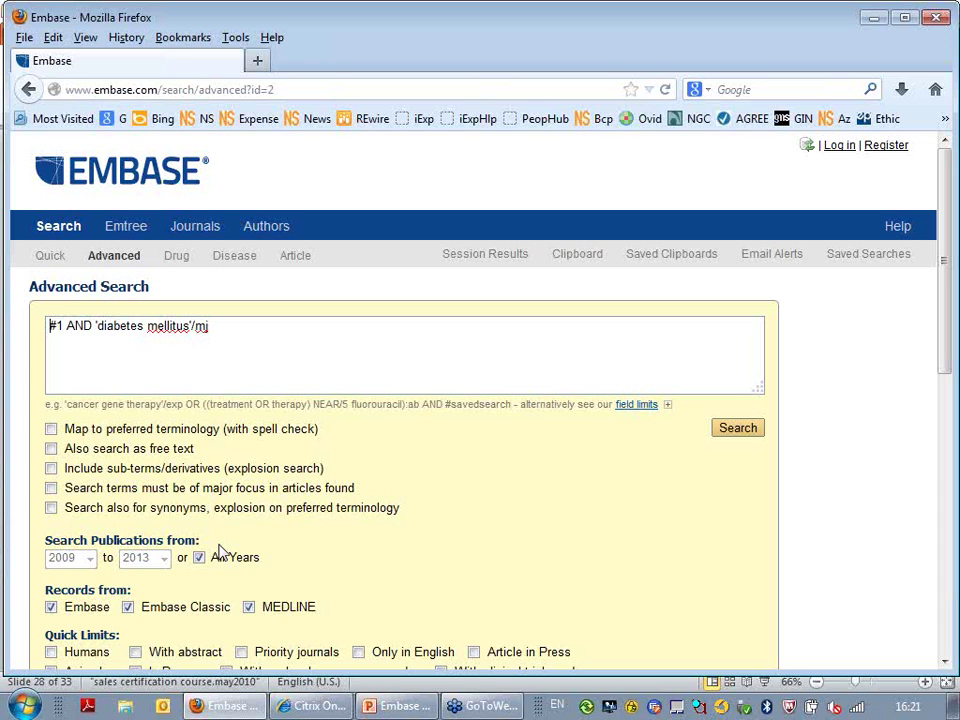
Limit the copied query to Systematic Review under the Evidence Based Medicine limits, run the search and review the articles found.
{"action": "scroll", "coordinate": [222, 552], "scroll_direction": "down", "scroll_amount": 4}
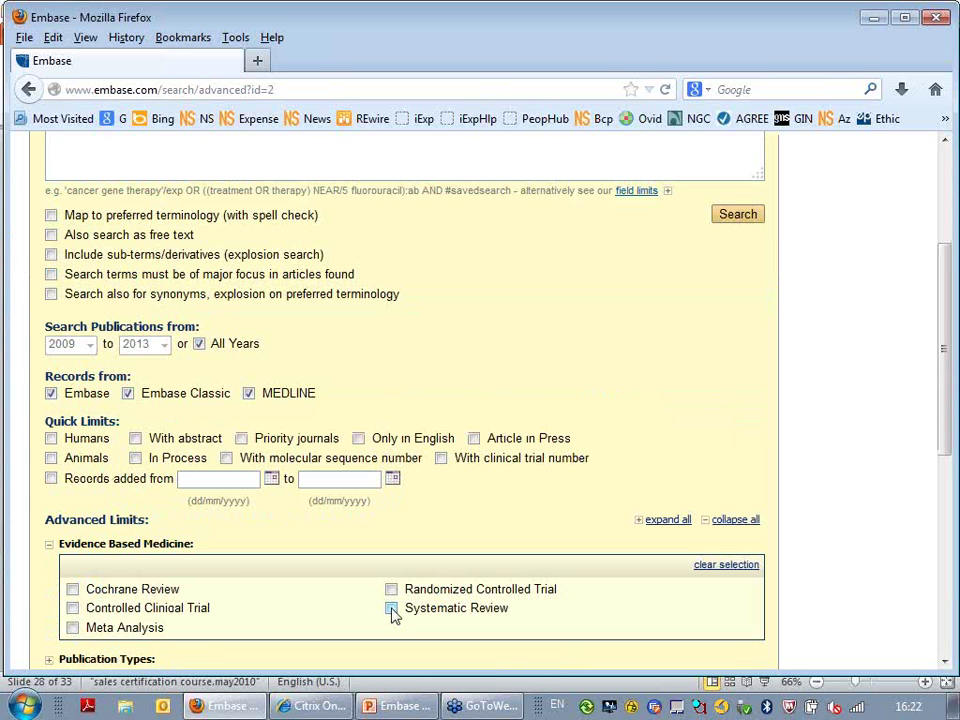
{"action": "left_click", "coordinate": [391, 608]}
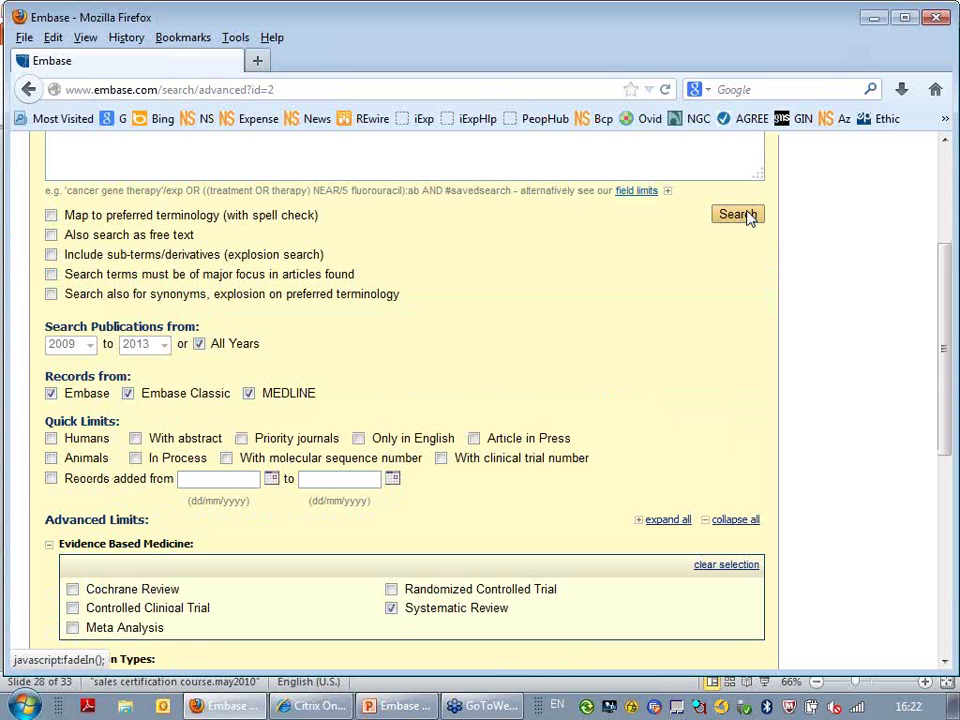
{"action": "left_click", "coordinate": [749, 217]}
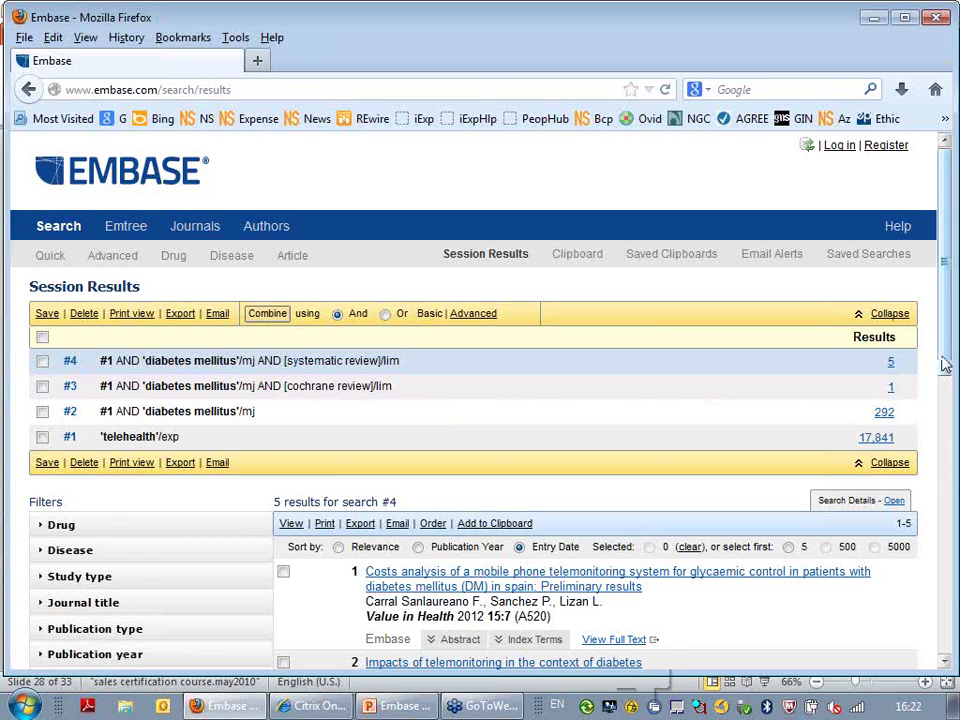
{"action": "left_click_drag", "start_coordinate": [944, 365], "coordinate": [944, 402]}
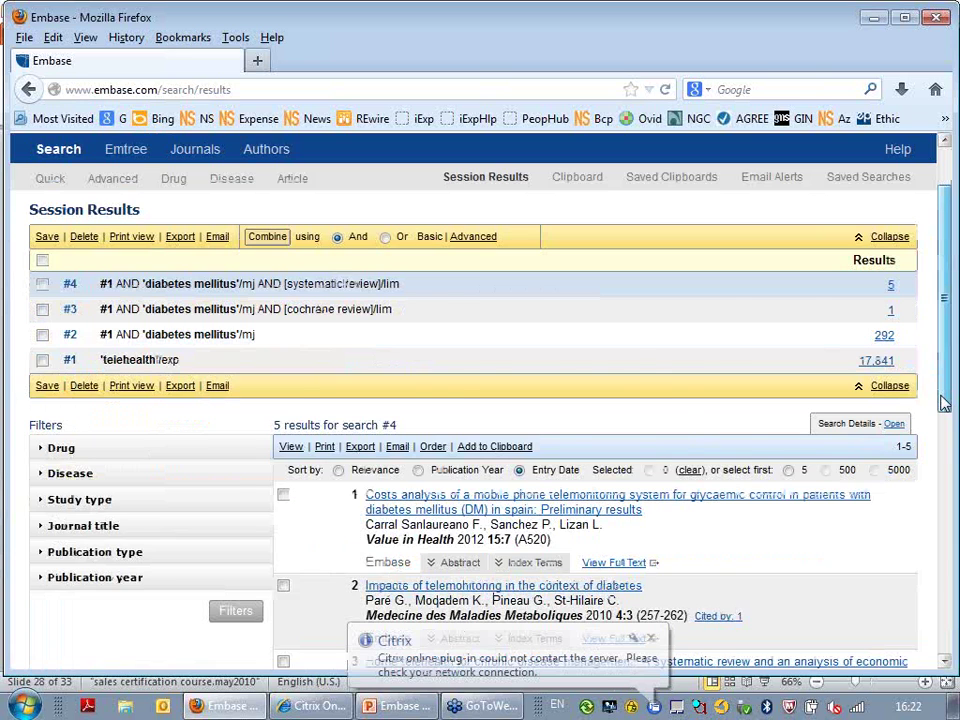
{"action": "scroll", "coordinate": [870, 343], "scroll_direction": "down", "scroll_amount": 5}
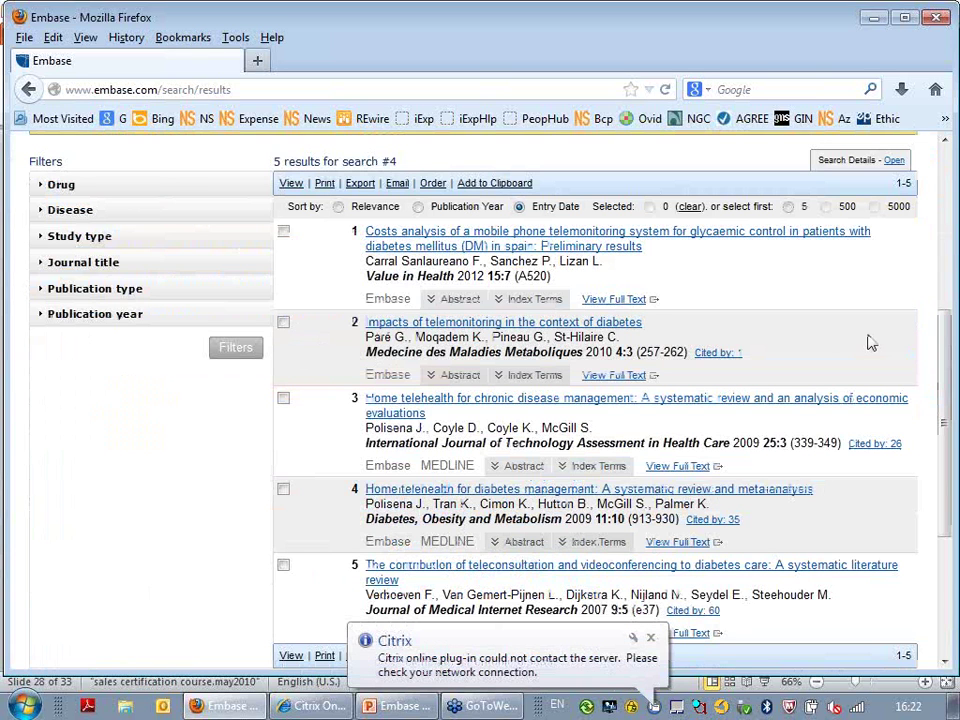
{"action": "left_click", "coordinate": [650, 638]}
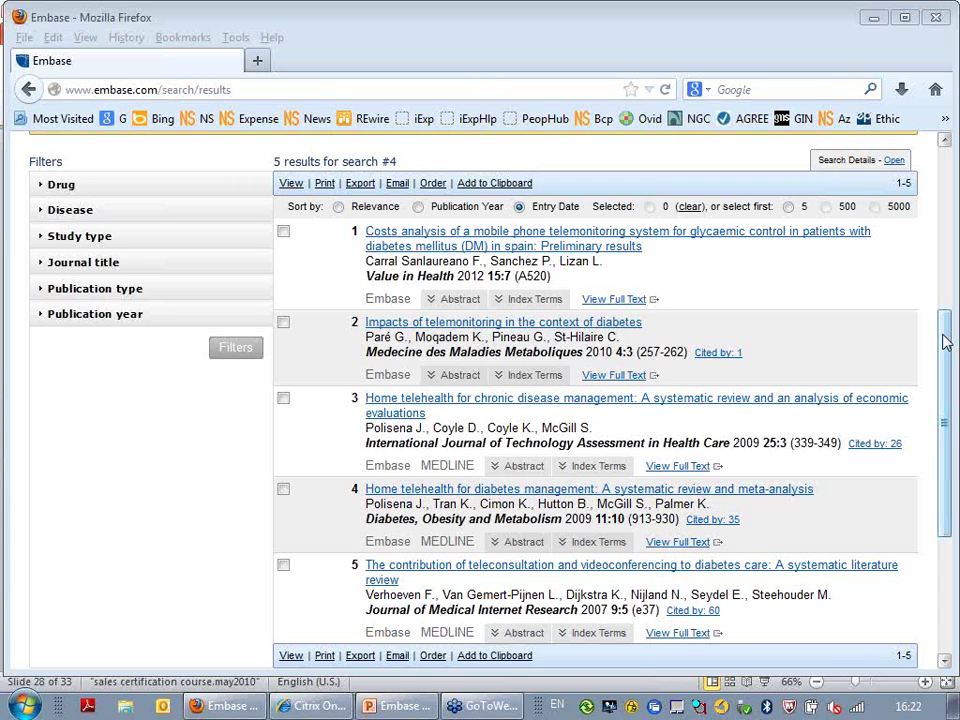
Return to the session's search list and view the results of search #2.
{"action": "left_click_drag", "start_coordinate": [945, 342], "coordinate": [955, 320]}
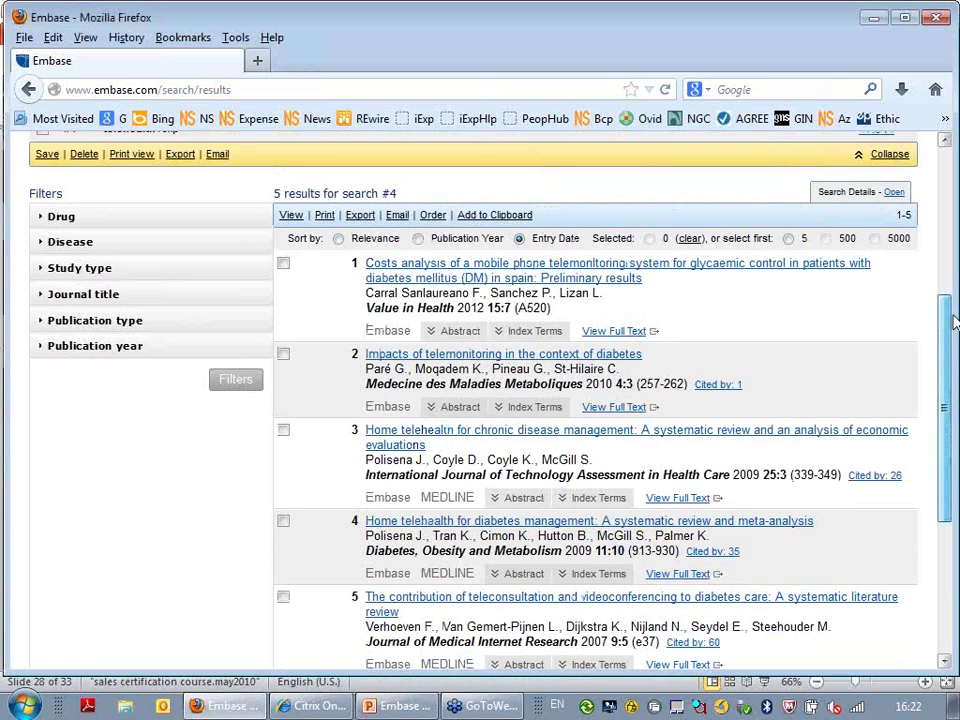
{"action": "scroll", "coordinate": [289, 306], "scroll_direction": "up", "scroll_amount": 5}
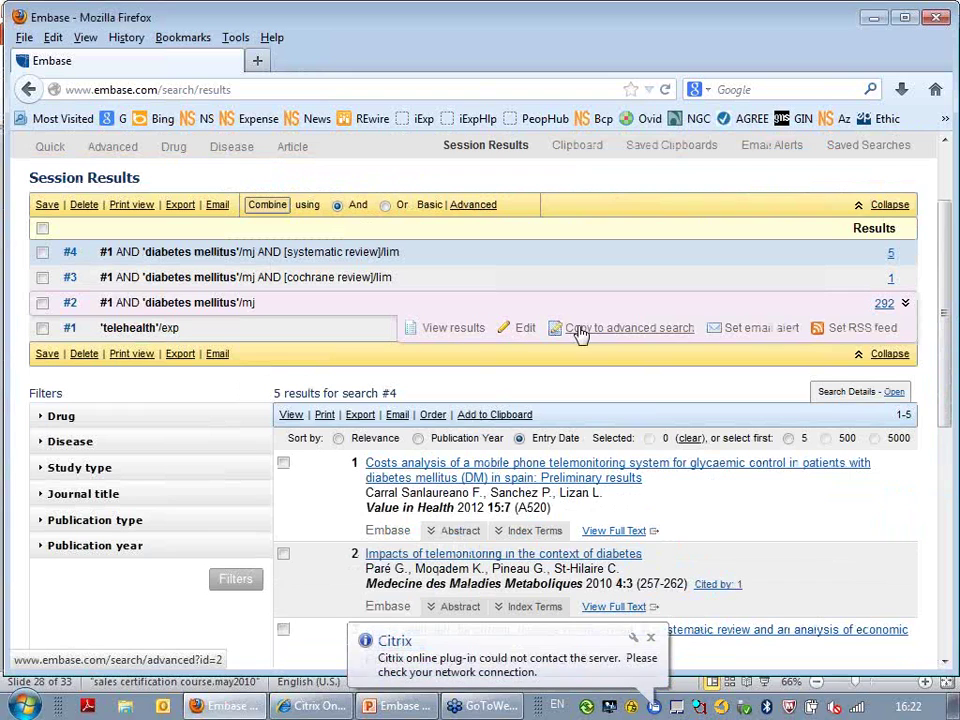
{"action": "left_click", "coordinate": [452, 330]}
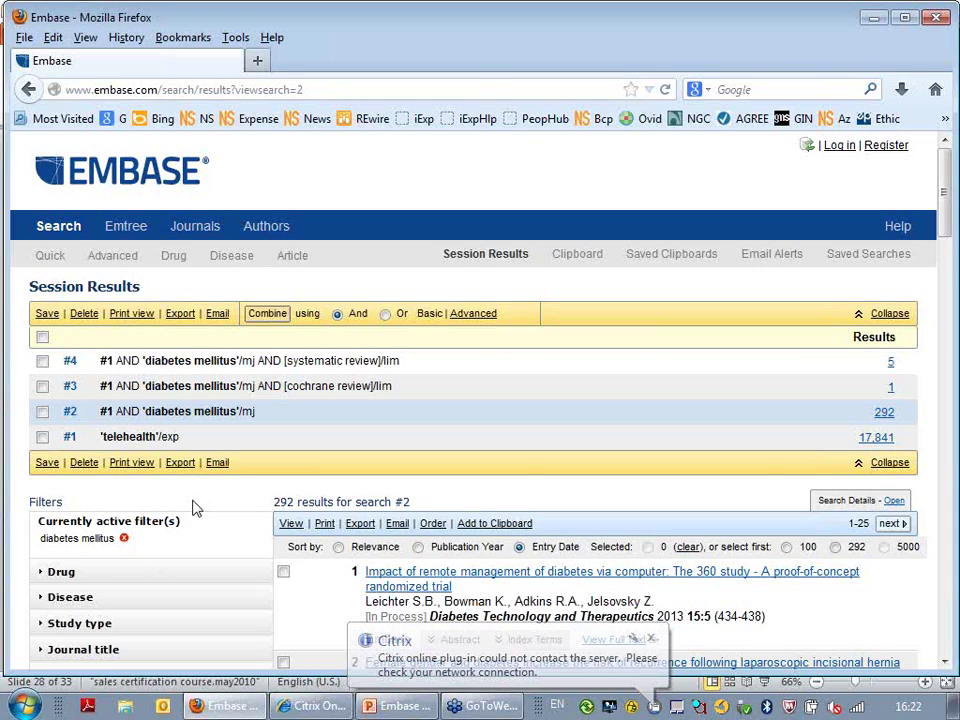
Expand the full list of study type filters for search #2 and apply the randomized controlled trial filter.
{"action": "scroll", "coordinate": [196, 509], "scroll_direction": "down", "scroll_amount": 2}
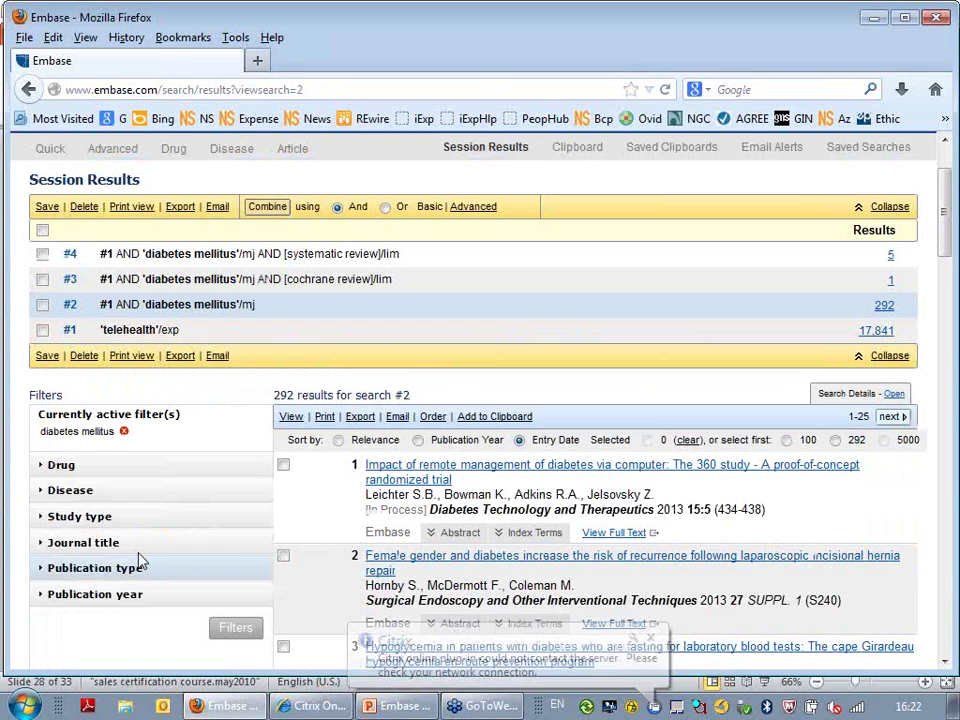
{"action": "left_click", "coordinate": [73, 526]}
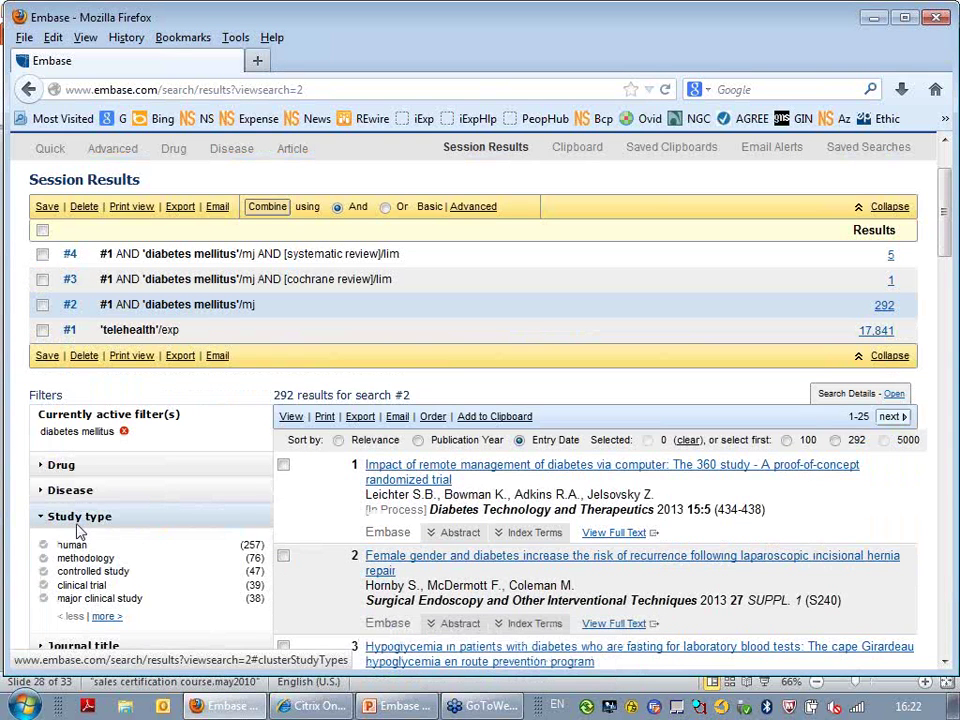
{"action": "left_click", "coordinate": [116, 615]}
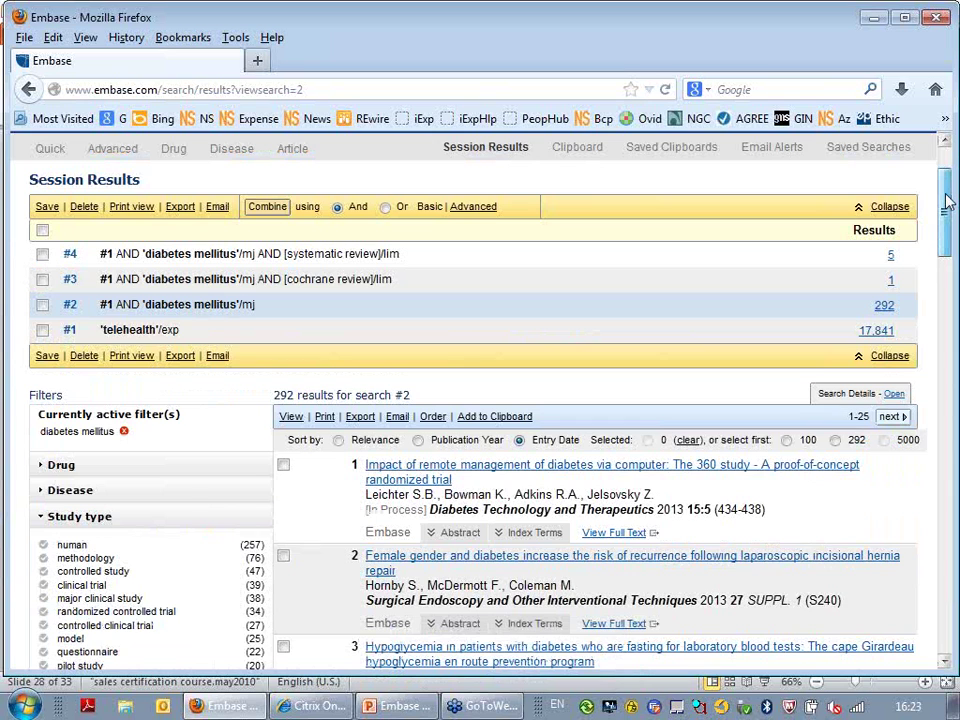
{"action": "left_click_drag", "start_coordinate": [948, 203], "coordinate": [948, 232]}
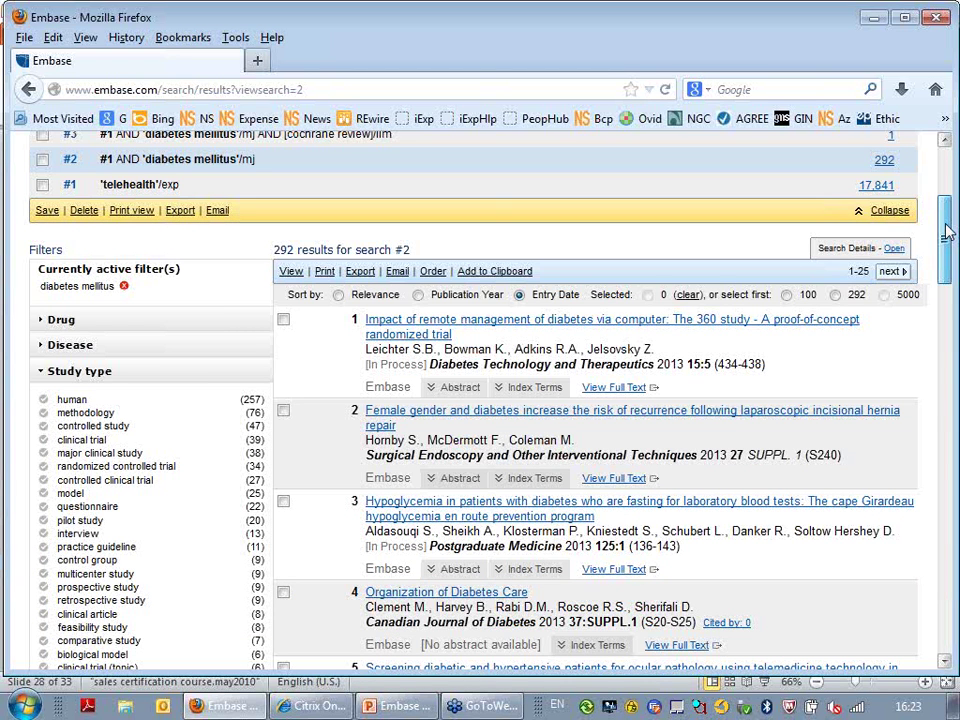
{"action": "scroll", "coordinate": [160, 561], "scroll_direction": "down", "scroll_amount": 3}
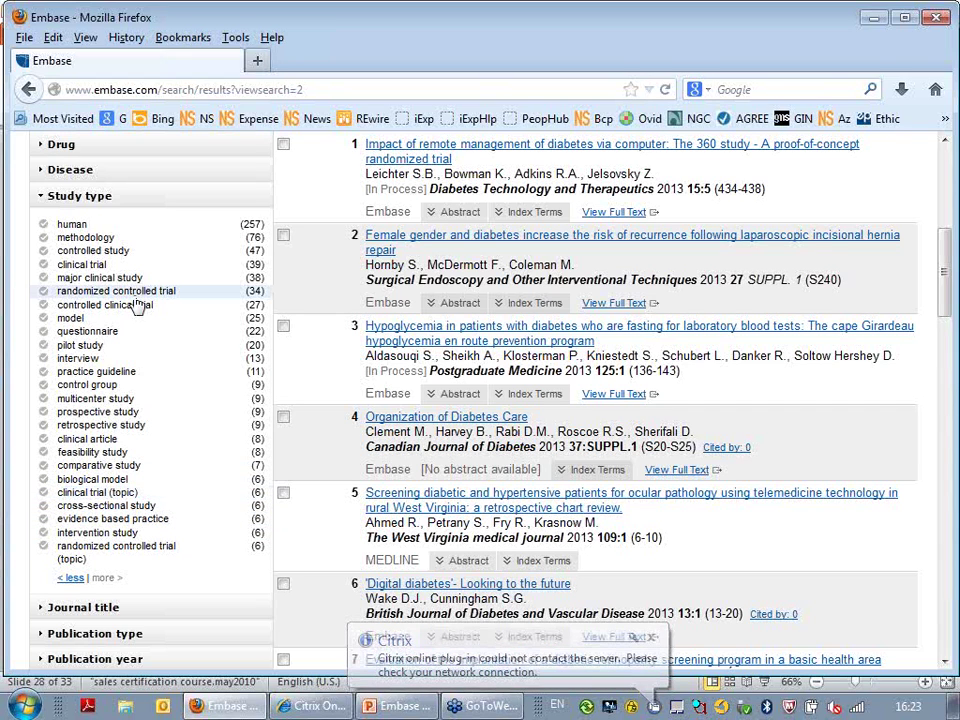
{"action": "left_click", "coordinate": [44, 291]}
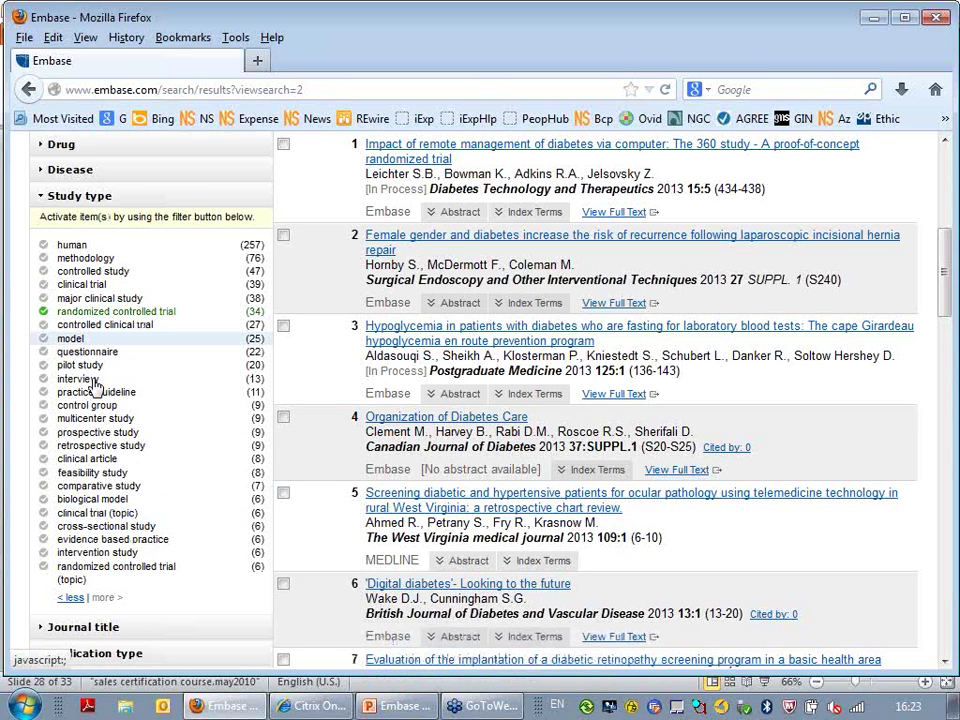
{"action": "scroll", "coordinate": [175, 595], "scroll_direction": "down", "scroll_amount": 2}
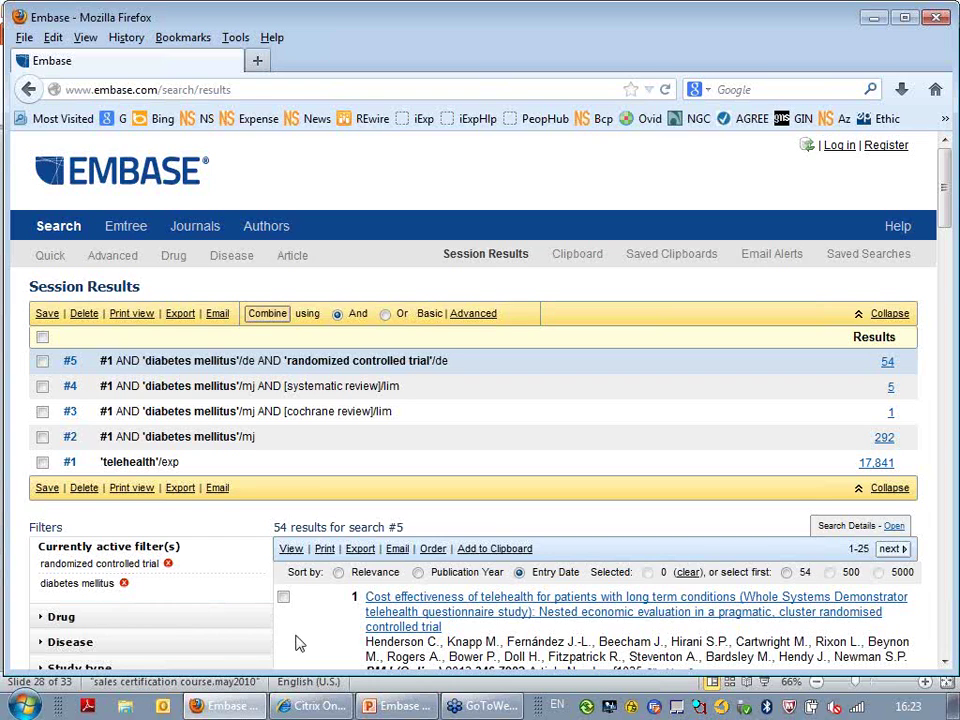
{"action": "scroll", "coordinate": [297, 643], "scroll_direction": "down", "scroll_amount": 1}
{"action": "scroll", "coordinate": [297, 643], "scroll_direction": "down", "scroll_amount": 2}
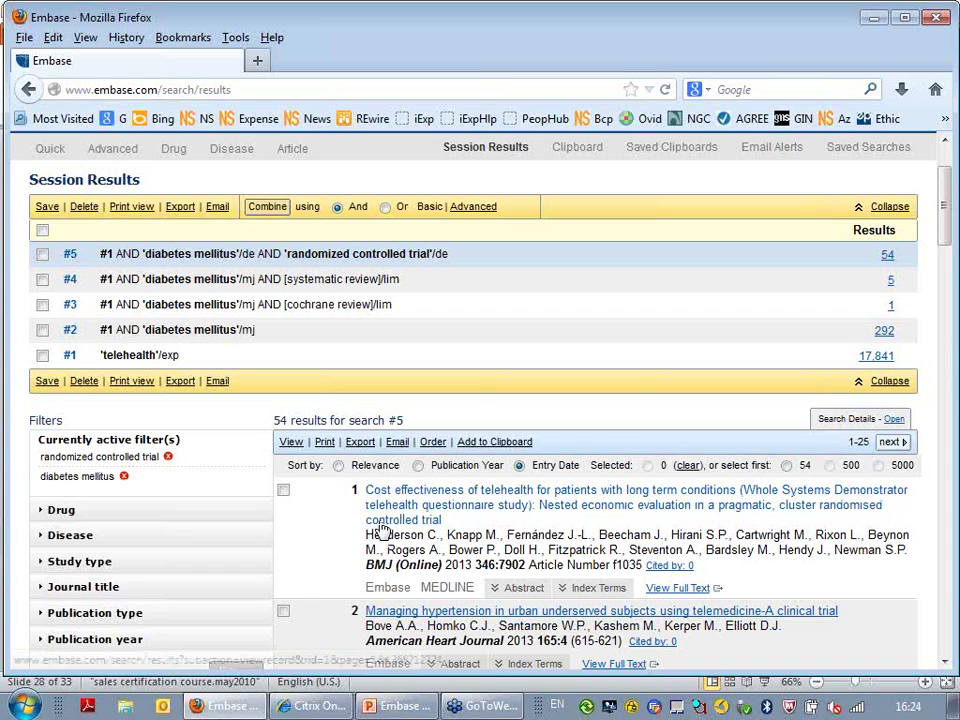
Switch to the PowerPoint presentation and start the slide show from the current Case study (4) slide.
{"action": "left_click", "coordinate": [420, 708]}
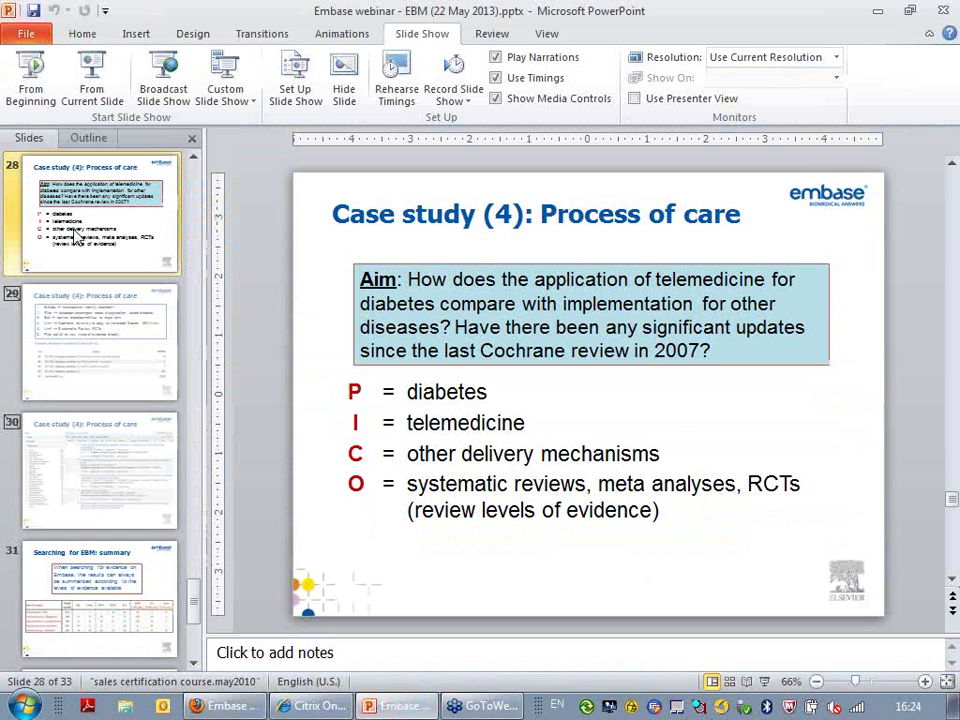
{"action": "left_click", "coordinate": [92, 78]}
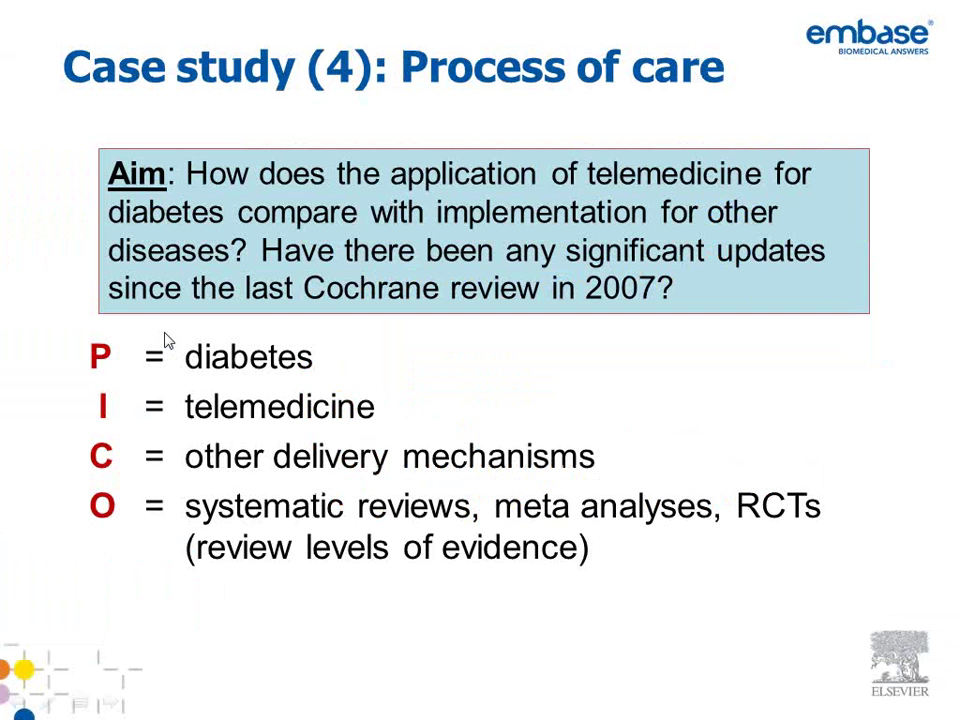
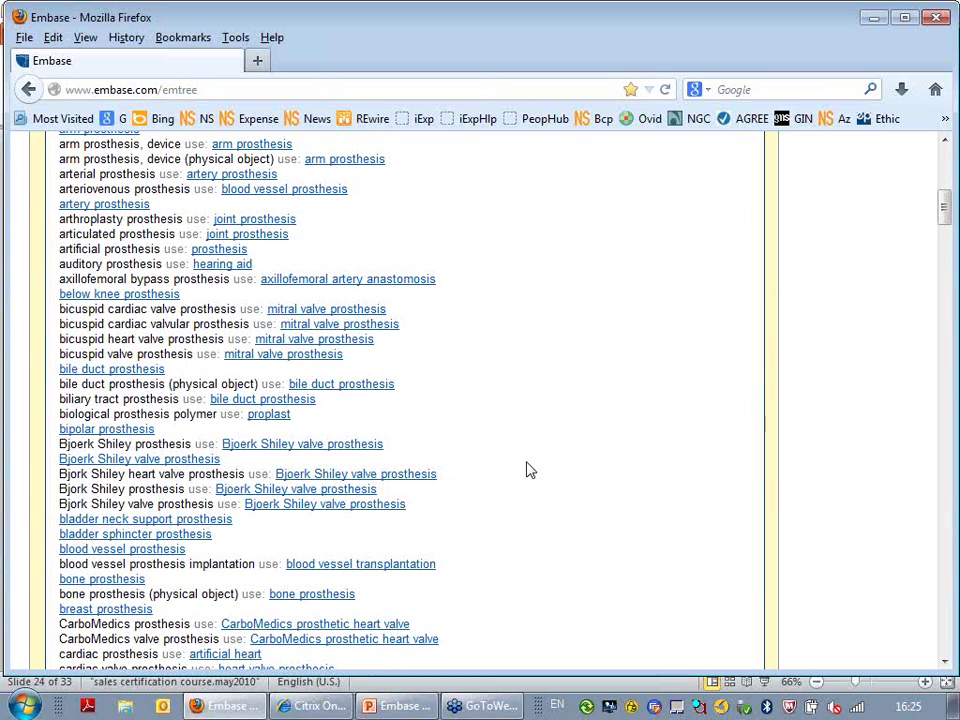
Find the term hip prosthesis in the Emtree prosthesis list and open the records indexed under it.
{"action": "scroll", "coordinate": [540, 467], "scroll_direction": "down", "scroll_amount": 15}
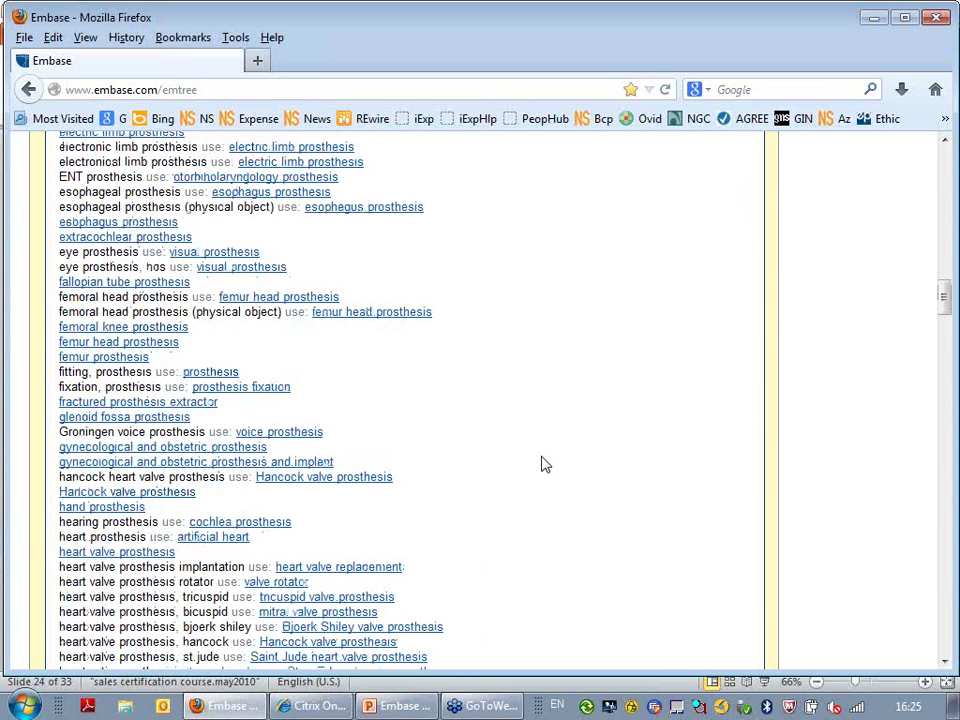
{"action": "scroll", "coordinate": [541, 464], "scroll_direction": "down", "scroll_amount": 5}
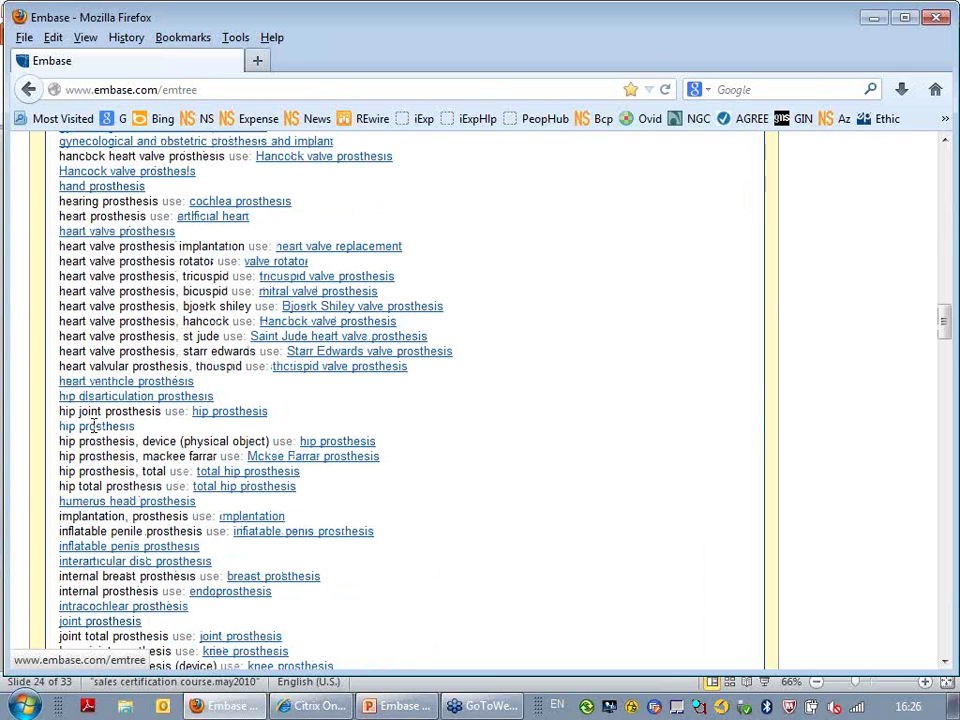
{"action": "left_click", "coordinate": [95, 426]}
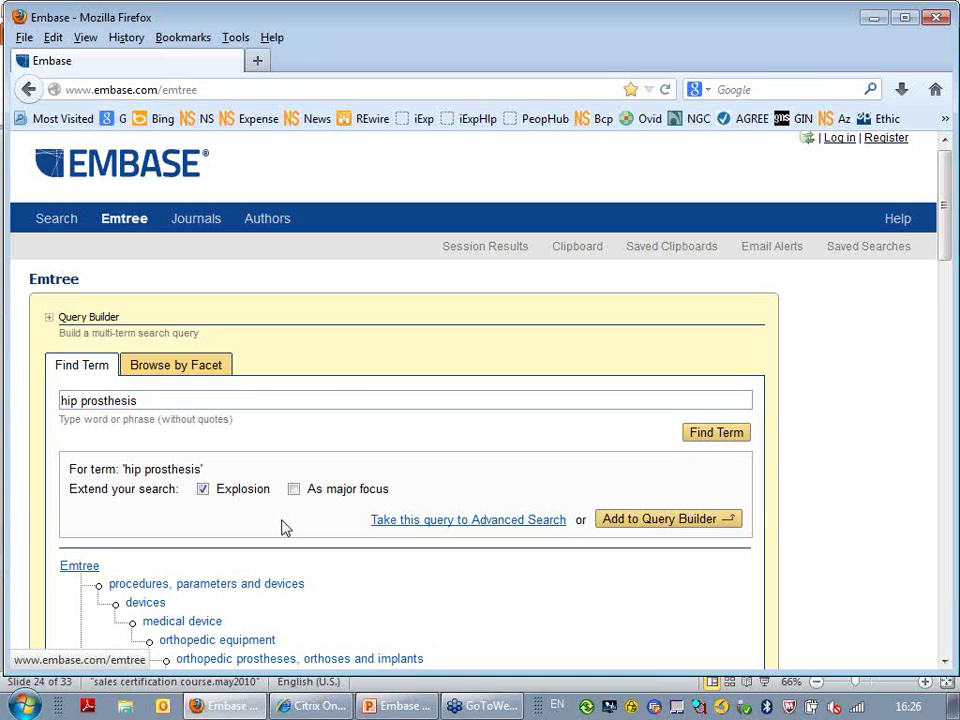
{"action": "scroll", "coordinate": [281, 527], "scroll_direction": "down", "scroll_amount": 3}
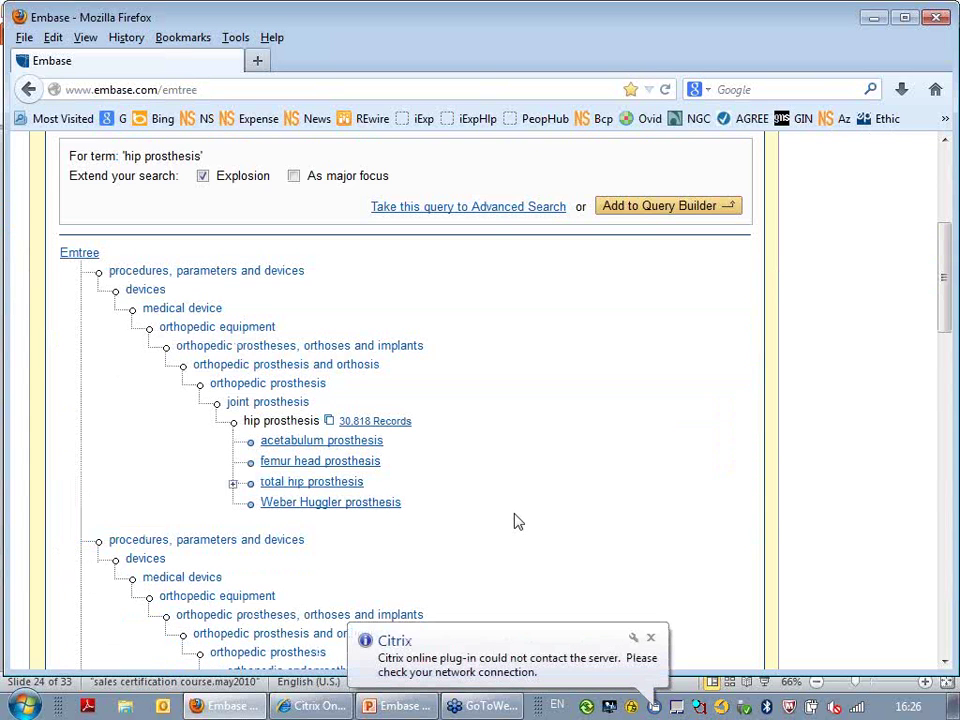
{"action": "left_click", "coordinate": [379, 422]}
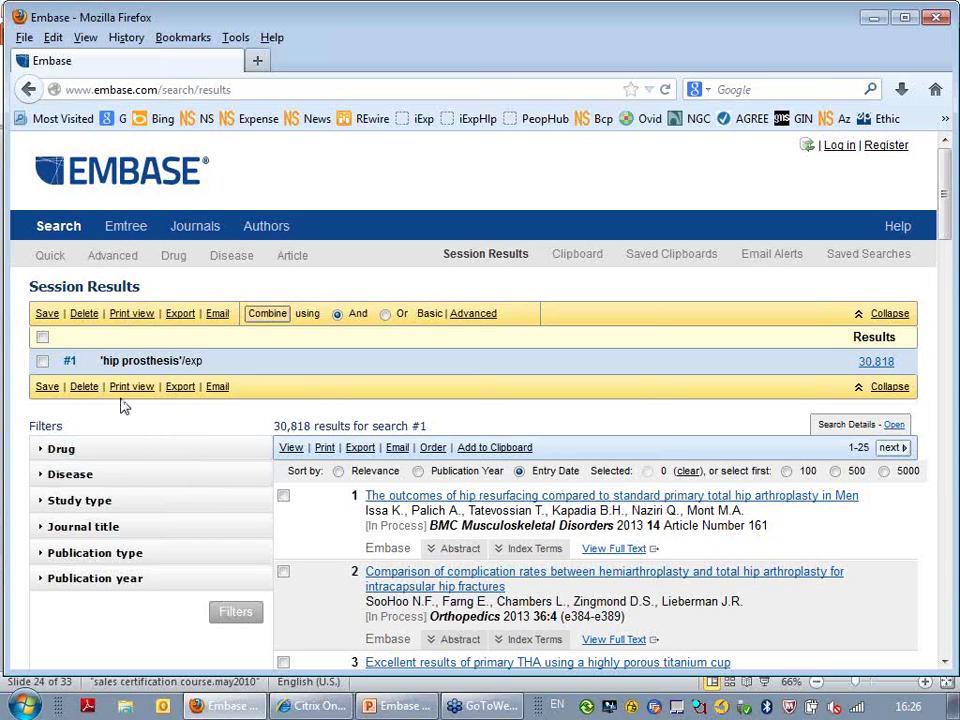
Start a quick search for "metal on" and pick the suggested term metal on metal hip.
{"action": "mouse_move", "coordinate": [140, 343]}
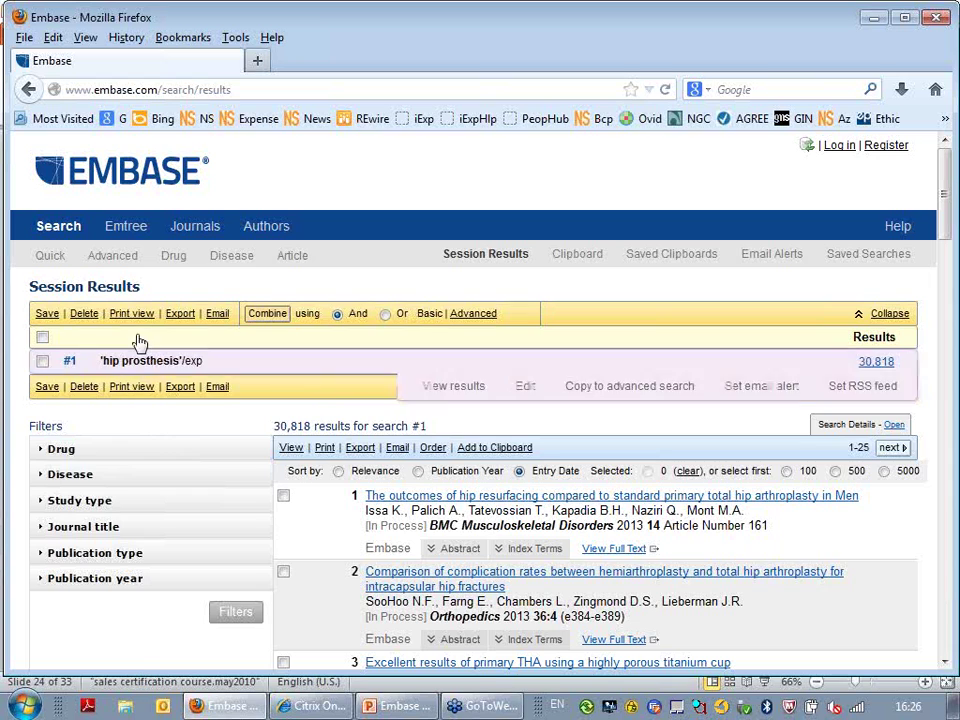
{"action": "left_click", "coordinate": [51, 256]}
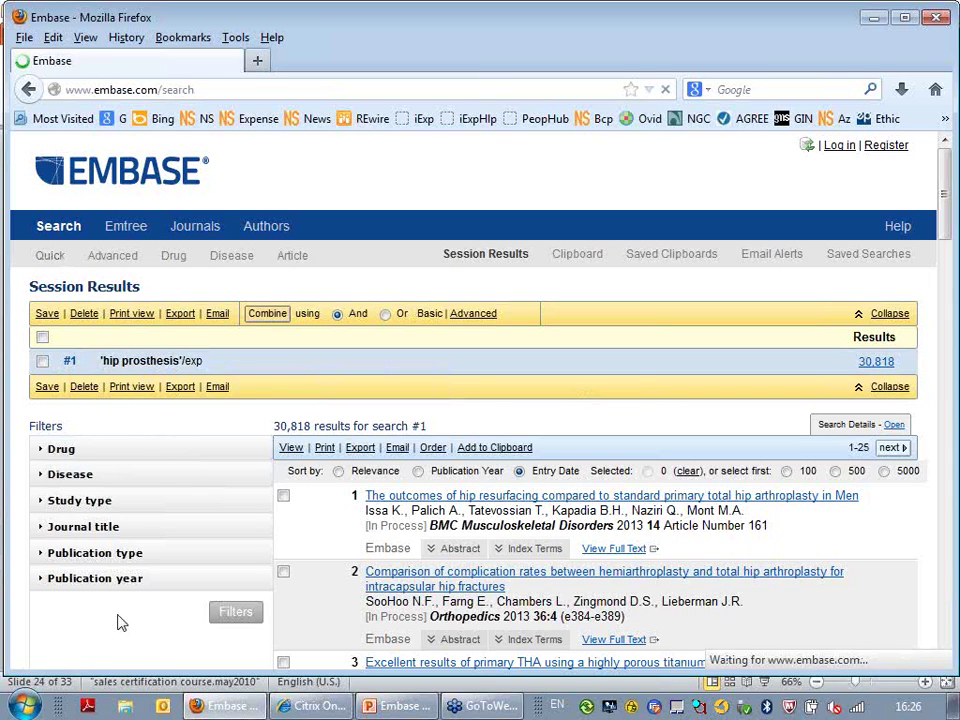
{"action": "type", "text": "me"}
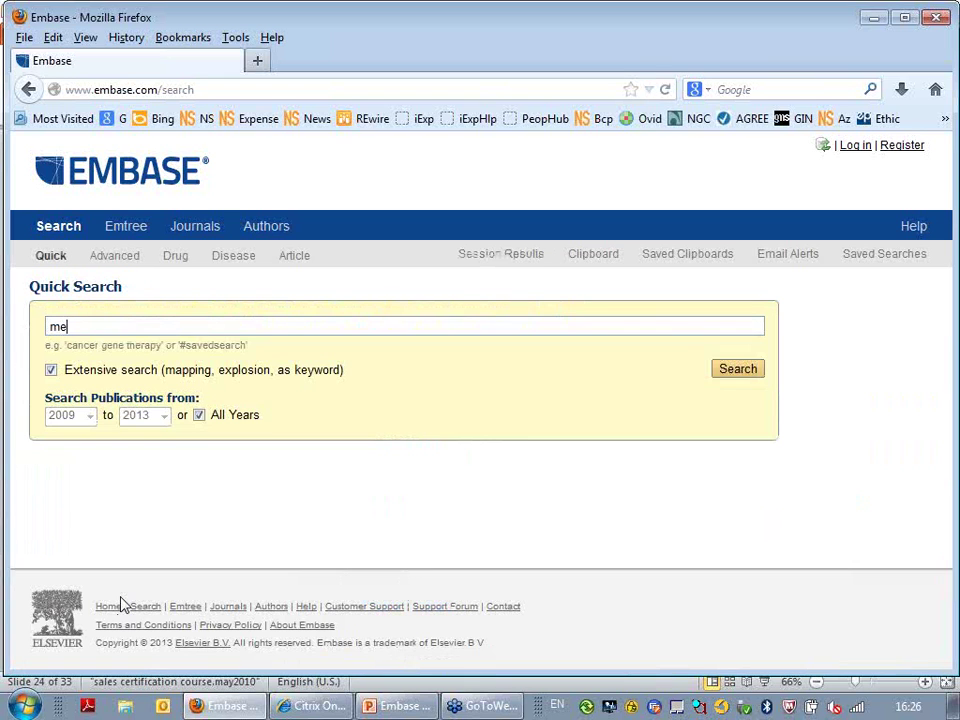
{"action": "type", "text": "tal on"}
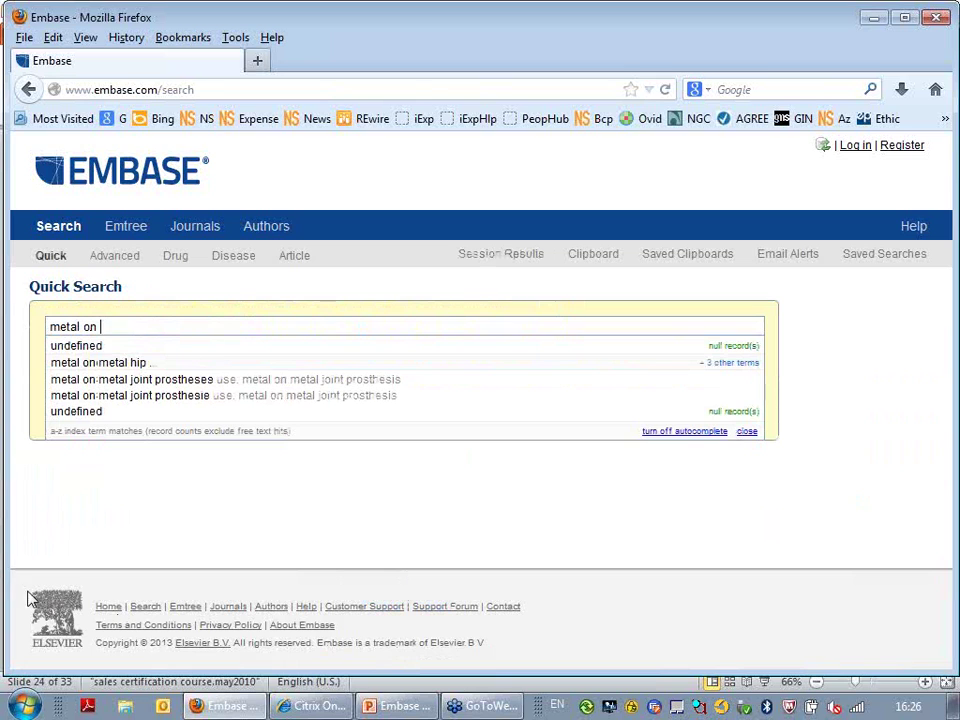
{"action": "key", "text": "Down"}
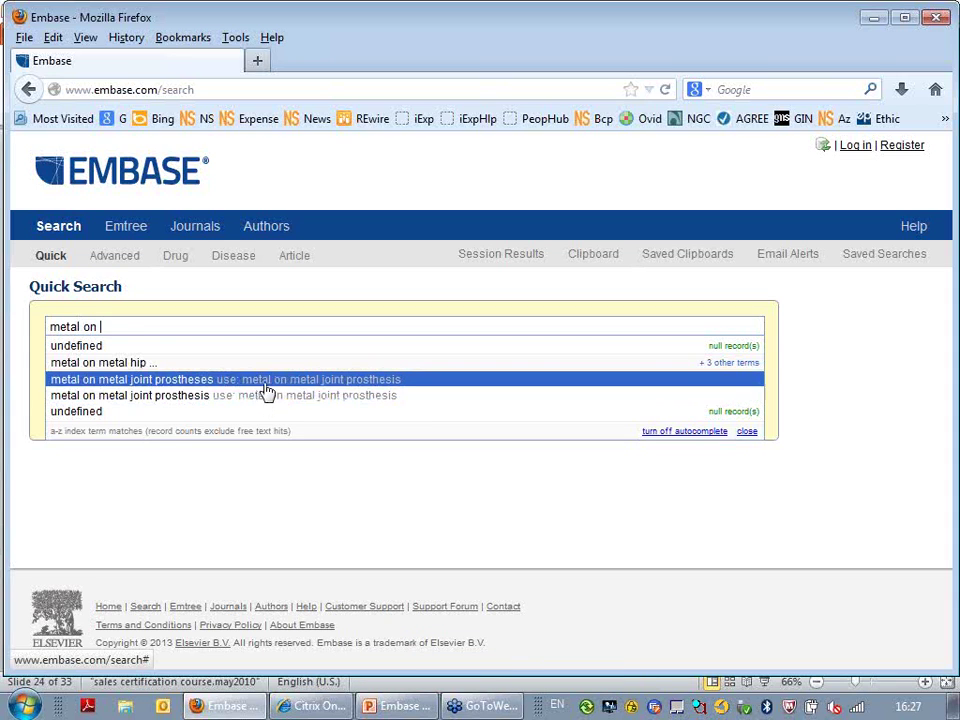
{"action": "left_click", "coordinate": [130, 369]}
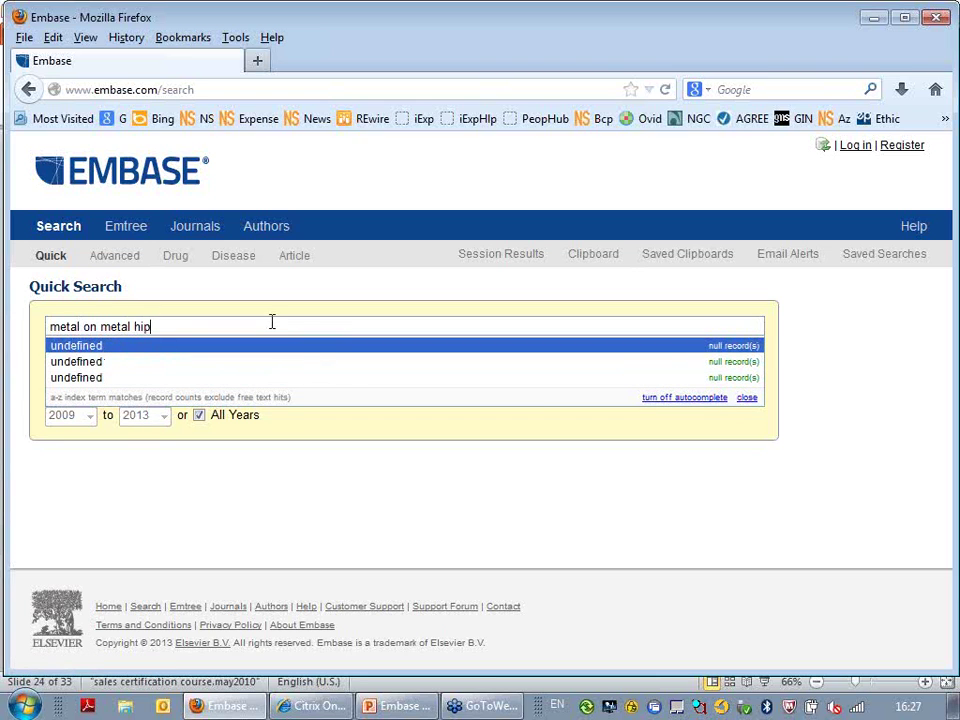
Remove "hip" from the quick search phrase and hyphenate the rest as metal-on-metal.
{"action": "key", "text": "BackSpace"}
{"action": "key", "text": "BackSpace"}
{"action": "key", "text": "BackSpace"}
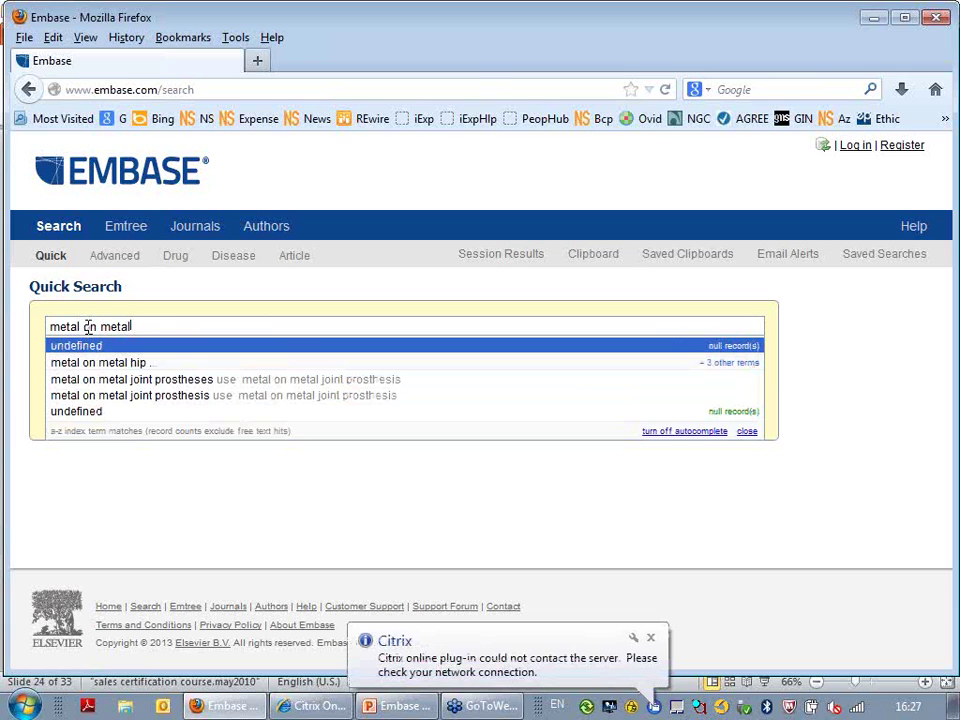
{"action": "key", "text": "BackSpace"}
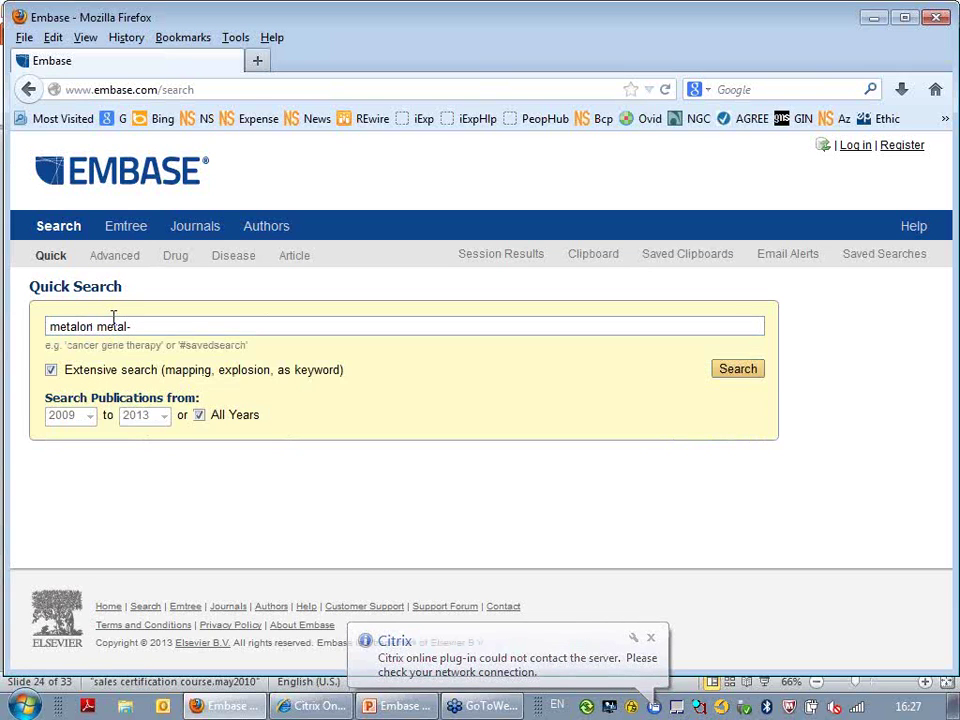
{"action": "key", "text": "BackSpace"}
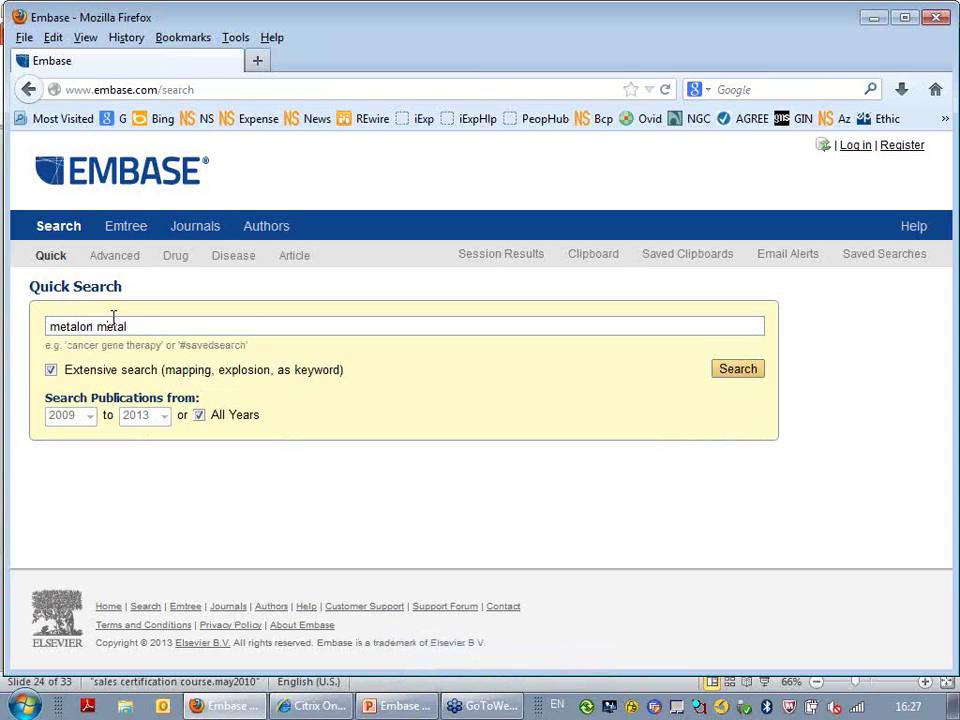
{"action": "key", "text": "BackSpace"}
{"action": "type", "text": "-"}
{"action": "key", "text": "Left"}
{"action": "key", "text": "Left"}
{"action": "key", "text": "Left"}
{"action": "type", "text": "-"}
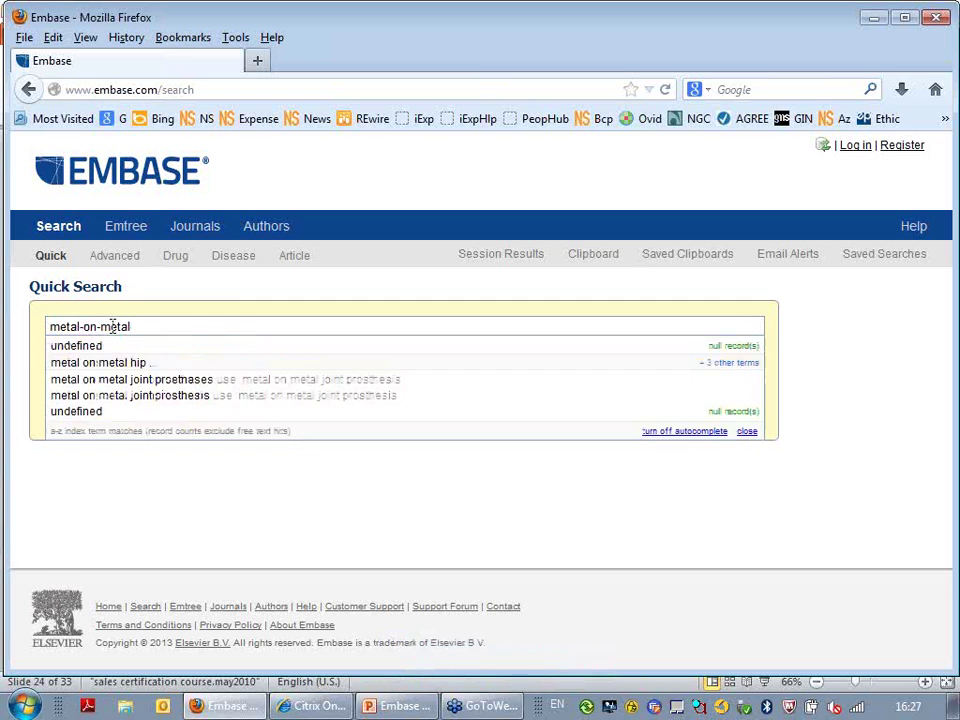
Turn off the extensive search option and run the quick search for metal-on-metal.
{"action": "left_click", "coordinate": [60, 490]}
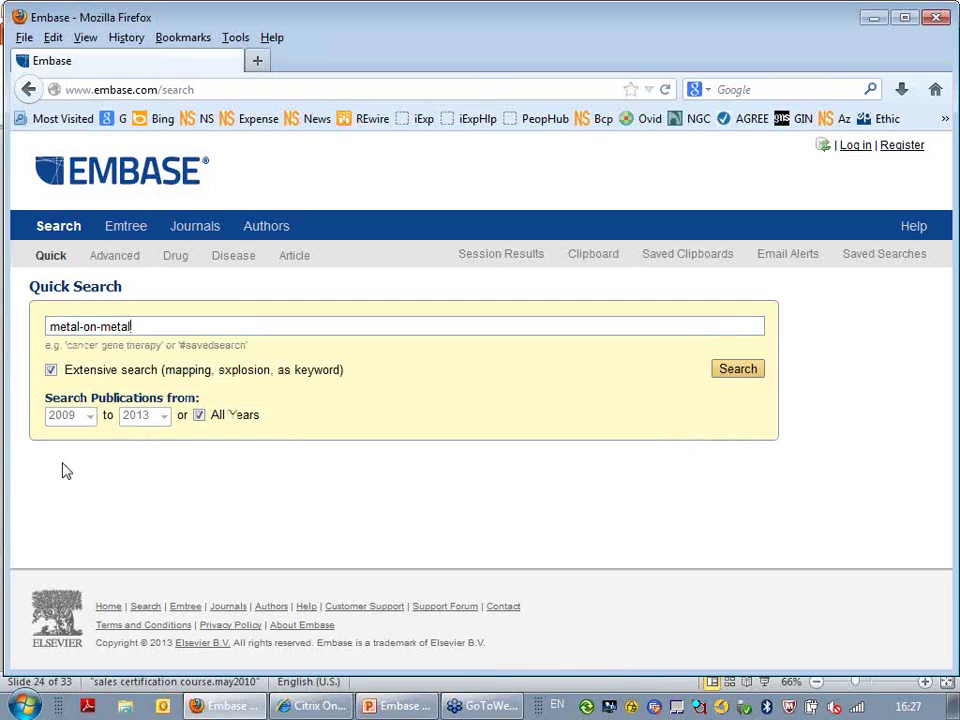
{"action": "left_click", "coordinate": [51, 371]}
{"action": "left_click", "coordinate": [725, 372]}
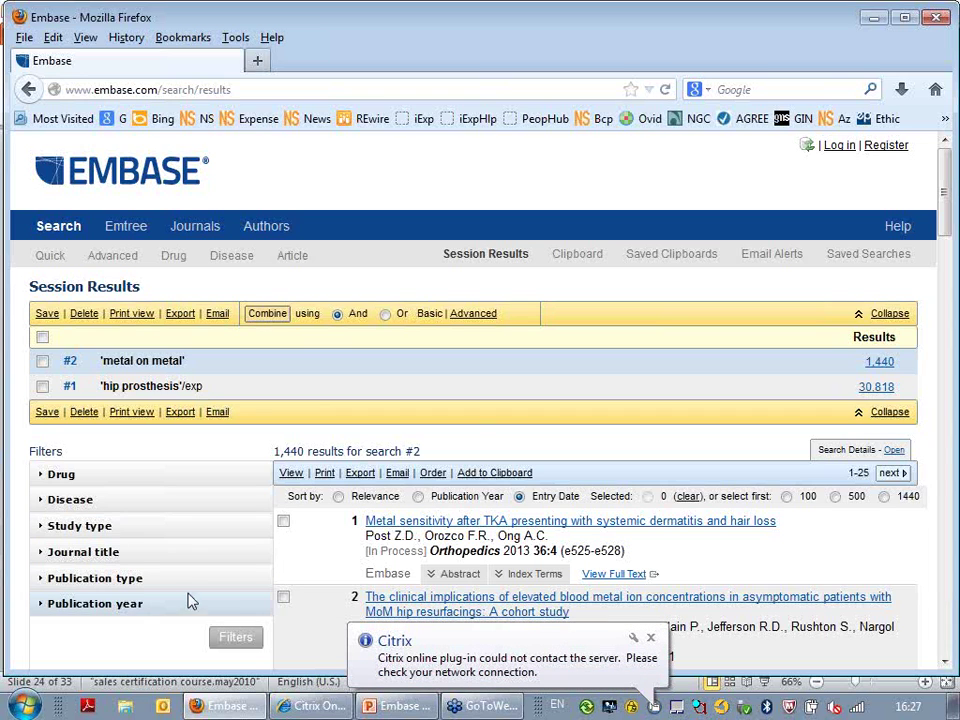
Combine the 'metal on metal' search (#2) and the 'hip prosthesis'/exp search (#1) using And.
{"action": "left_click", "coordinate": [42, 361]}
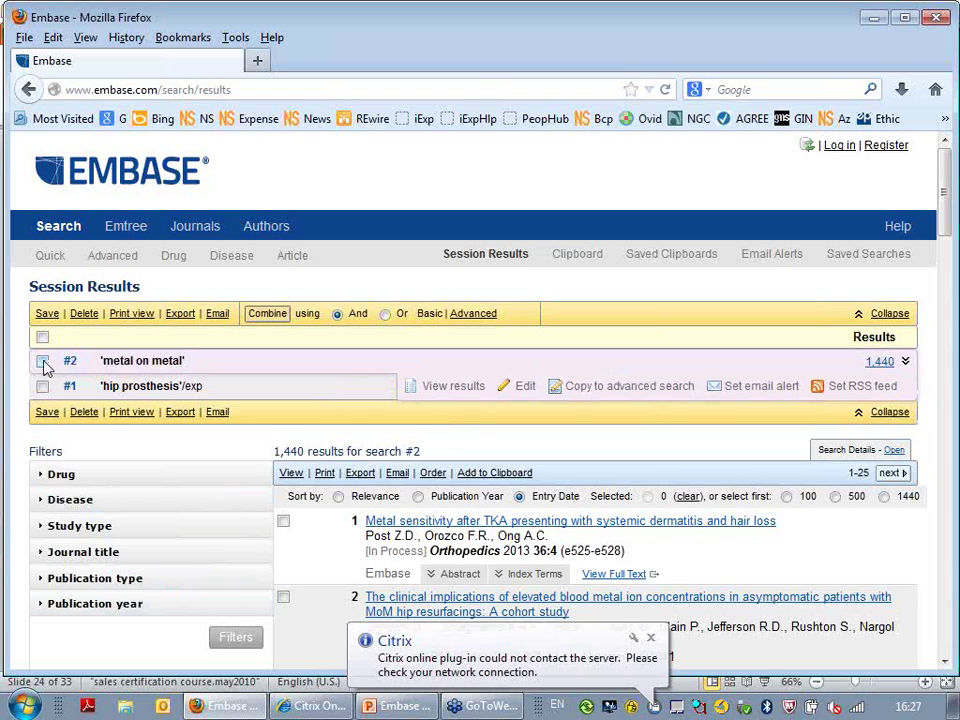
{"action": "left_click", "coordinate": [42, 386]}
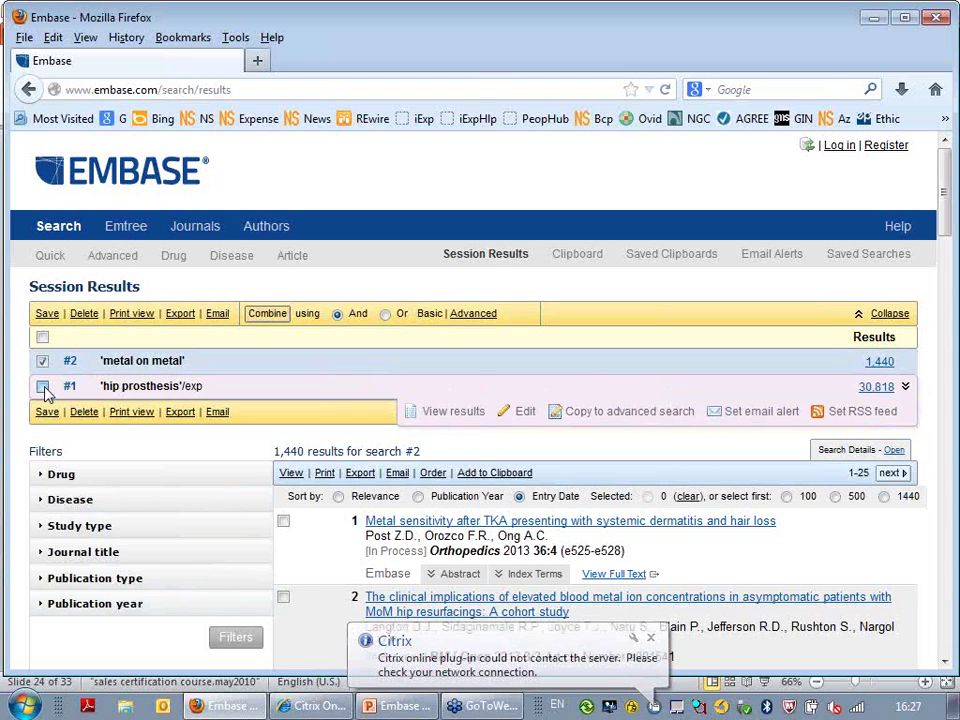
{"action": "left_click", "coordinate": [268, 317]}
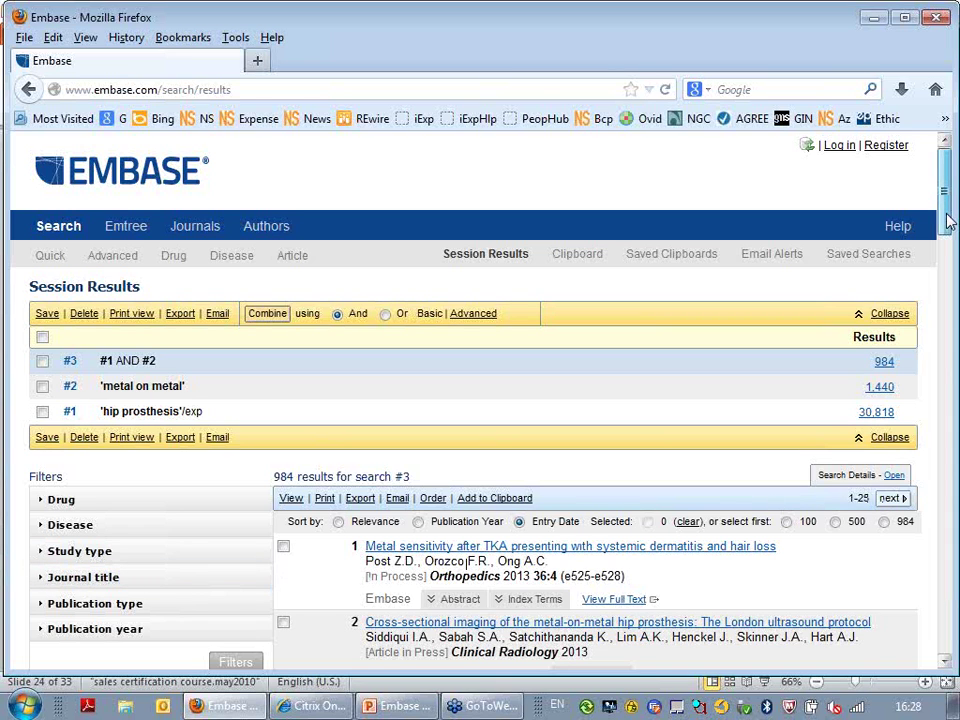
Filter the combined results (#3) by the study types comparative study and intermethod comparison.
{"action": "left_click_drag", "start_coordinate": [946, 217], "coordinate": [949, 242]}
{"action": "left_click", "coordinate": [44, 429]}
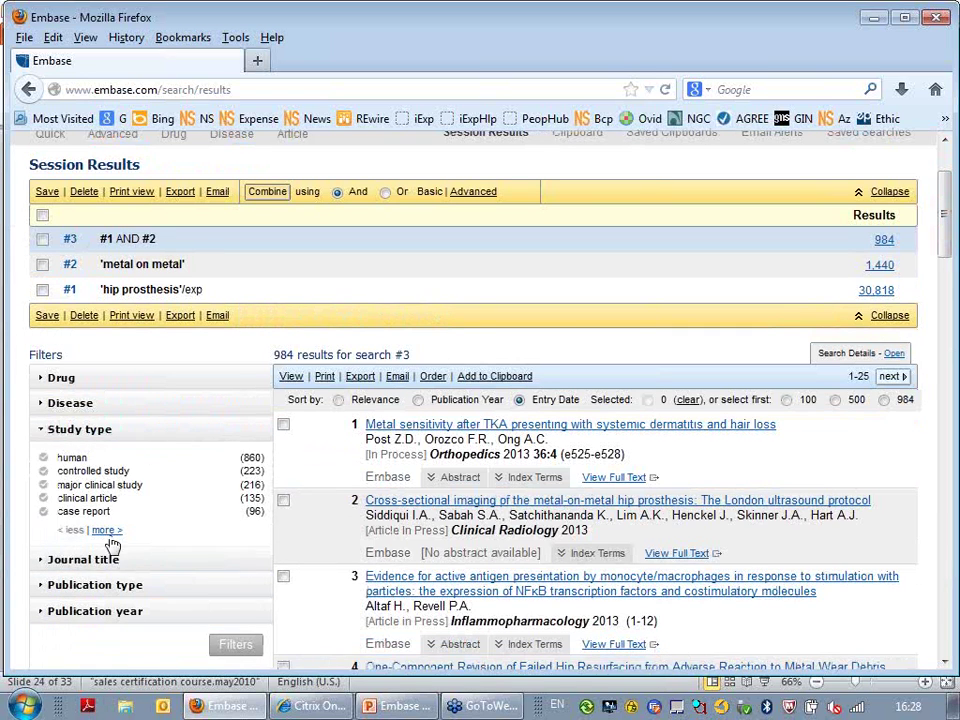
{"action": "left_click", "coordinate": [104, 530]}
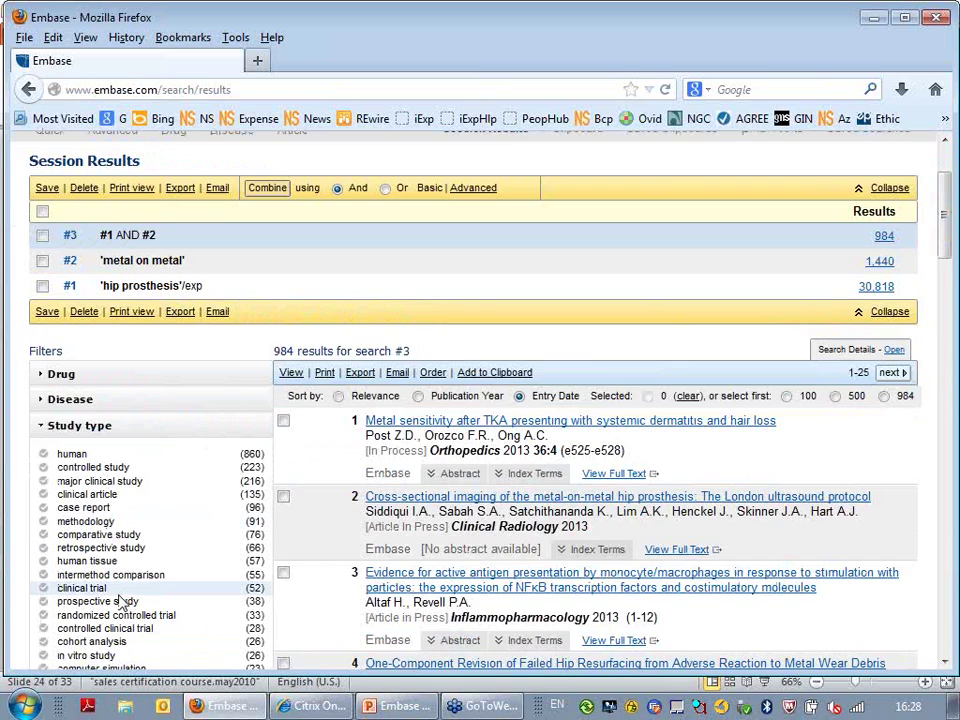
{"action": "scroll", "coordinate": [184, 601], "scroll_direction": "down", "scroll_amount": 2}
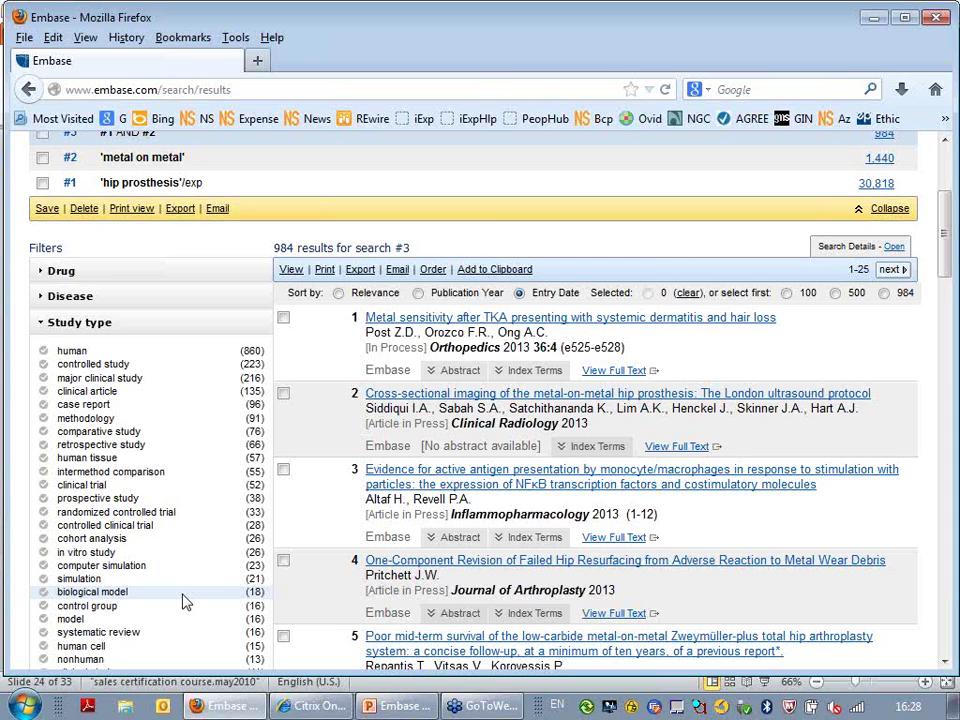
{"action": "scroll", "coordinate": [184, 601], "scroll_direction": "down", "scroll_amount": 2}
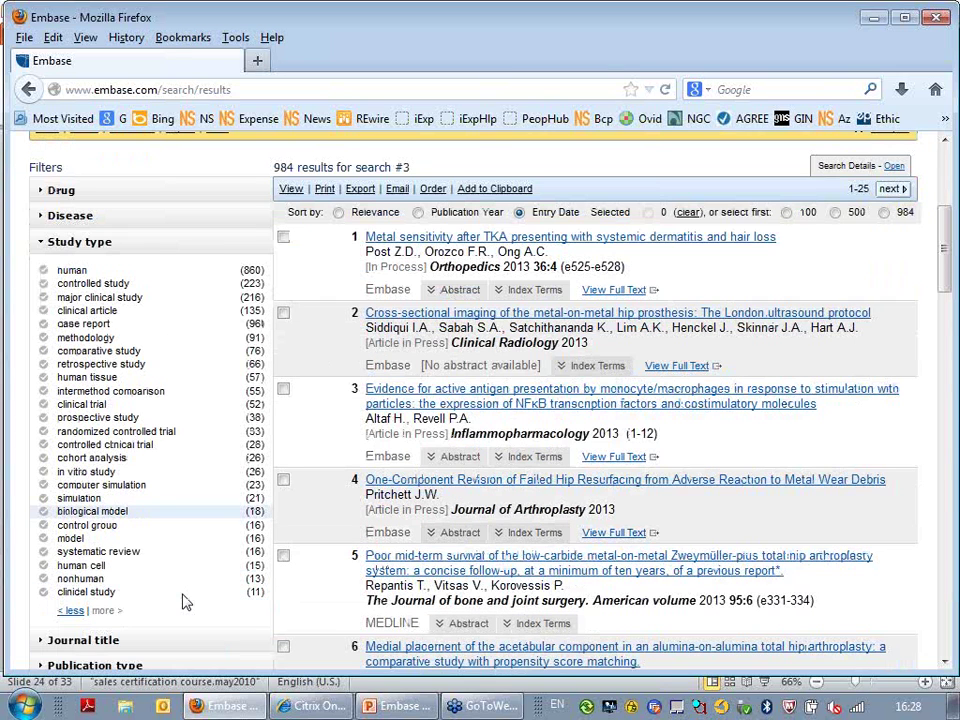
{"action": "left_click", "coordinate": [98, 351]}
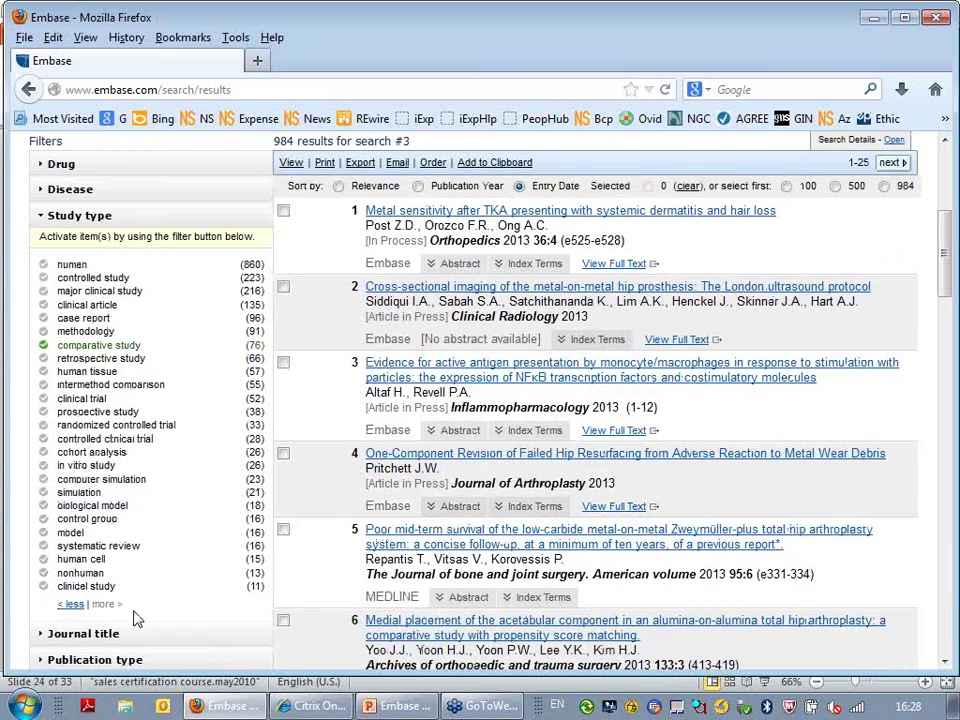
{"action": "left_click", "coordinate": [110, 391]}
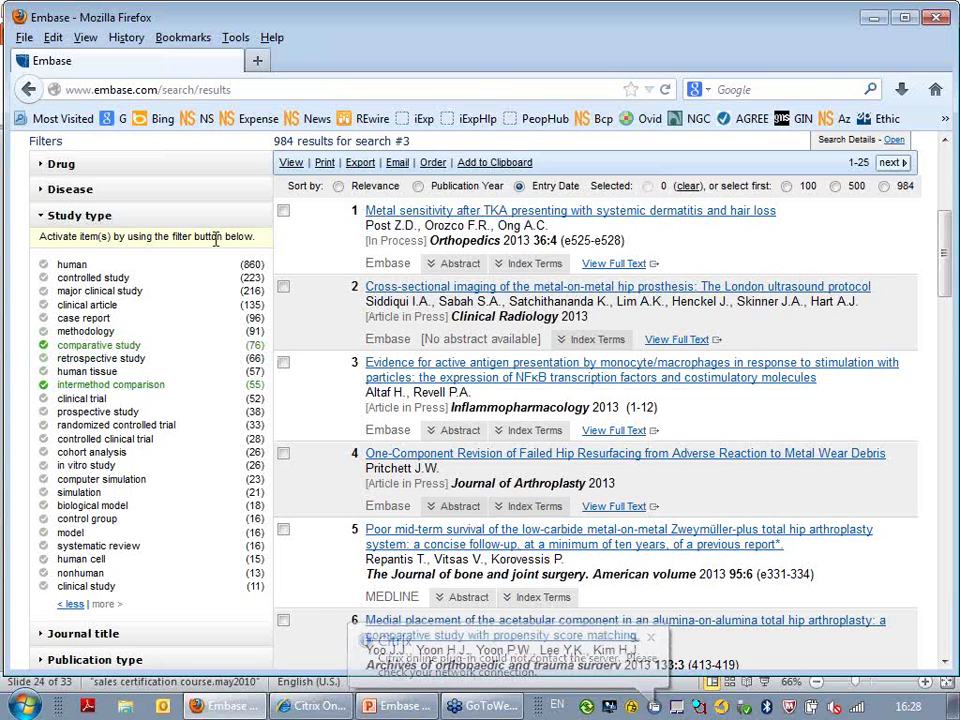
{"action": "scroll", "coordinate": [228, 327], "scroll_direction": "up", "scroll_amount": 2}
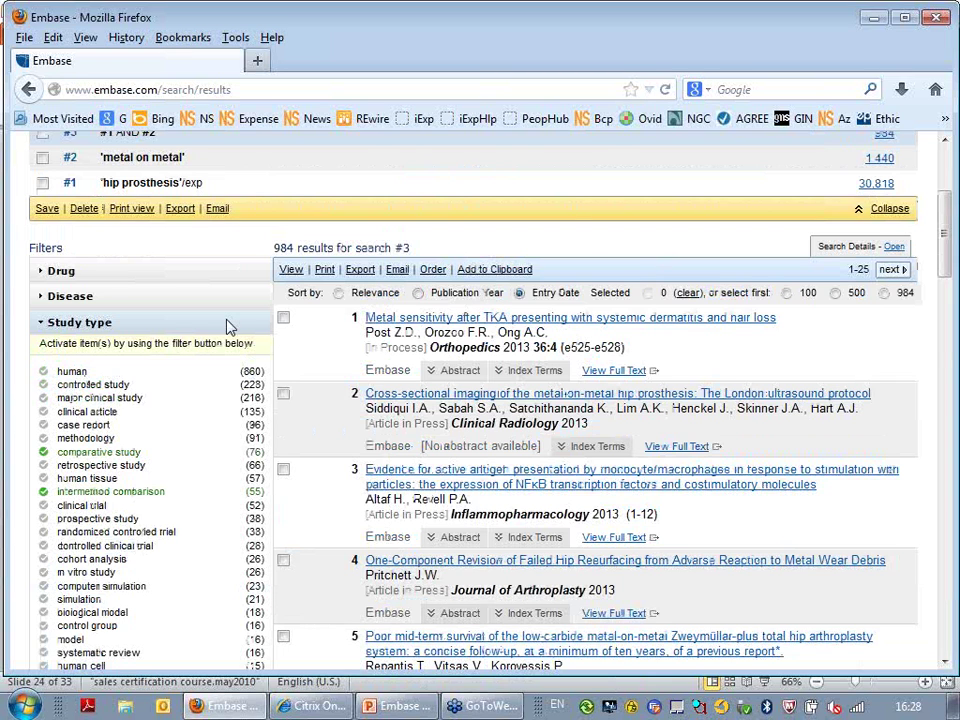
{"action": "scroll", "coordinate": [228, 327], "scroll_direction": "down", "scroll_amount": 5}
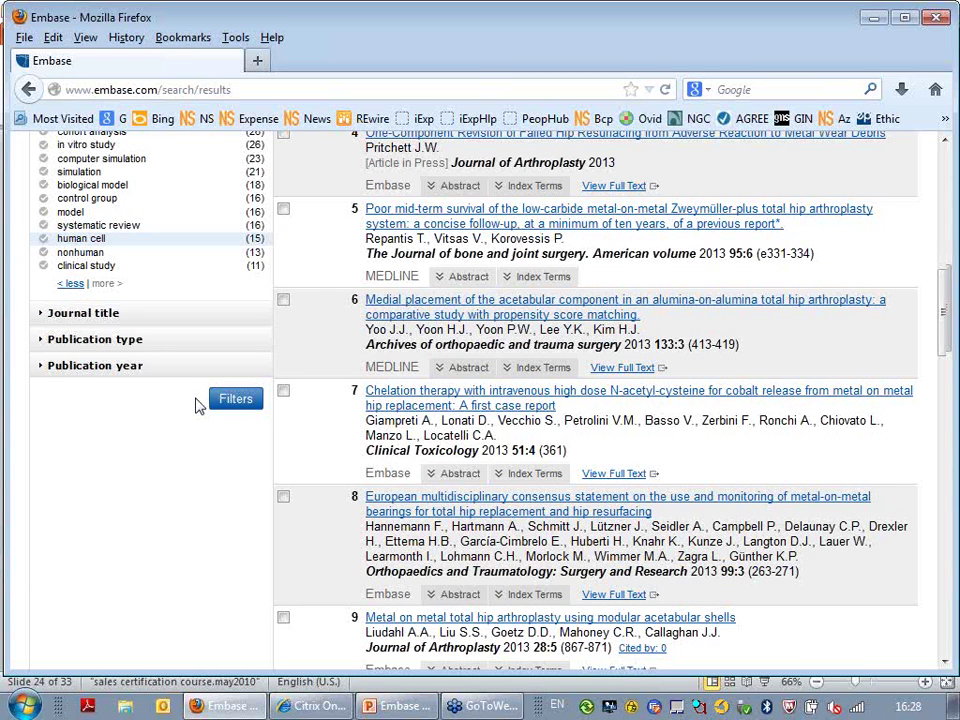
{"action": "left_click", "coordinate": [212, 400]}
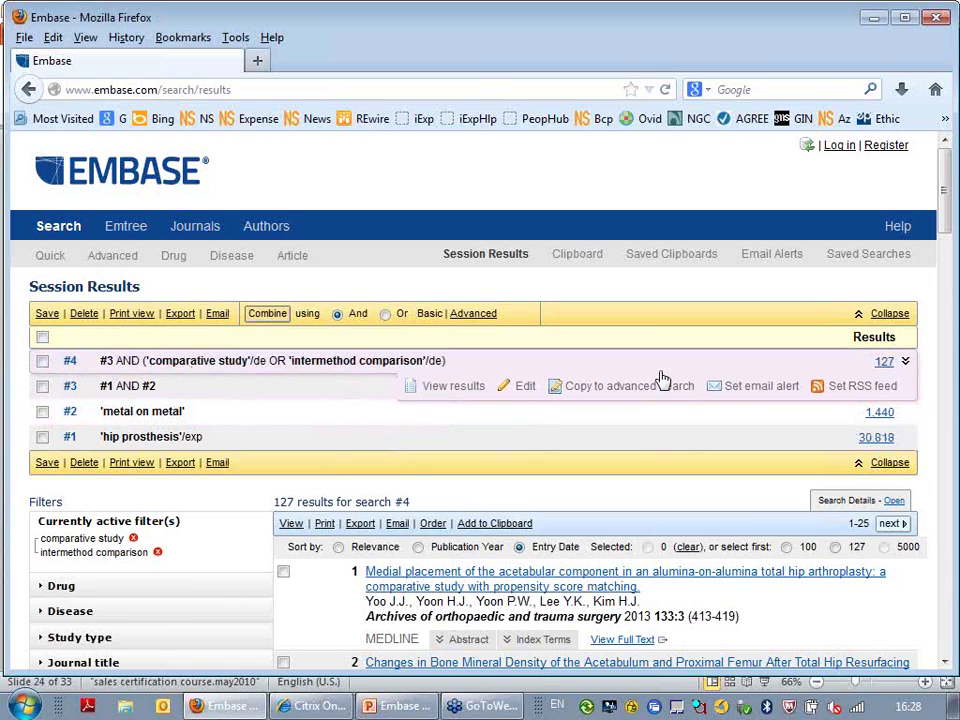
Copy search #4 to advanced search, replace its bracketed study-type terms with compar*, and run #3 AND compar*.
{"action": "left_click", "coordinate": [648, 390]}
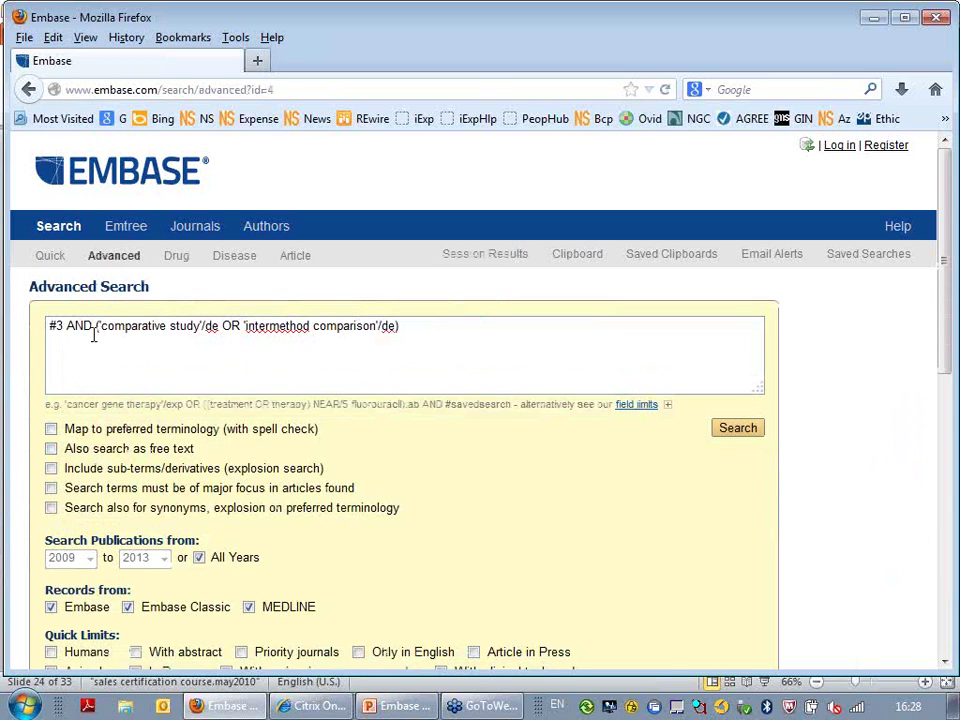
{"action": "left_click_drag", "start_coordinate": [96, 326], "coordinate": [514, 326]}
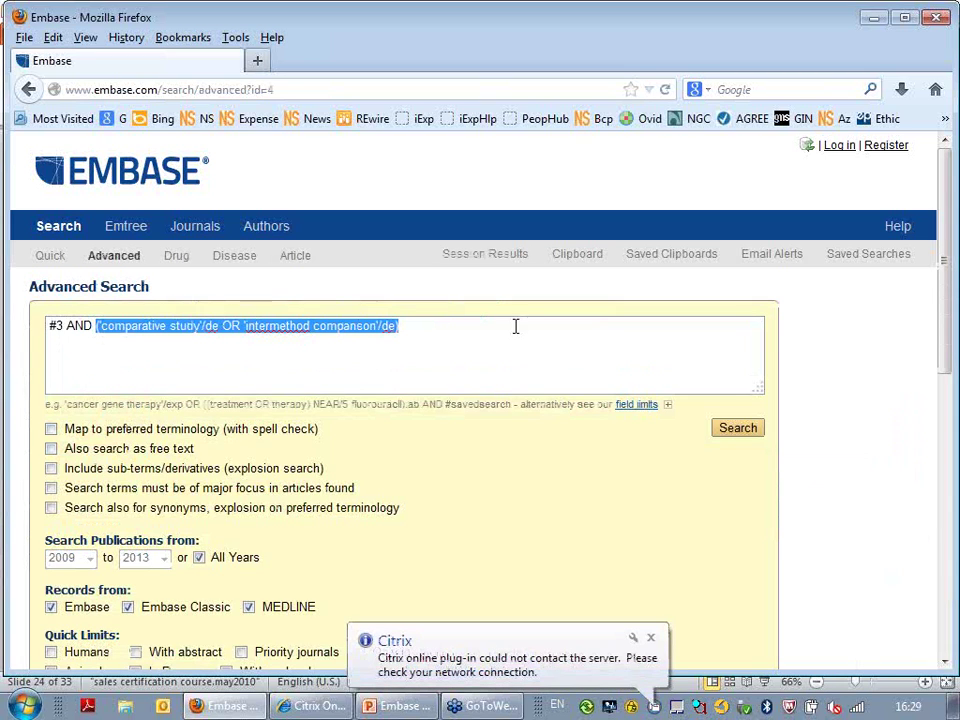
{"action": "type", "text": "compa"}
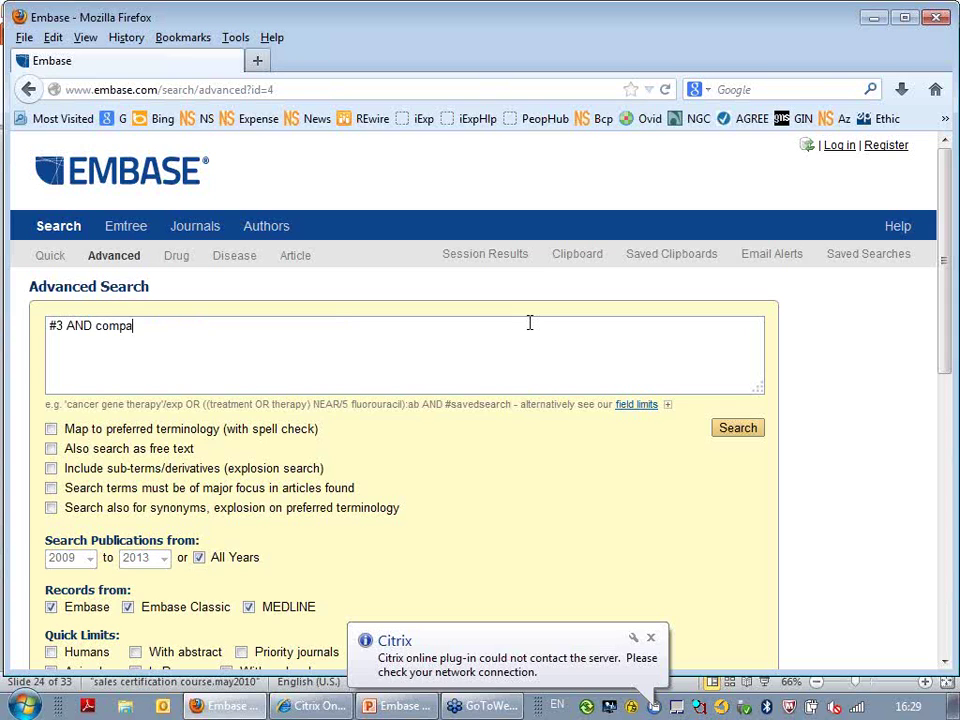
{"action": "type", "text": "r*"}
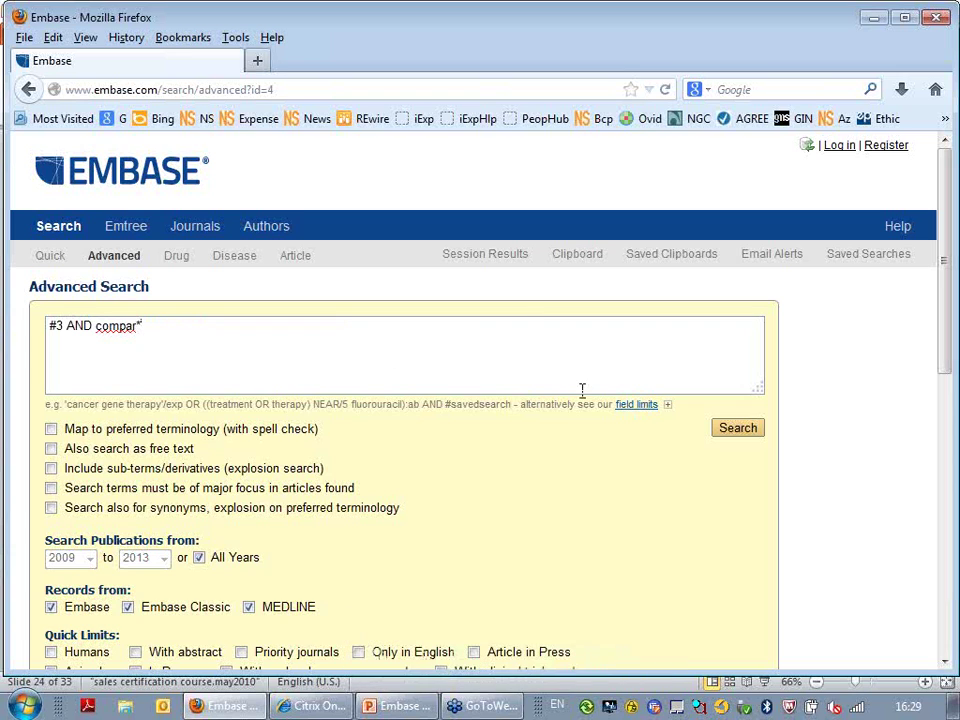
{"action": "left_click", "coordinate": [738, 428]}
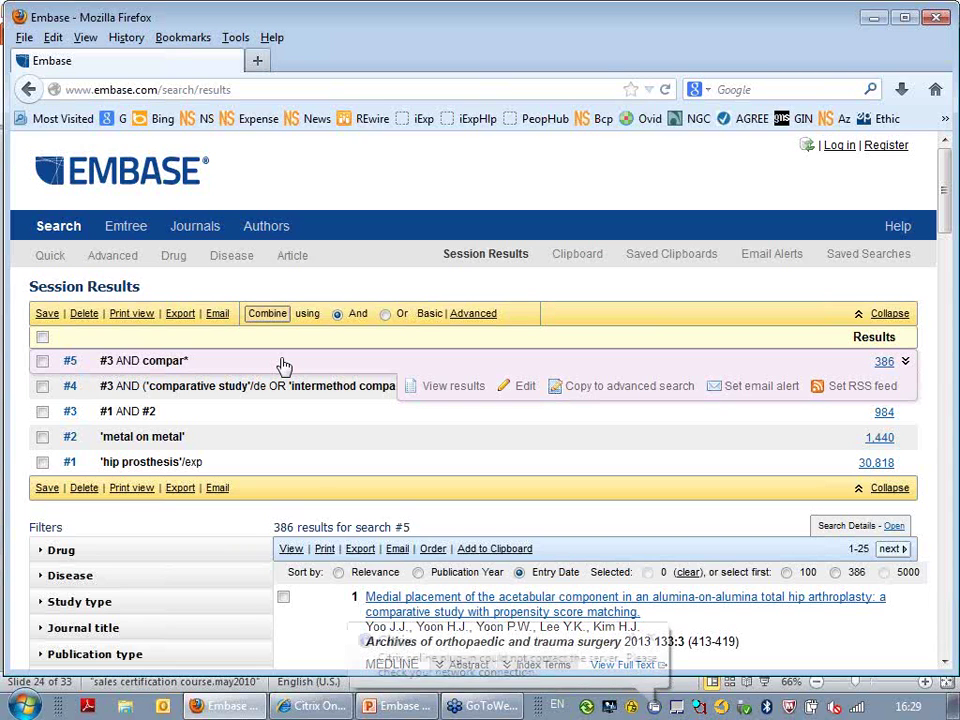
Copy search #5 to advanced search, restrict compar* to title and abstract with :ti,ab, and run it.
{"action": "left_click", "coordinate": [640, 390]}
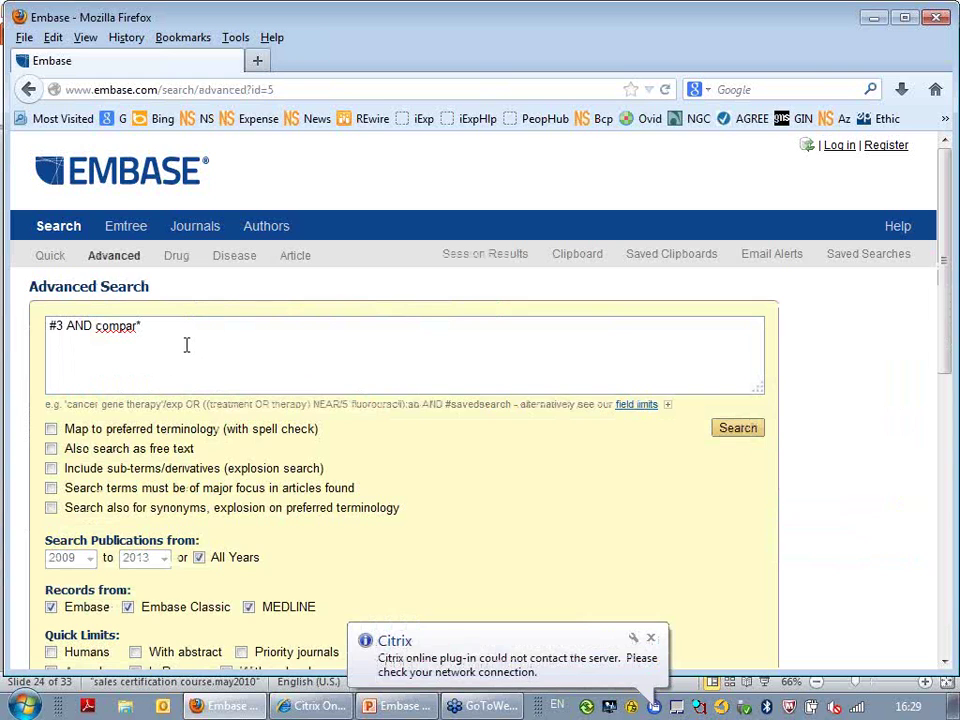
{"action": "left_click", "coordinate": [326, 324]}
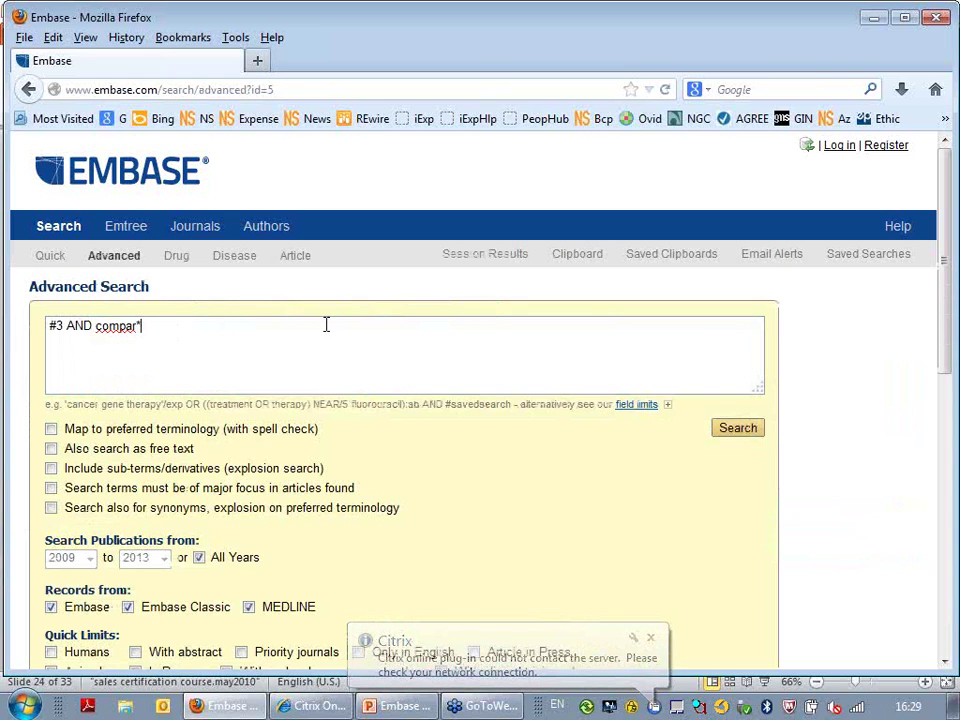
{"action": "type", "text": ":ti,ab"}
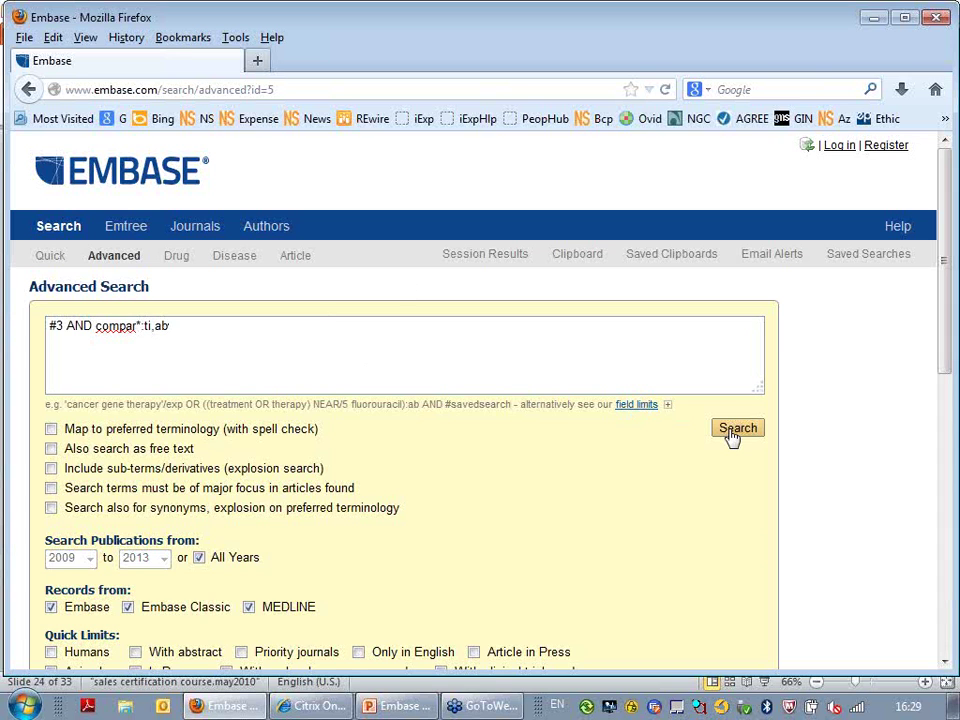
{"action": "left_click", "coordinate": [733, 432]}
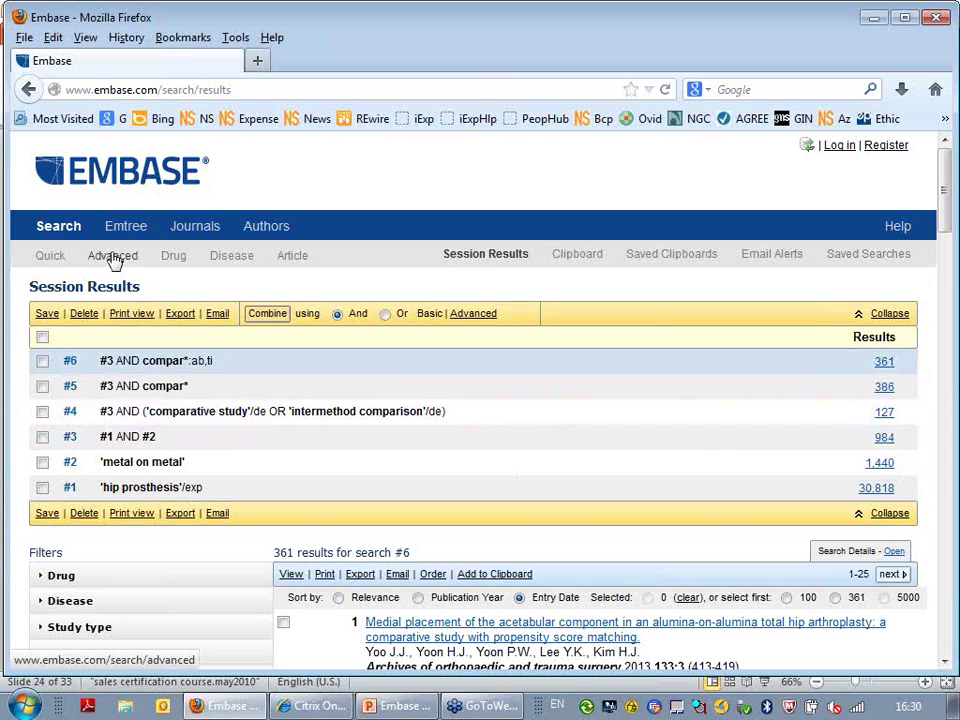
Run an extensive quick search for the suggested term 'treatment outcome' across all years.
{"action": "left_click", "coordinate": [52, 259]}
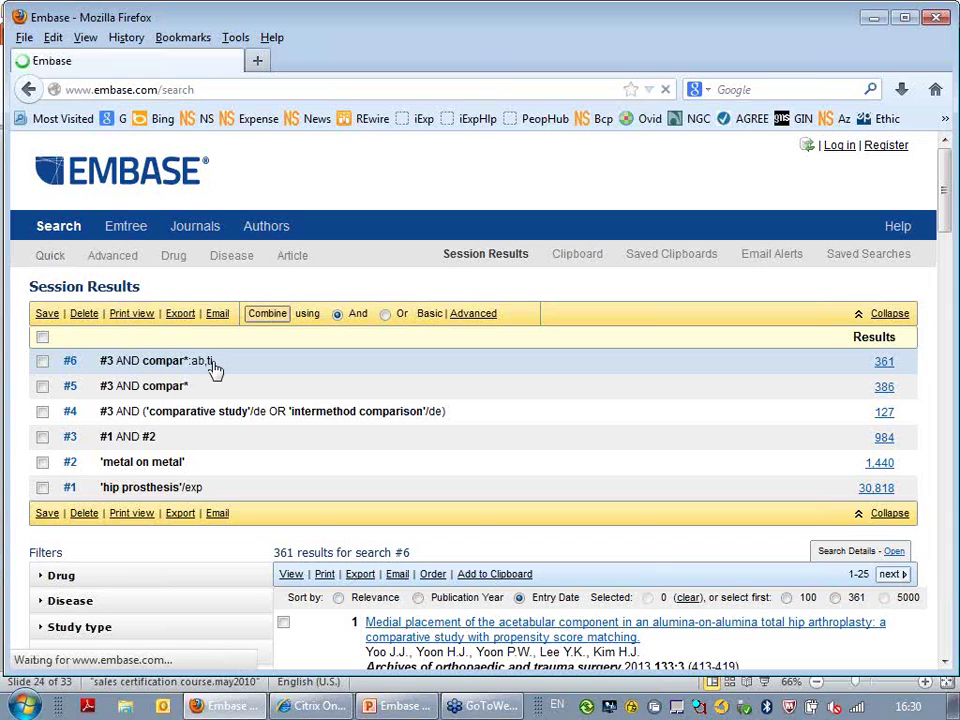
{"action": "type", "text": "trea"}
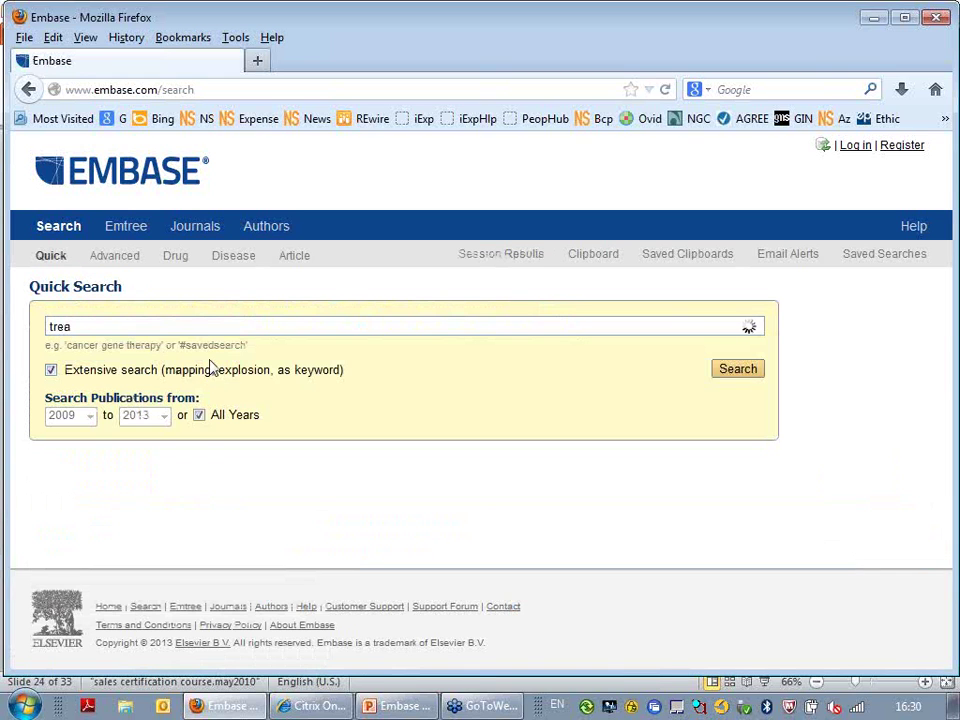
{"action": "type", "text": "tme"}
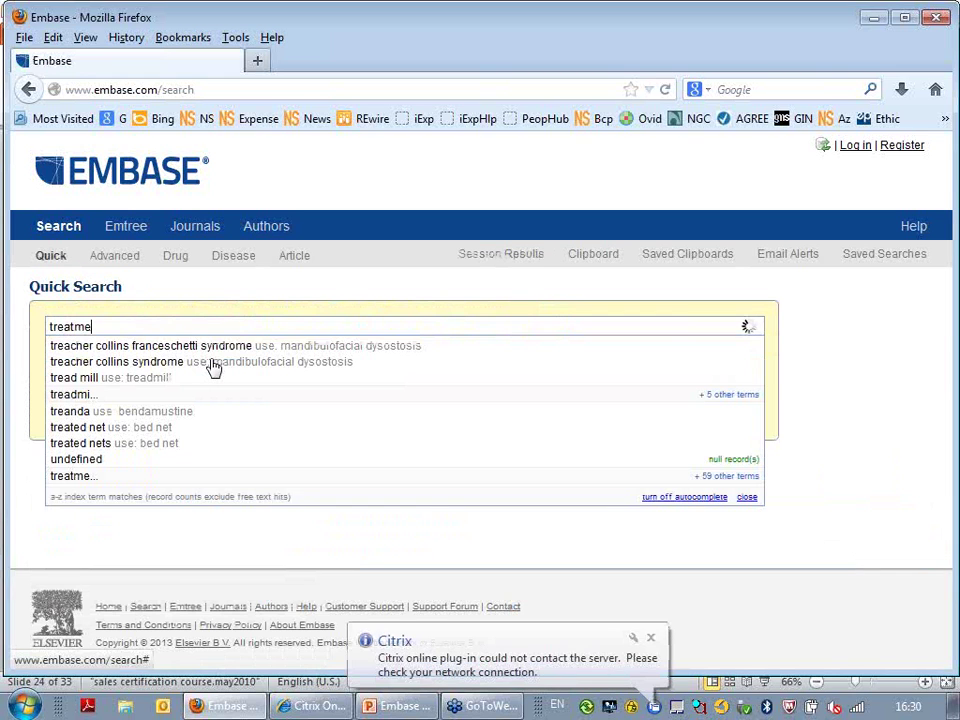
{"action": "type", "text": "me"}
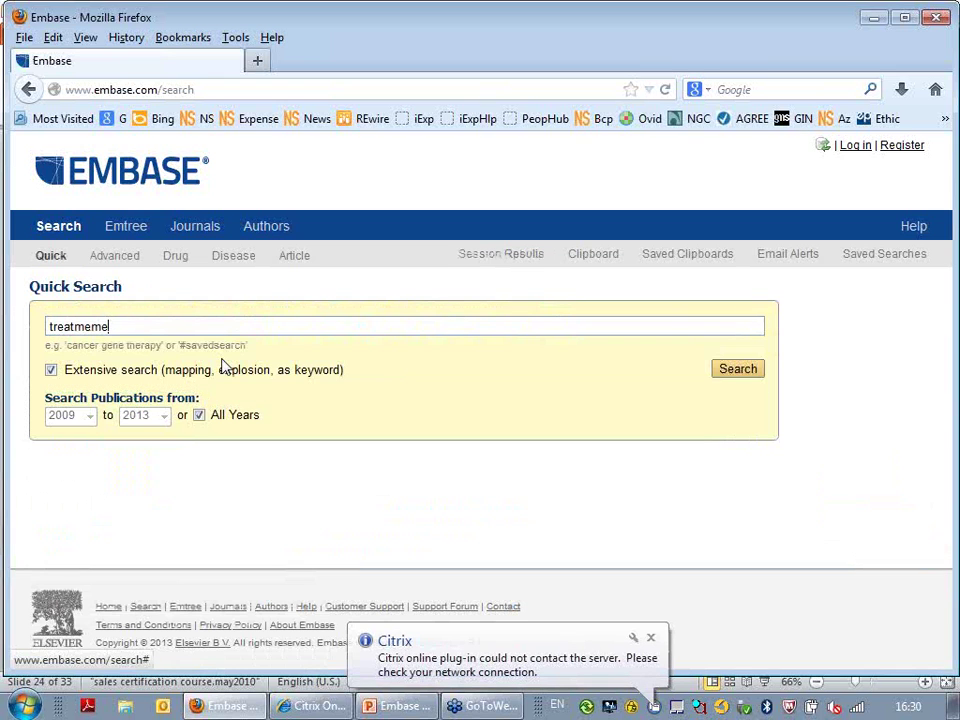
{"action": "key", "text": "BackSpace"}
{"action": "key", "text": "BackSpace"}
{"action": "type", "text": "nt o"}
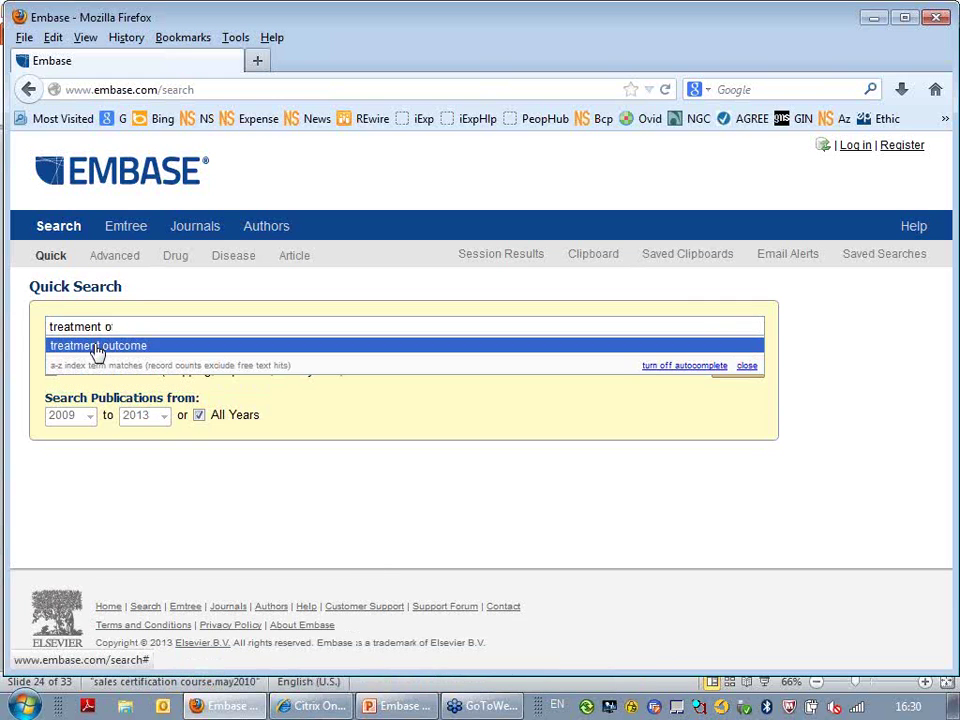
{"action": "left_click", "coordinate": [96, 347]}
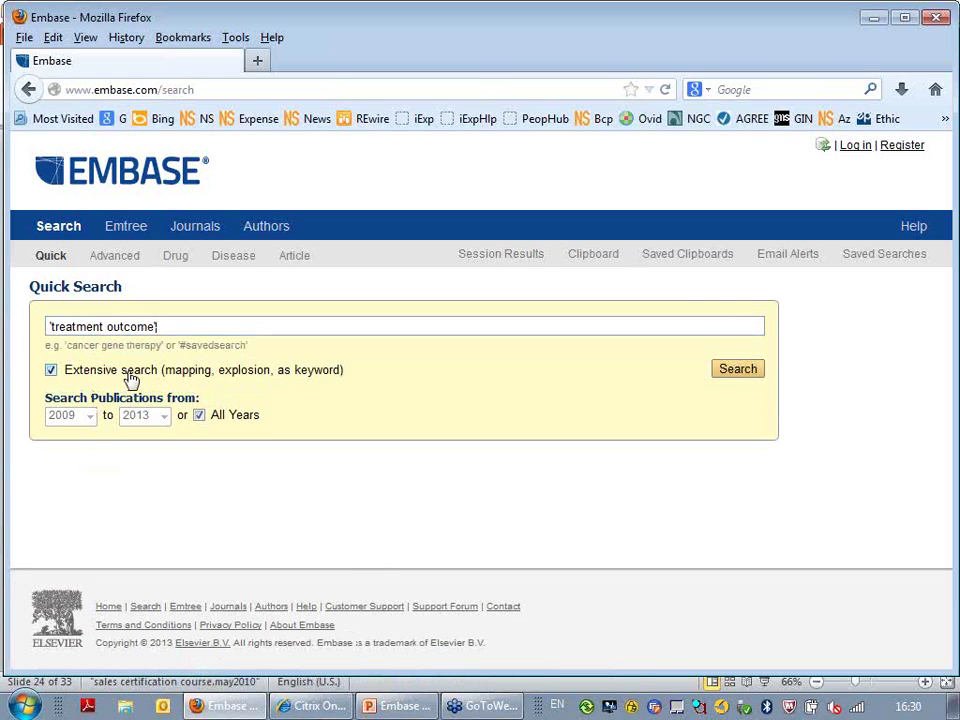
{"action": "left_click", "coordinate": [740, 372]}
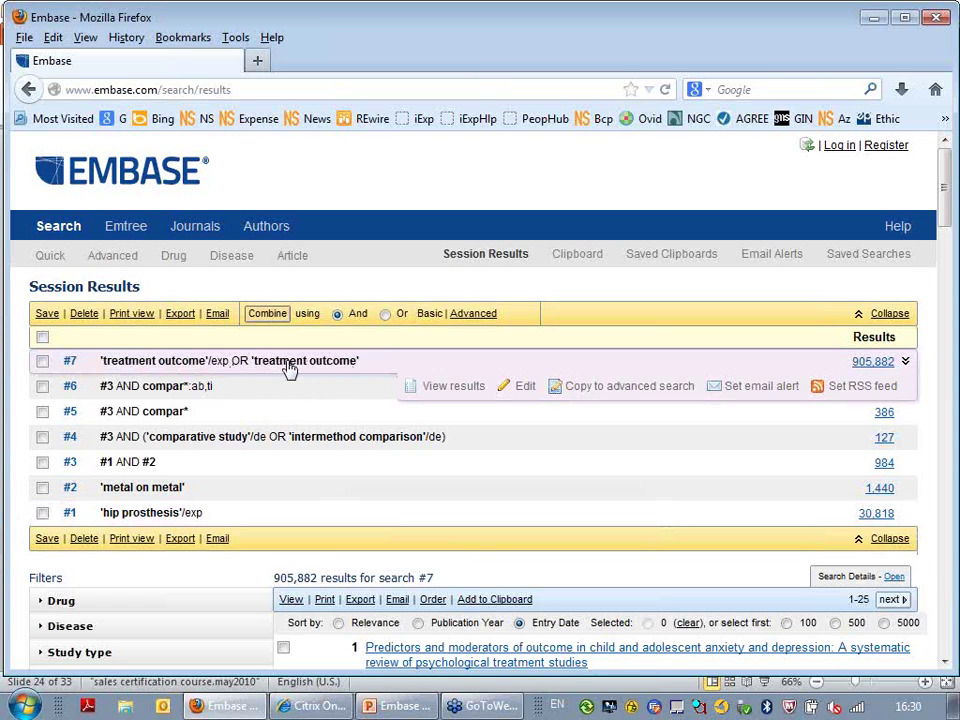
Combine the treatment outcome search (#7) with #3 AND compar* (#5) using And, and view the resulting records.
{"action": "left_click", "coordinate": [42, 362]}
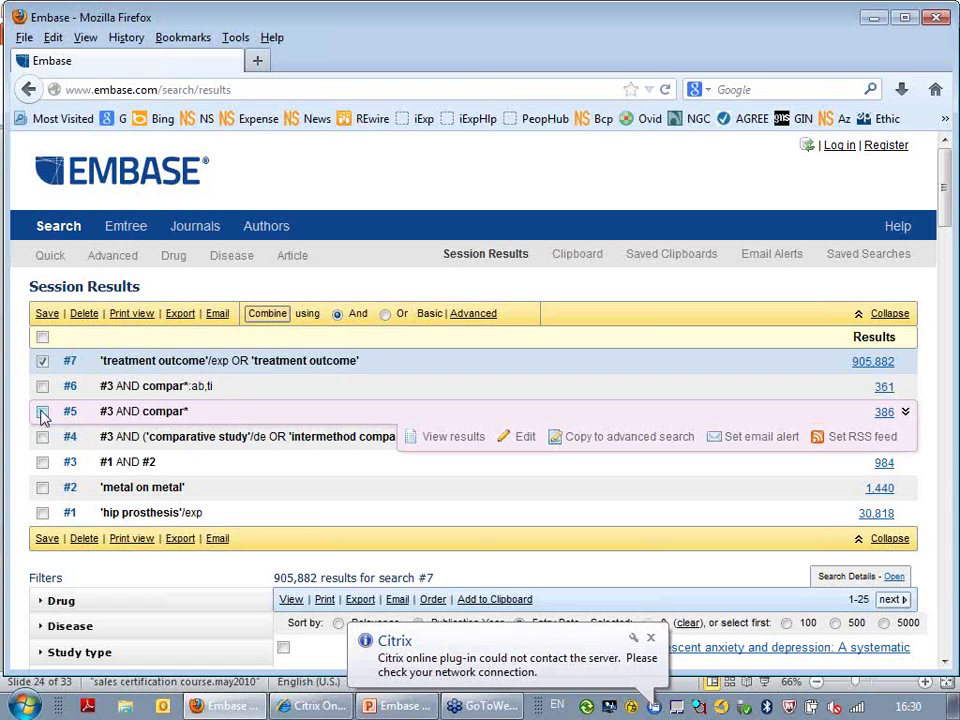
{"action": "left_click", "coordinate": [42, 412]}
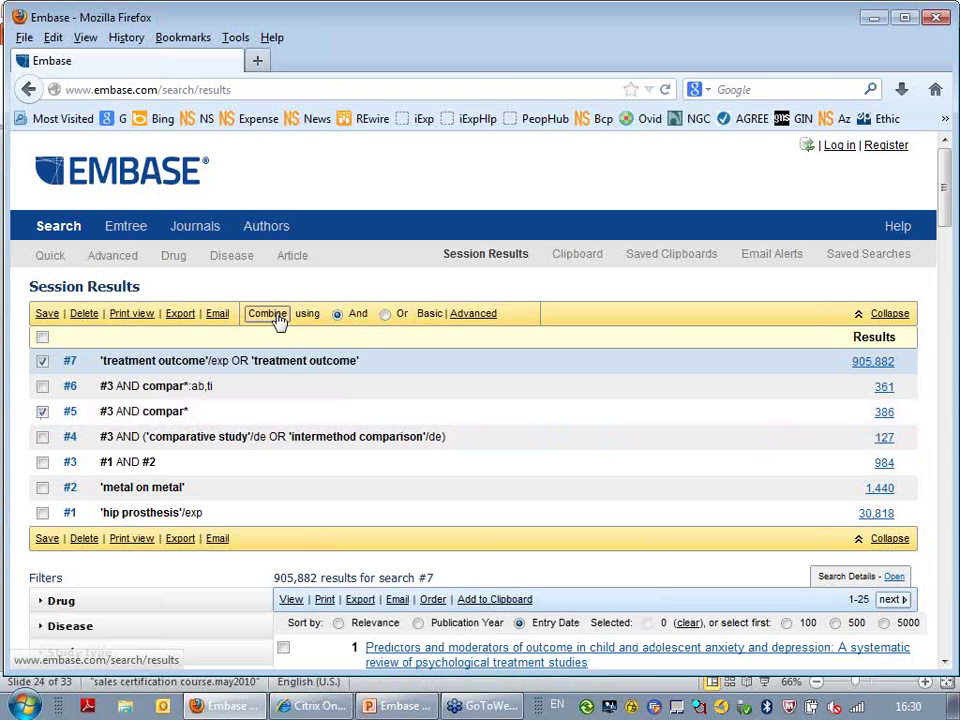
{"action": "left_click", "coordinate": [316, 368]}
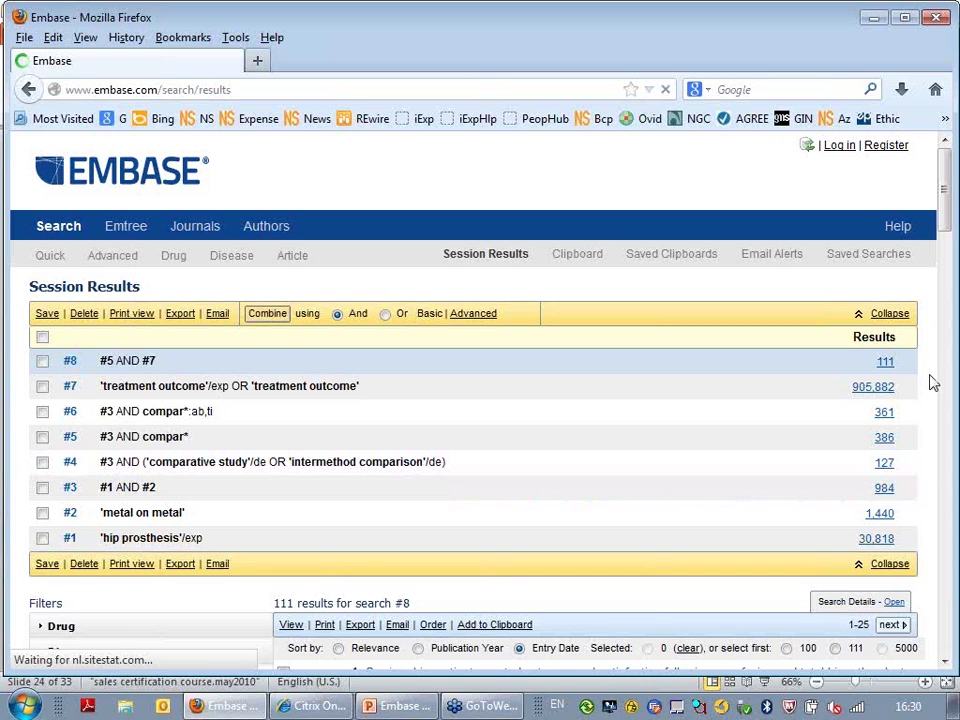
{"action": "scroll", "coordinate": [930, 383], "scroll_direction": "down", "scroll_amount": 4}
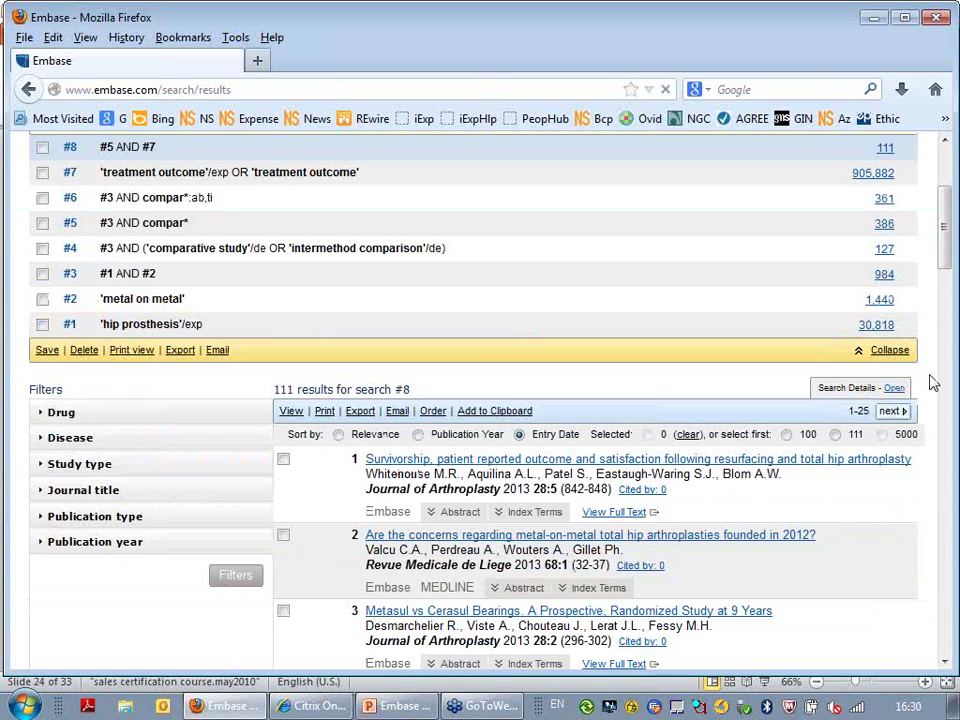
{"action": "scroll", "coordinate": [930, 383], "scroll_direction": "down", "scroll_amount": 2}
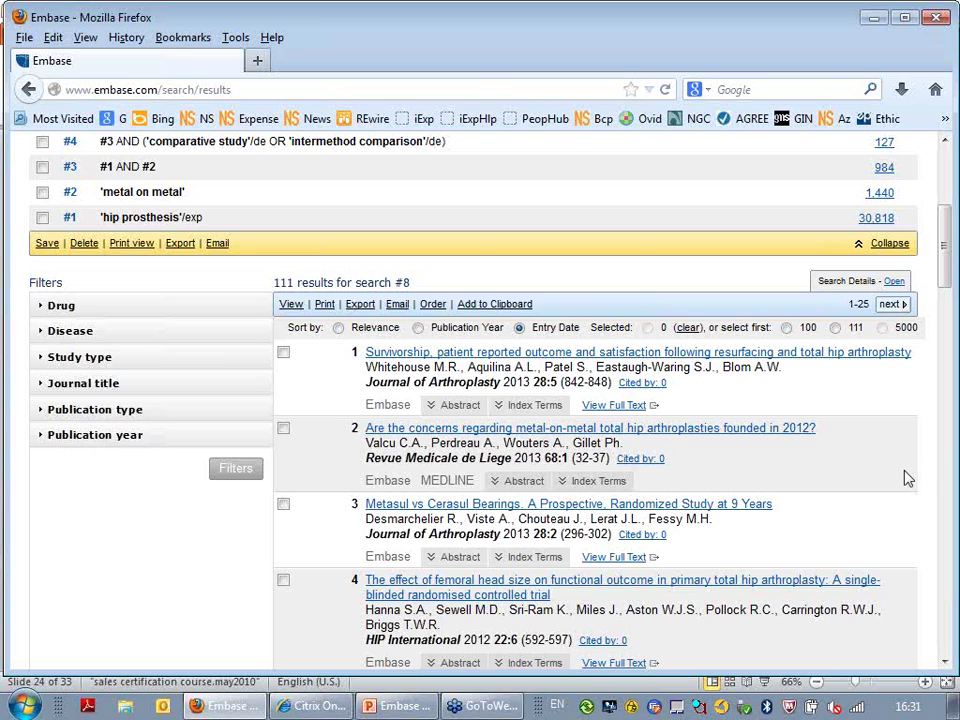
Expand the complete Study type filter list for search #8 and review its levels of evidence.
{"action": "left_click", "coordinate": [66, 368]}
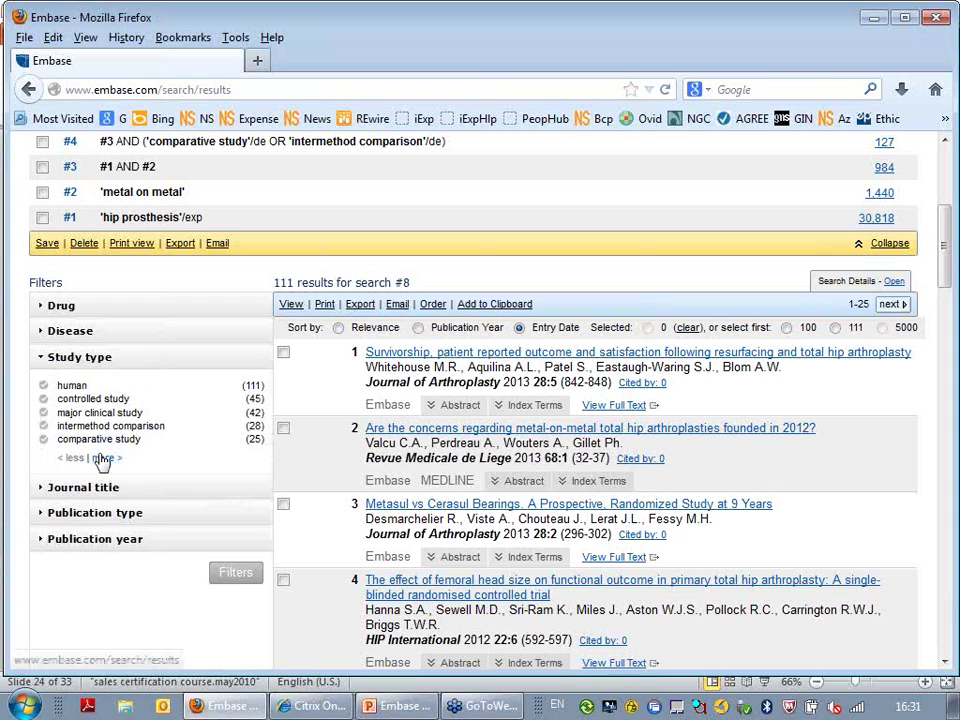
{"action": "left_click", "coordinate": [103, 458]}
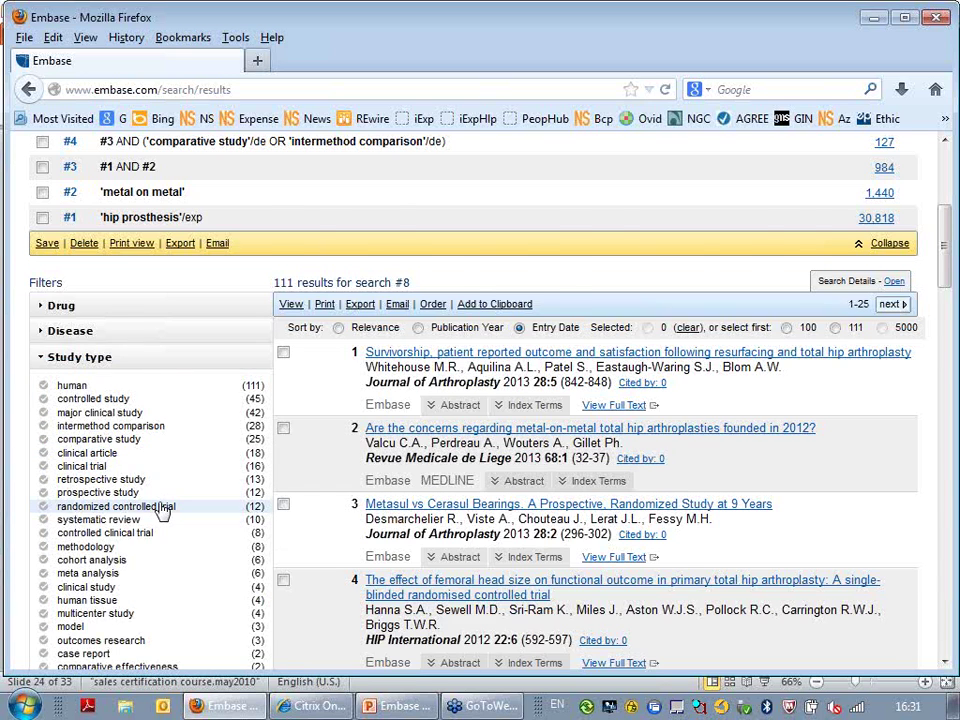
{"action": "scroll", "coordinate": [163, 510], "scroll_direction": "down", "scroll_amount": 2}
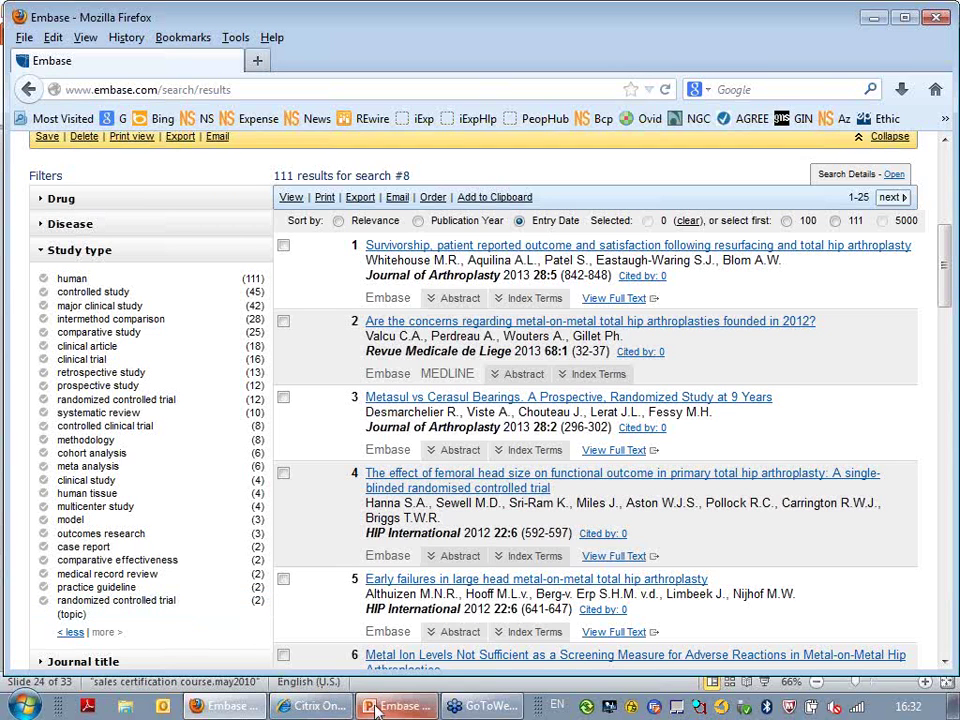
Switch to the PowerPoint webinar presentation, start the slide show from slide 24 and advance through the case studies to the EBM summary.
{"action": "mouse_move", "coordinate": [379, 709]}
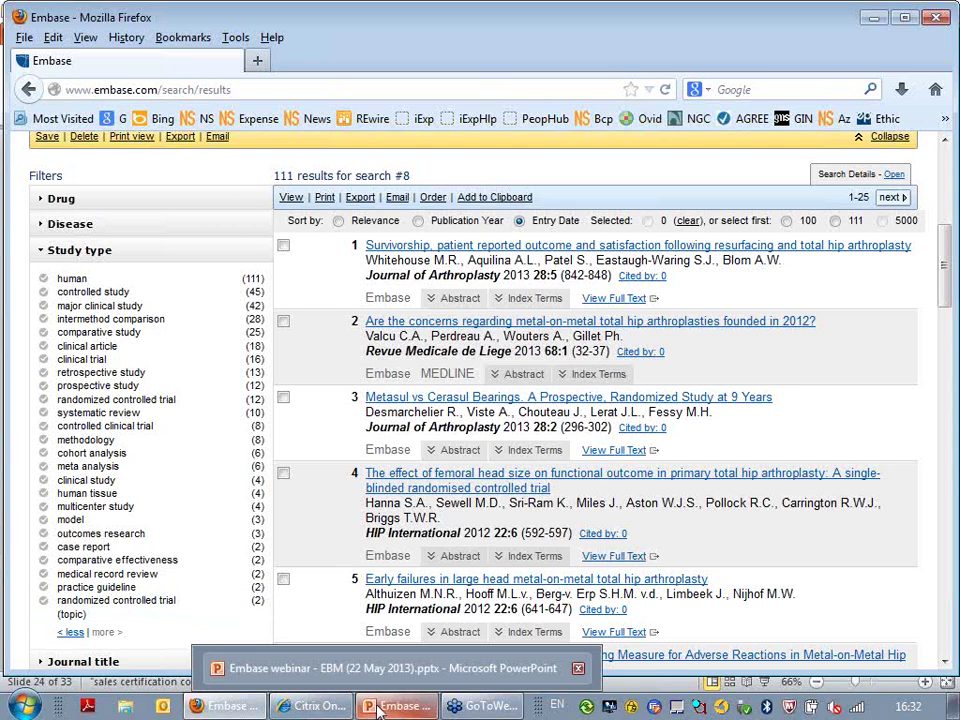
{"action": "left_click", "coordinate": [379, 709]}
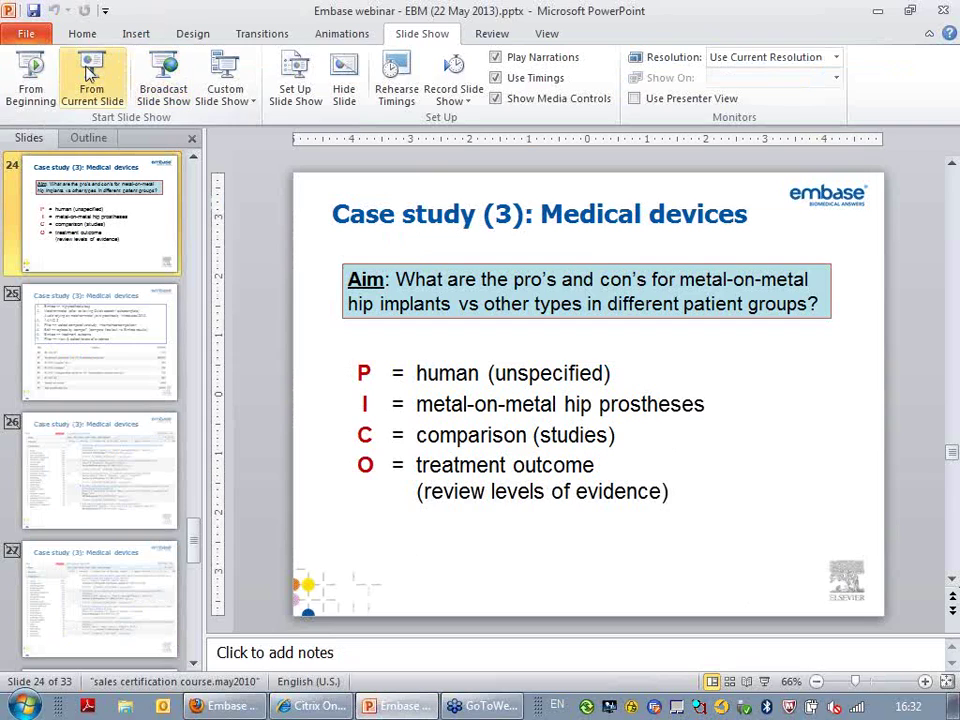
{"action": "left_click", "coordinate": [91, 72]}
{"action": "left_click", "coordinate": [177, 463]}
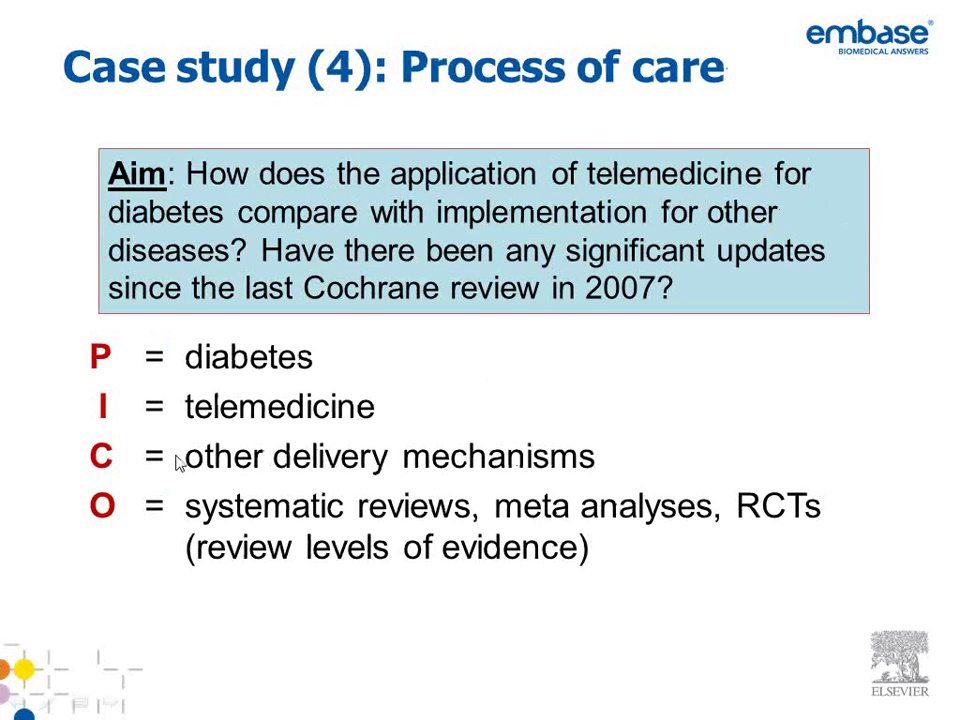
{"action": "left_click", "coordinate": [177, 463]}
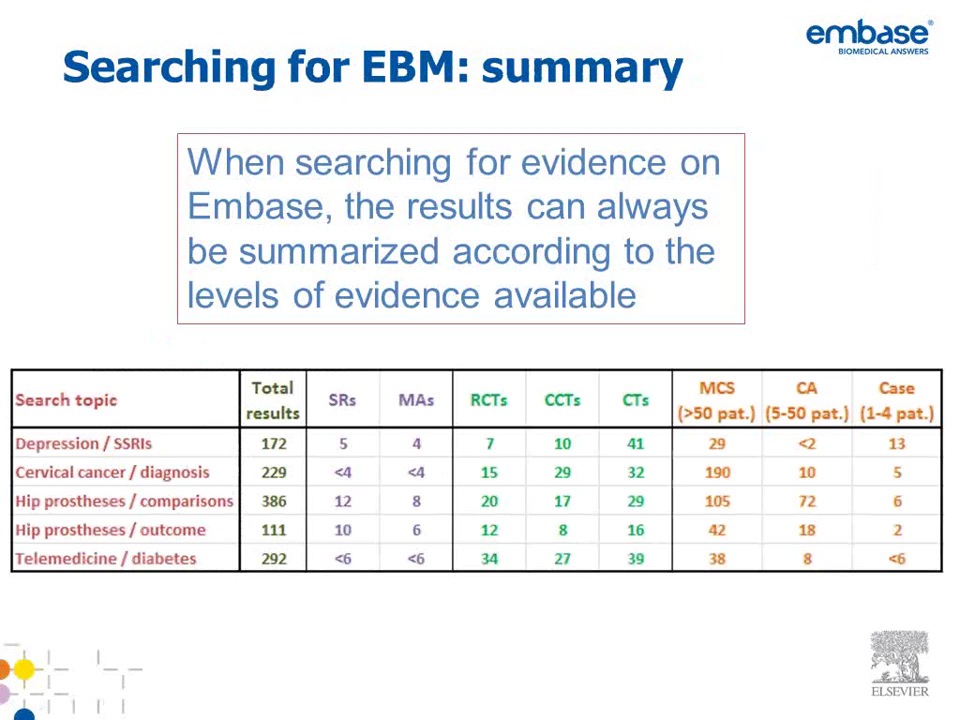
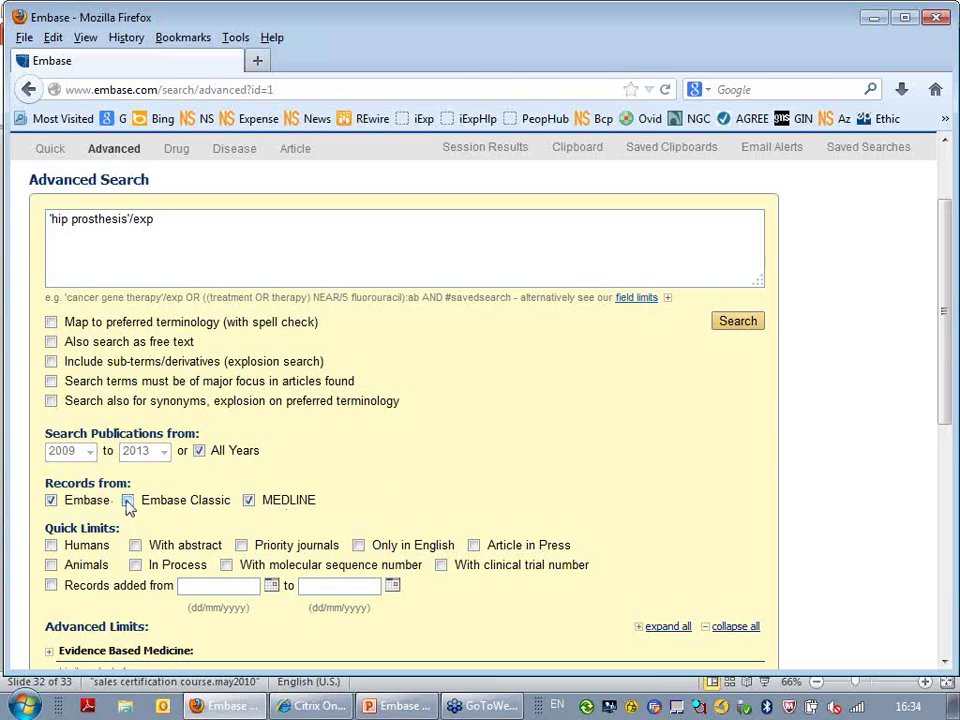
Run the advanced search 'hip prosthesis'/exp restricted to MEDLINE records only, and look through the resulting records.
{"action": "left_click", "coordinate": [52, 501]}
{"action": "left_click", "coordinate": [745, 321]}
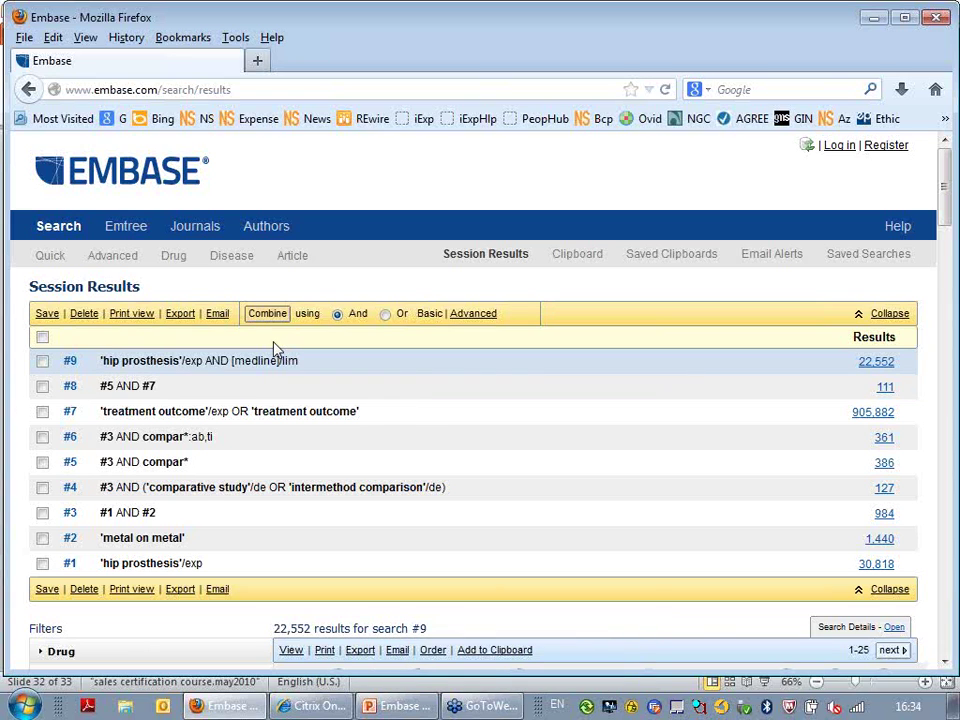
{"action": "mouse_move", "coordinate": [529, 426]}
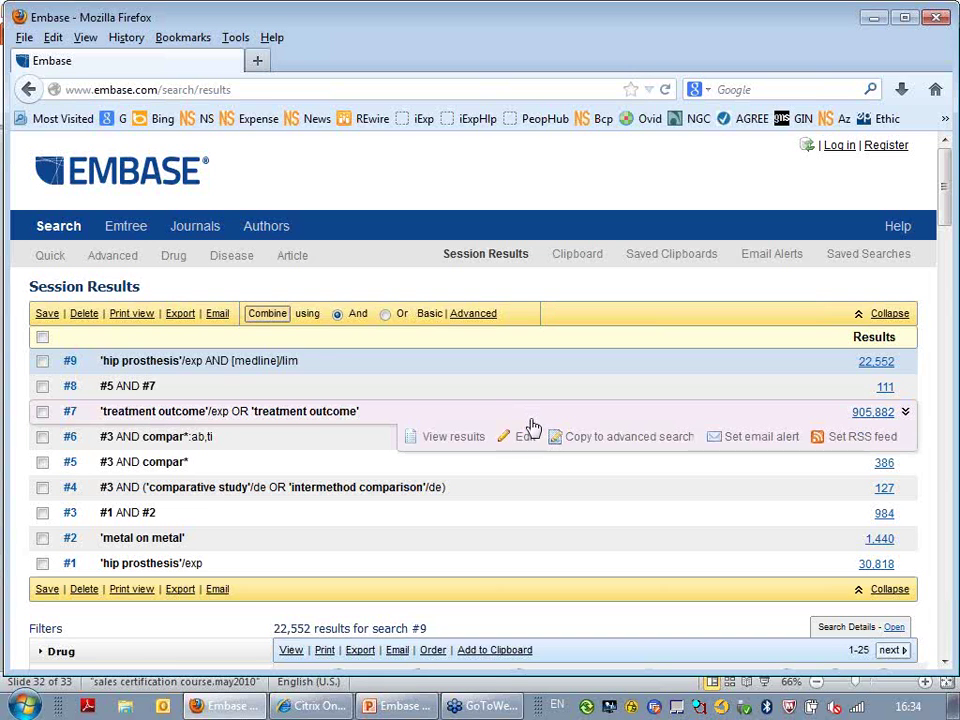
{"action": "scroll", "coordinate": [532, 427], "scroll_direction": "down", "scroll_amount": 1}
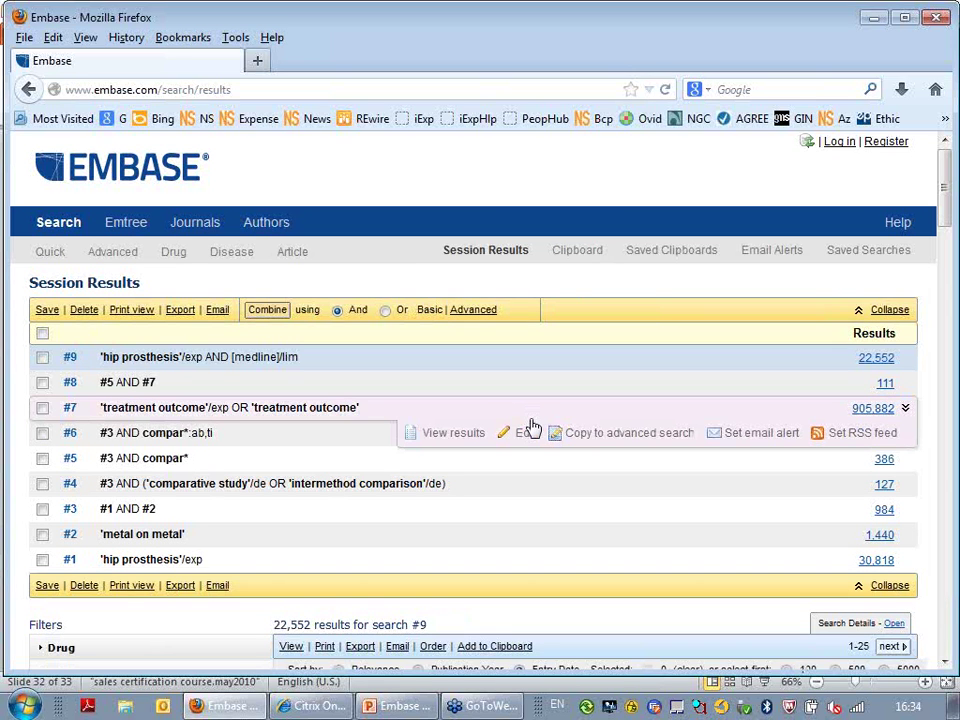
{"action": "scroll", "coordinate": [532, 427], "scroll_direction": "down", "scroll_amount": 4}
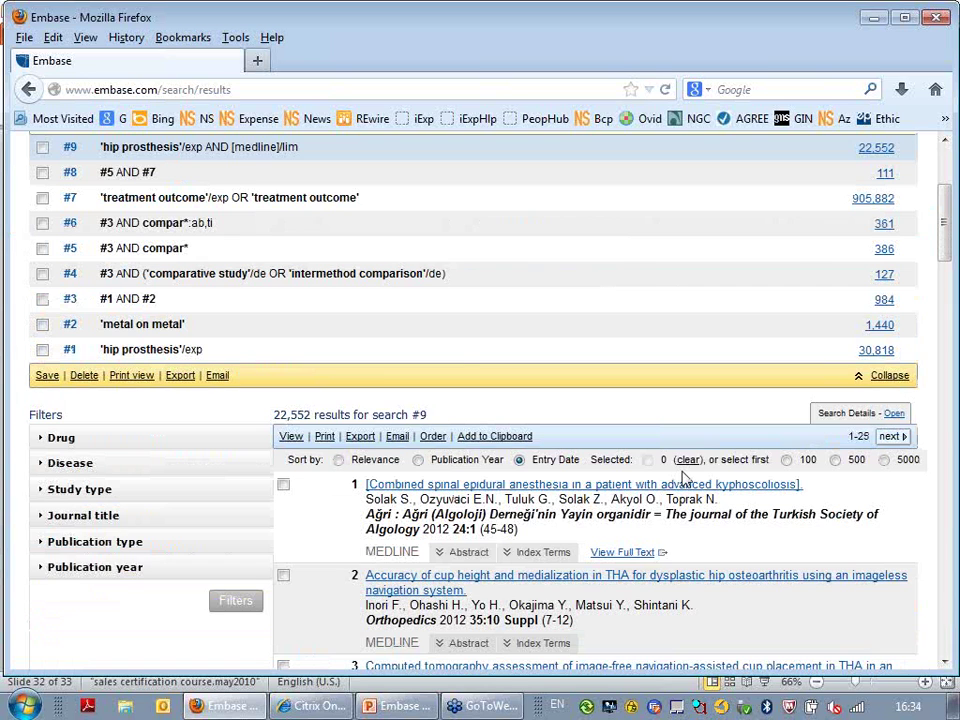
{"action": "scroll", "coordinate": [685, 478], "scroll_direction": "down", "scroll_amount": 4}
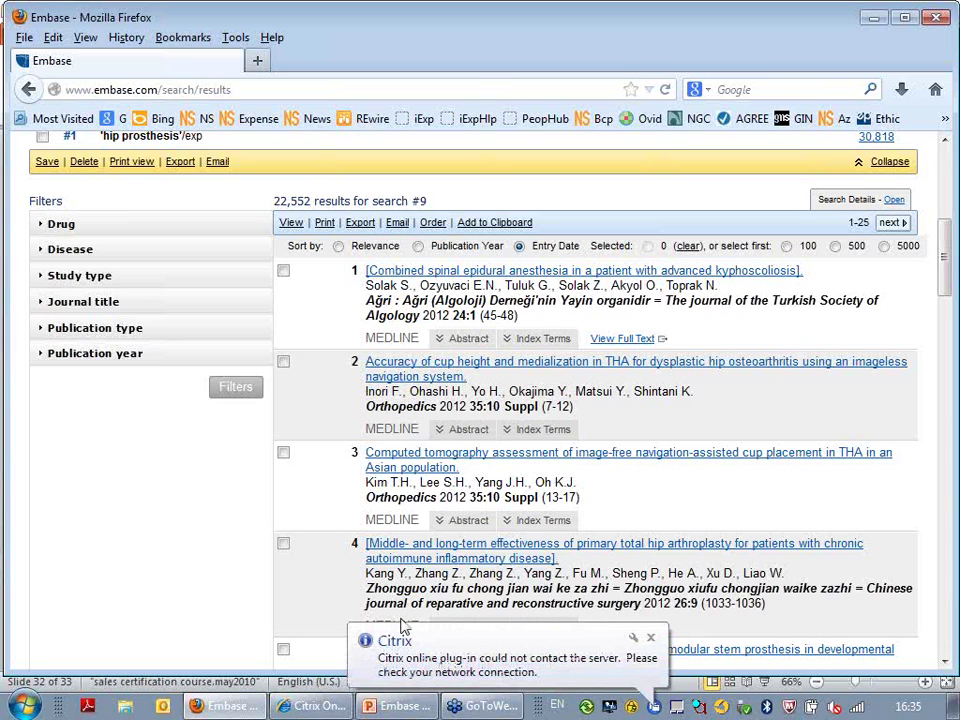
{"action": "scroll", "coordinate": [430, 610], "scroll_direction": "down", "scroll_amount": 2}
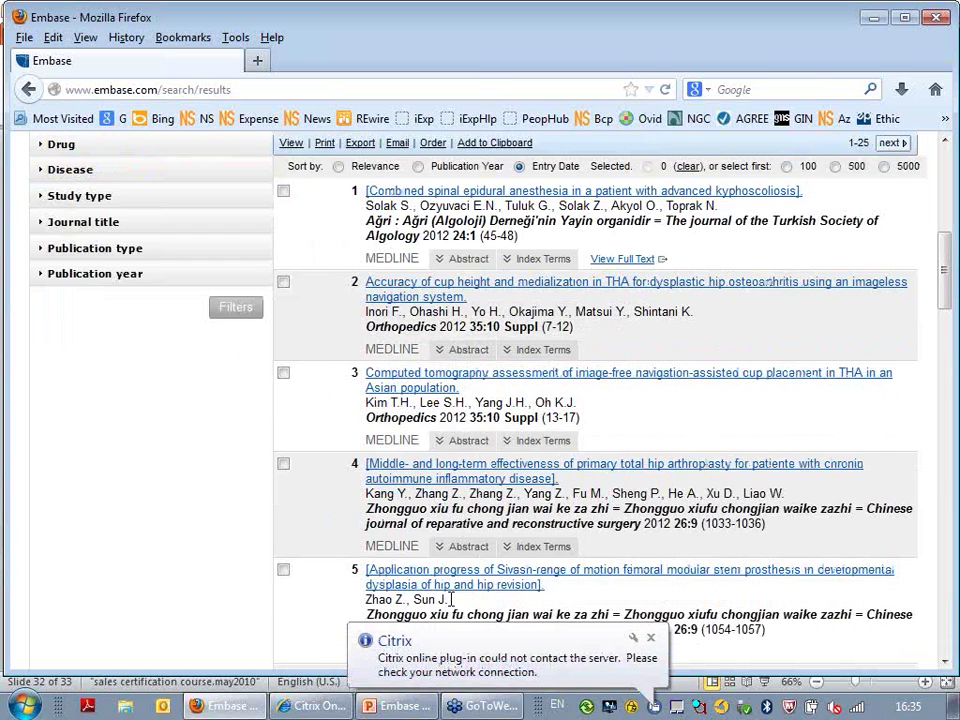
{"action": "scroll", "coordinate": [450, 598], "scroll_direction": "down", "scroll_amount": 6}
{"action": "scroll", "coordinate": [615, 552], "scroll_direction": "down", "scroll_amount": 4}
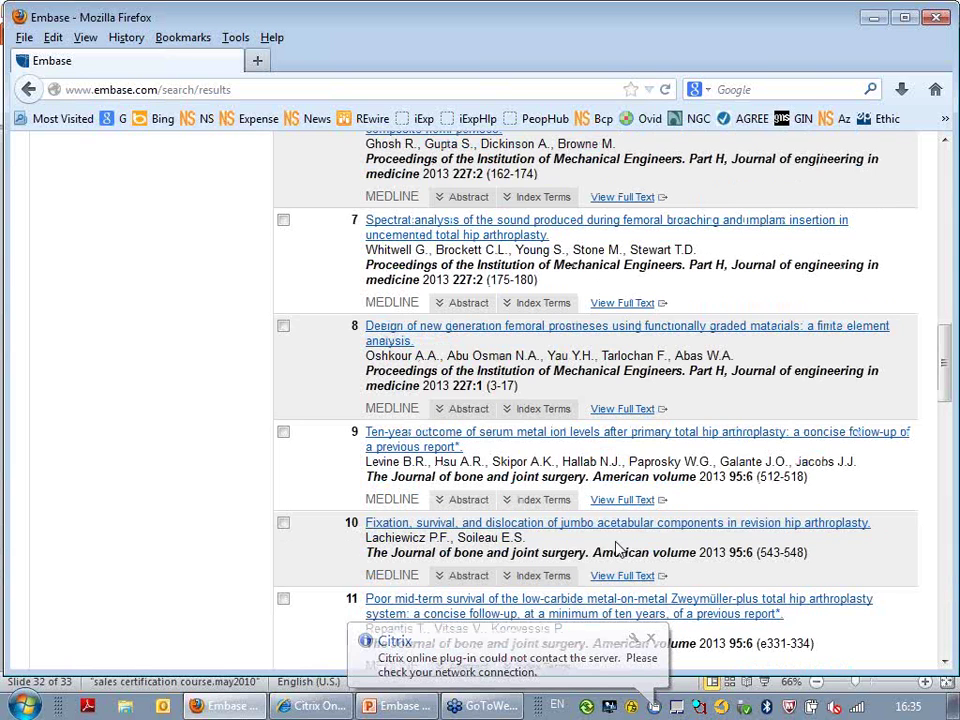
{"action": "scroll", "coordinate": [615, 548], "scroll_direction": "up", "scroll_amount": 15}
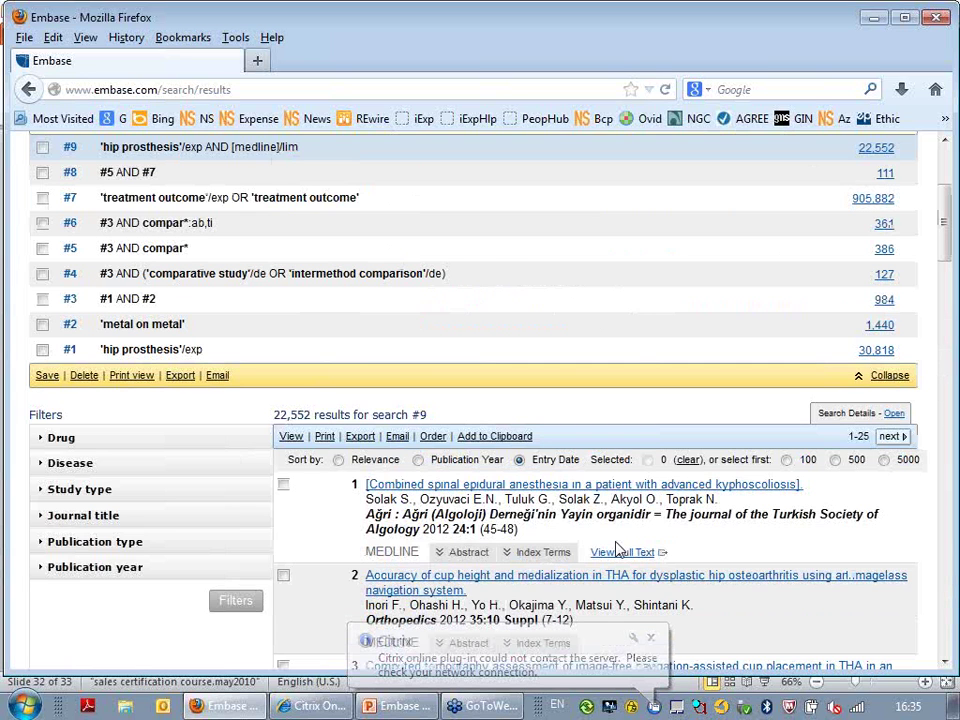
{"action": "scroll", "coordinate": [617, 549], "scroll_direction": "up", "scroll_amount": 4}
Edit search #9 by adding AND [embase]/lim after the MEDLINE limit, test it and update the search.
{"action": "mouse_move", "coordinate": [297, 368]}
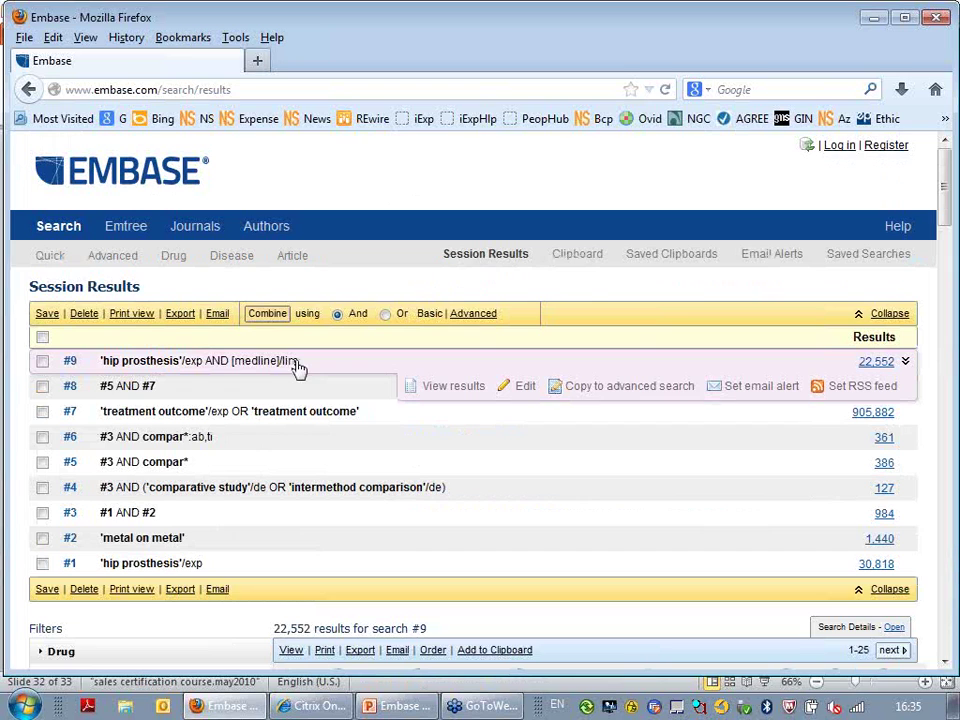
{"action": "left_click", "coordinate": [527, 388]}
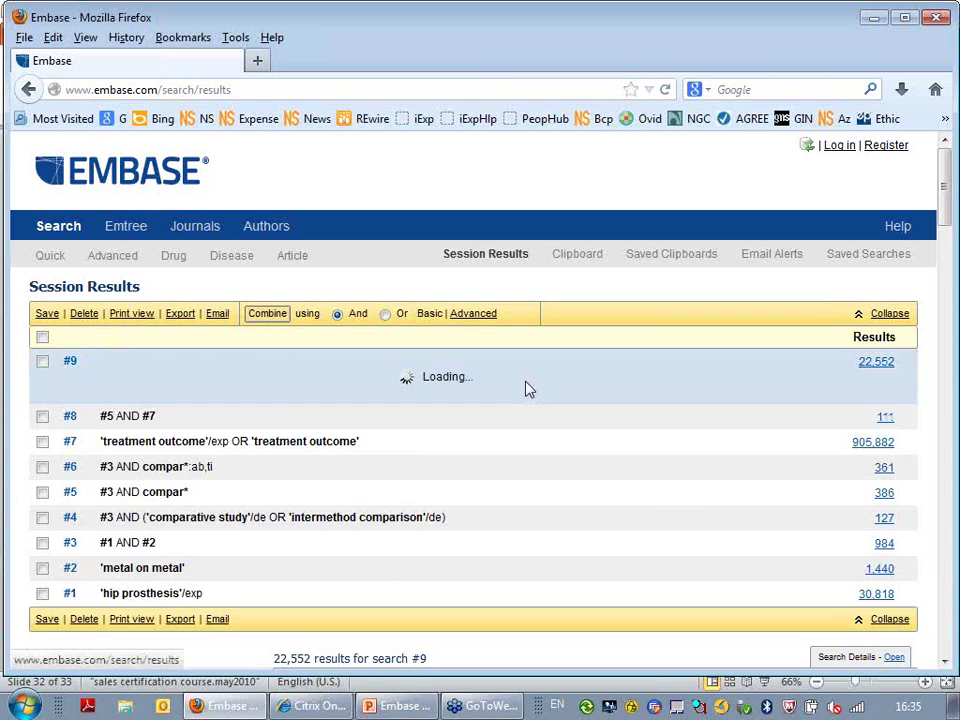
{"action": "type", "text": "and (embase]/l"}
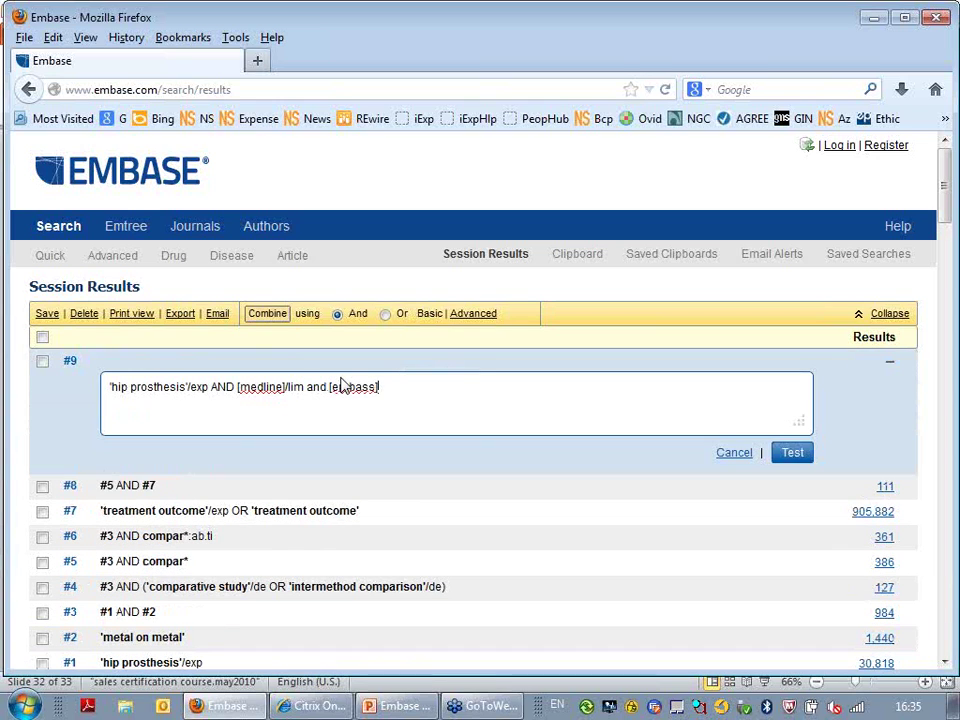
{"action": "type", "text": "im"}
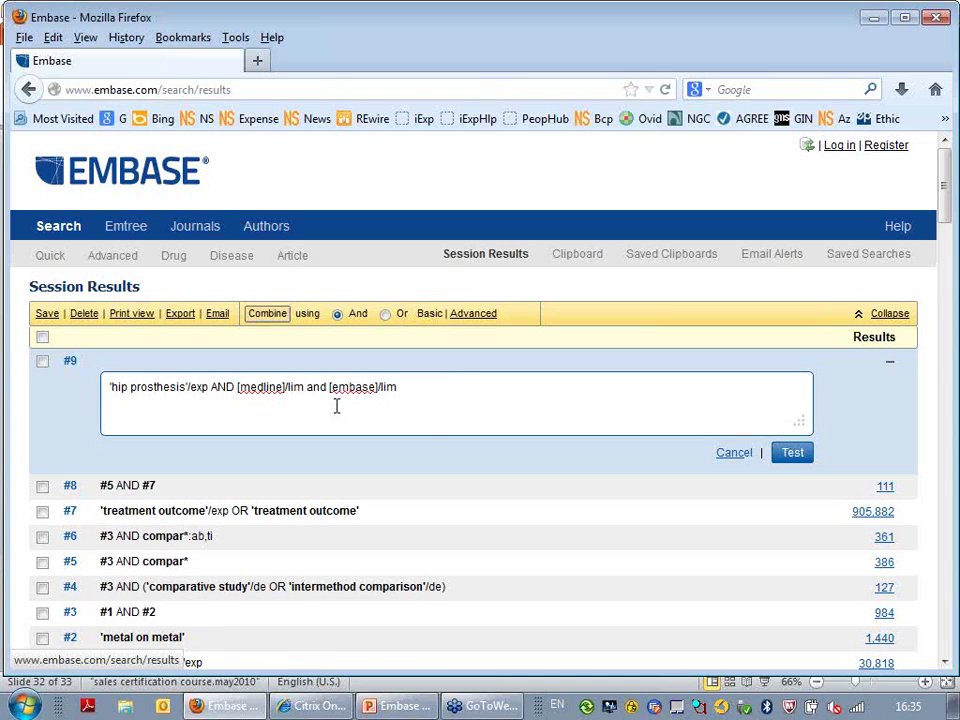
{"action": "left_click", "coordinate": [792, 455]}
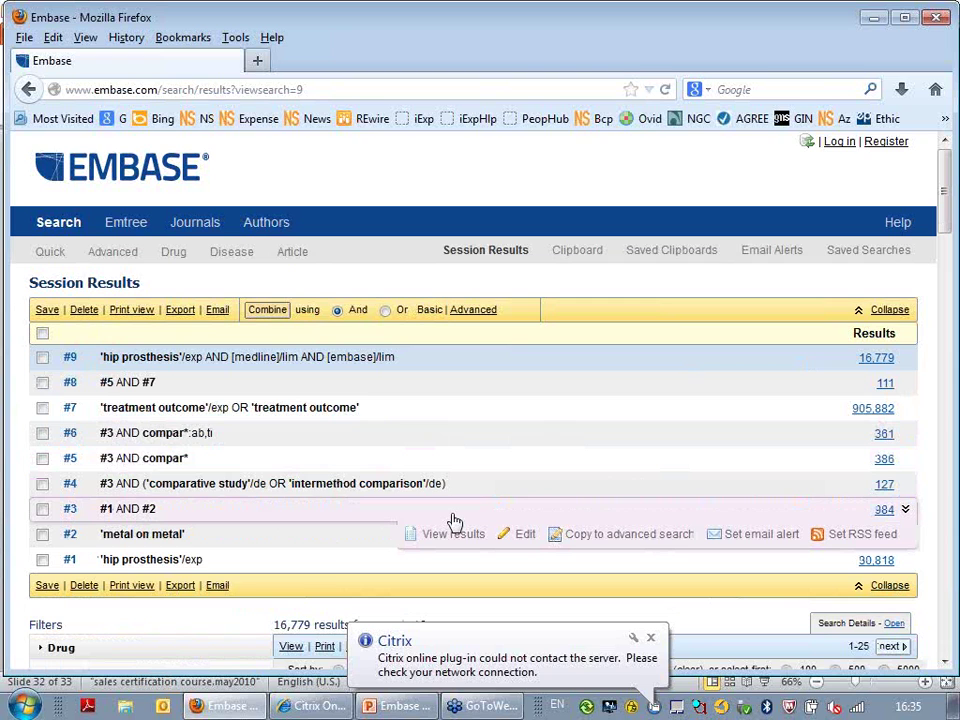
Examine the index terms of the first record found in both Embase and MEDLINE.
{"action": "scroll", "coordinate": [453, 520], "scroll_direction": "down", "scroll_amount": 4}
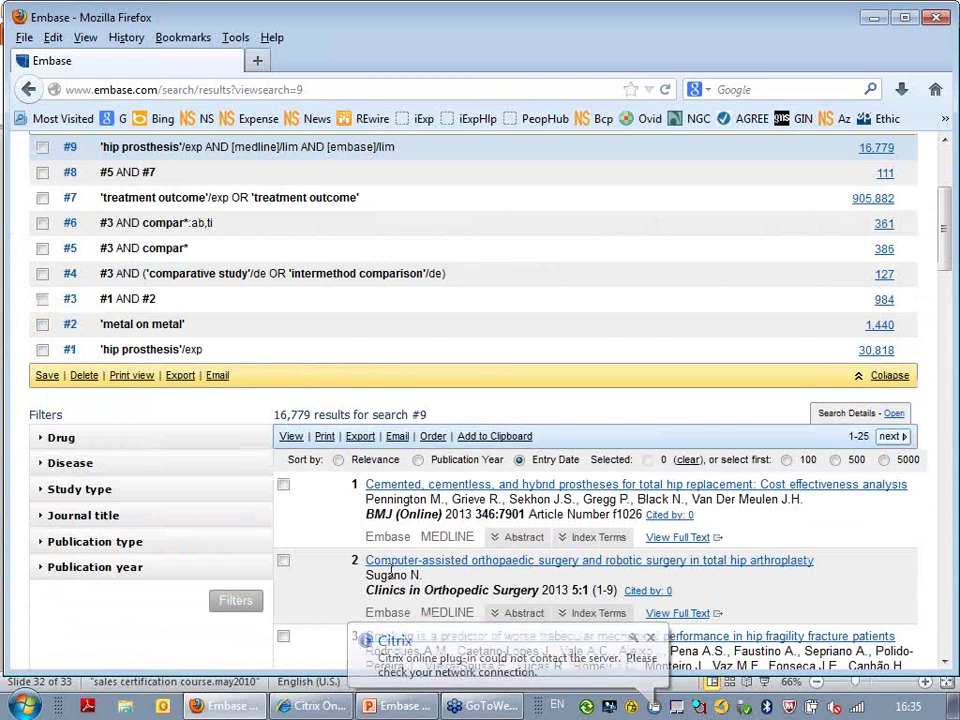
{"action": "scroll", "coordinate": [390, 575], "scroll_direction": "down", "scroll_amount": 2}
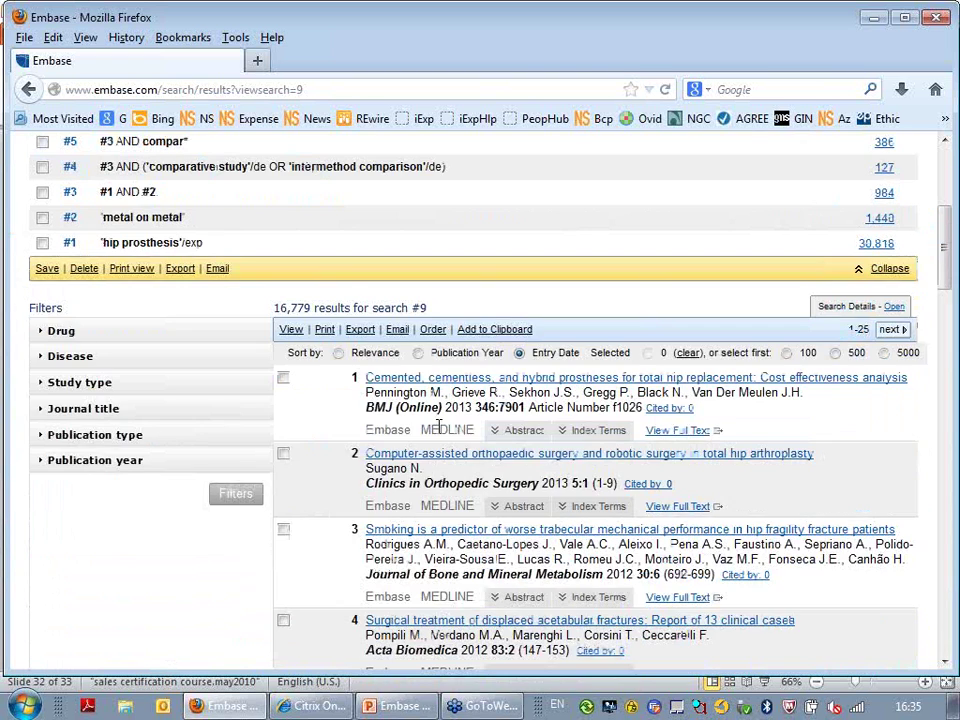
{"action": "left_click", "coordinate": [598, 431]}
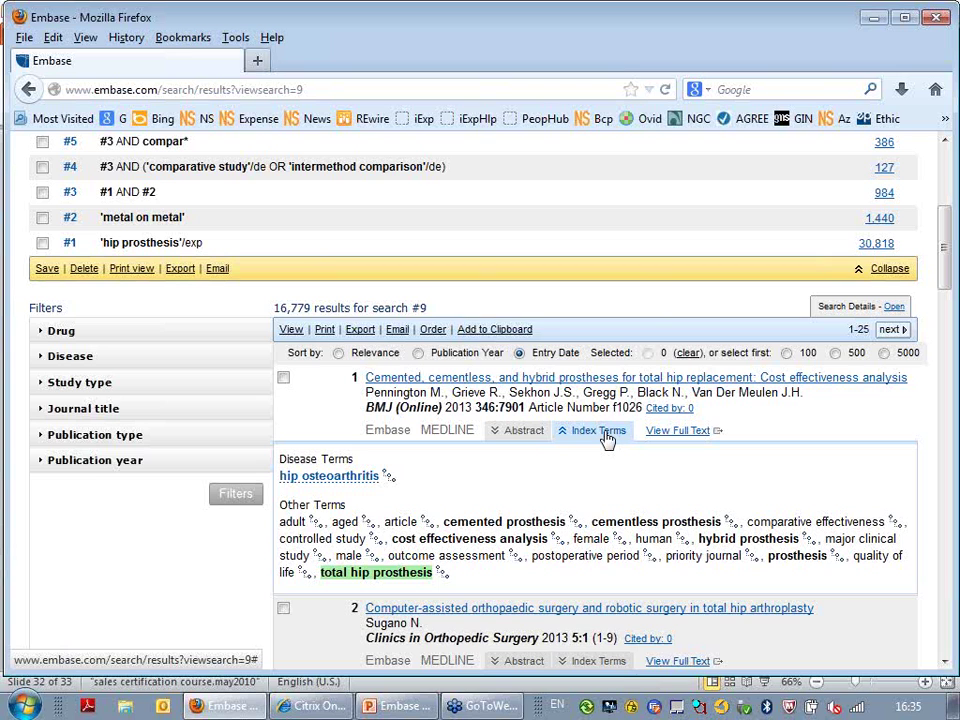
{"action": "scroll", "coordinate": [607, 440], "scroll_direction": "down", "scroll_amount": 2}
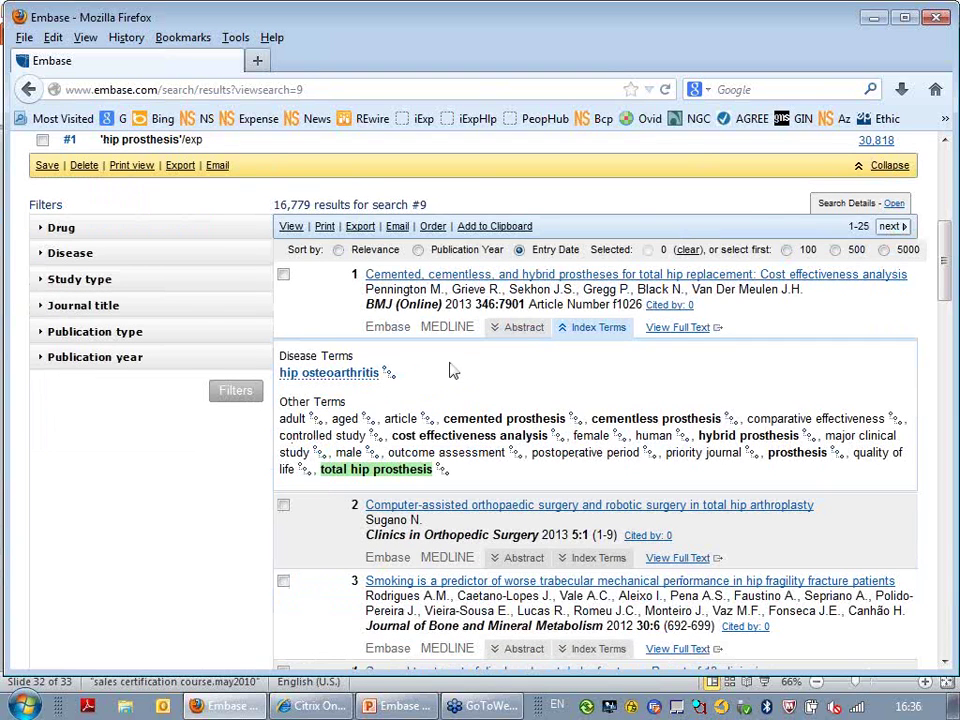
Remove the [embase]/lim condition from search #9, test 'hip prosthesis'/exp AND [medline]/lim and update the search.
{"action": "scroll", "coordinate": [450, 371], "scroll_direction": "up", "scroll_amount": 6}
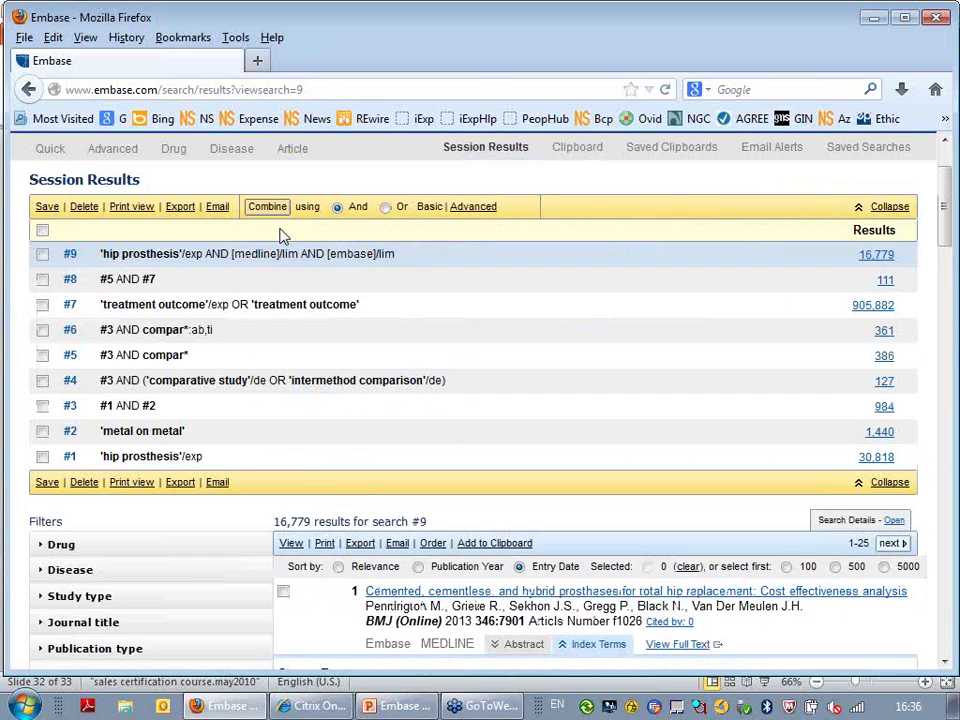
{"action": "left_click", "coordinate": [285, 253]}
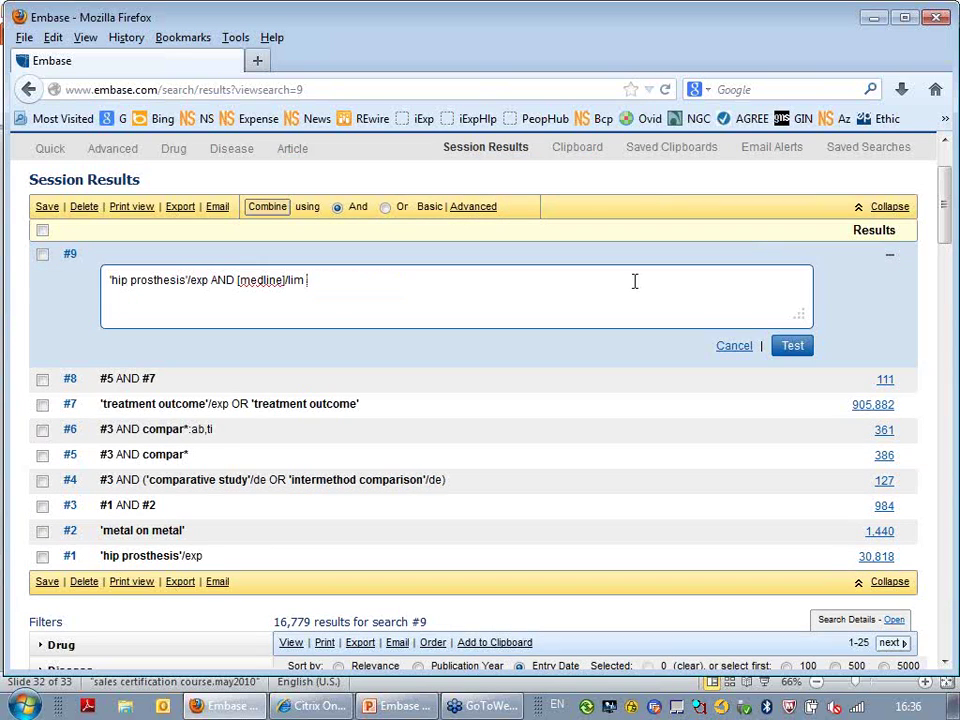
{"action": "left_click", "coordinate": [792, 346]}
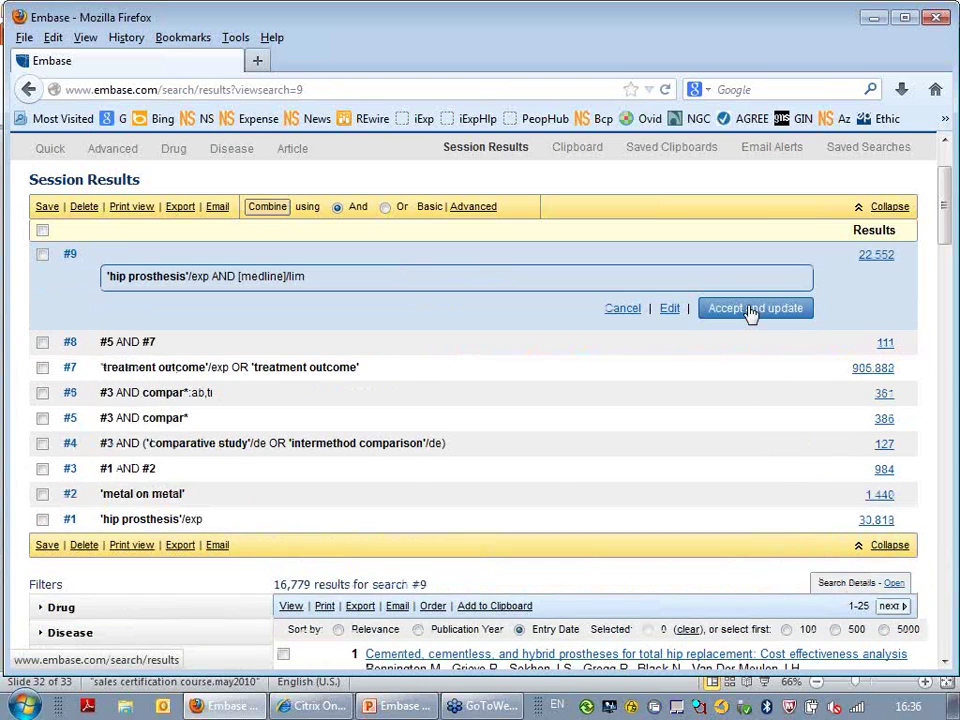
{"action": "left_click", "coordinate": [751, 310]}
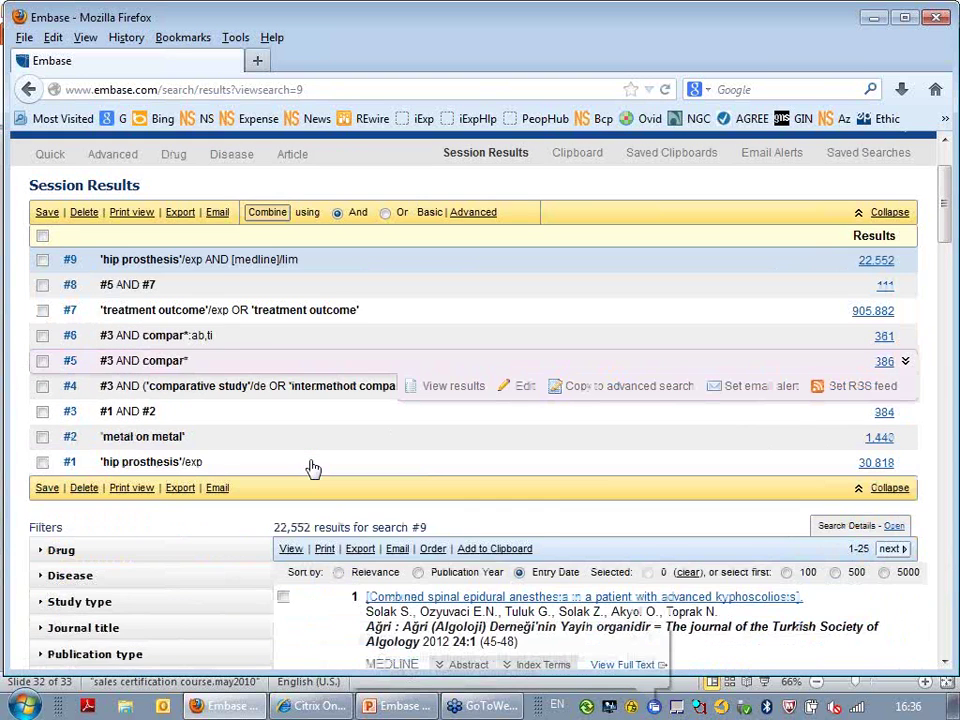
Examine the index terms of the first MEDLINE-only record, on combined spinal epidural anesthesia.
{"action": "scroll", "coordinate": [313, 468], "scroll_direction": "down", "scroll_amount": 4}
{"action": "left_click", "coordinate": [548, 446]}
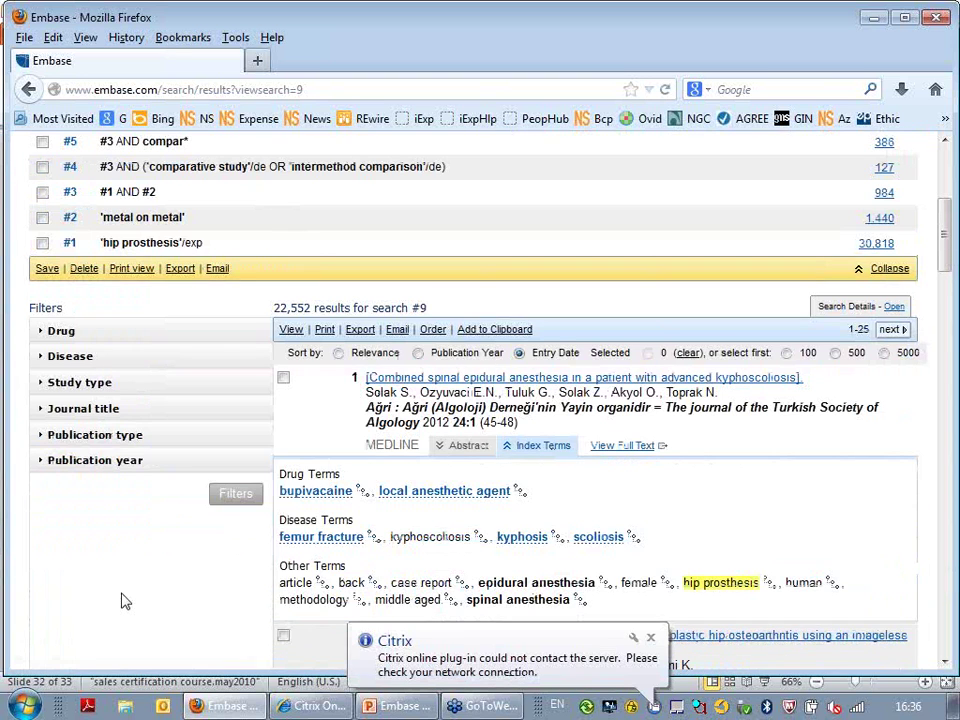
{"action": "scroll", "coordinate": [125, 601], "scroll_direction": "down", "scroll_amount": 1}
{"action": "scroll", "coordinate": [165, 467], "scroll_direction": "down", "scroll_amount": 1}
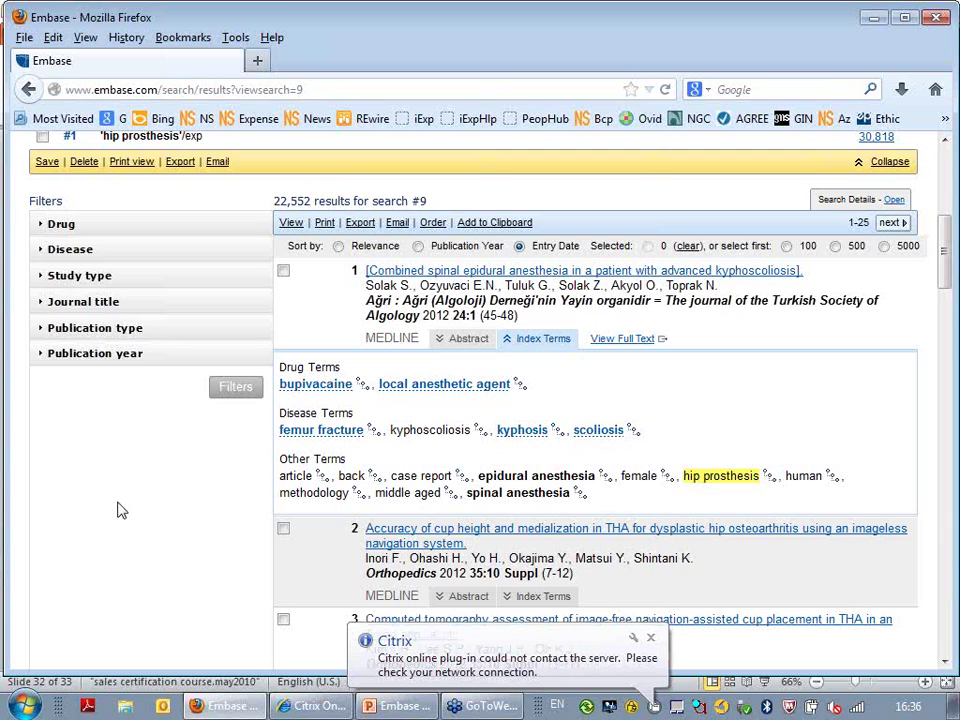
Run a quick search for telehealth/exp with the extensive search option turned off.
{"action": "scroll", "coordinate": [118, 511], "scroll_direction": "up", "scroll_amount": 4}
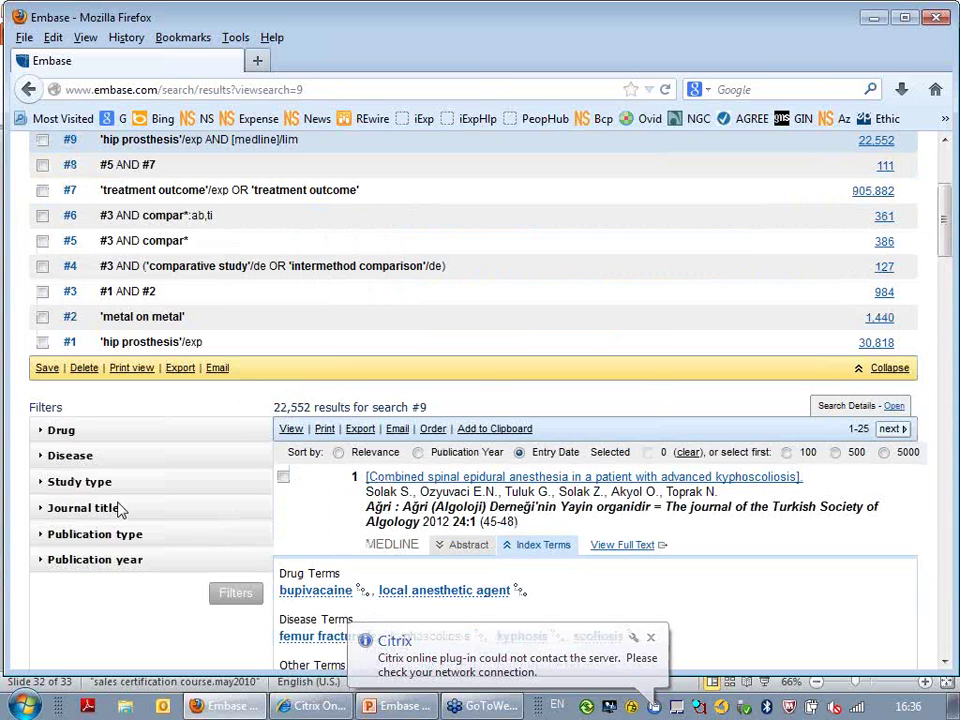
{"action": "scroll", "coordinate": [118, 511], "scroll_direction": "up", "scroll_amount": 4}
{"action": "mouse_move", "coordinate": [531, 384]}
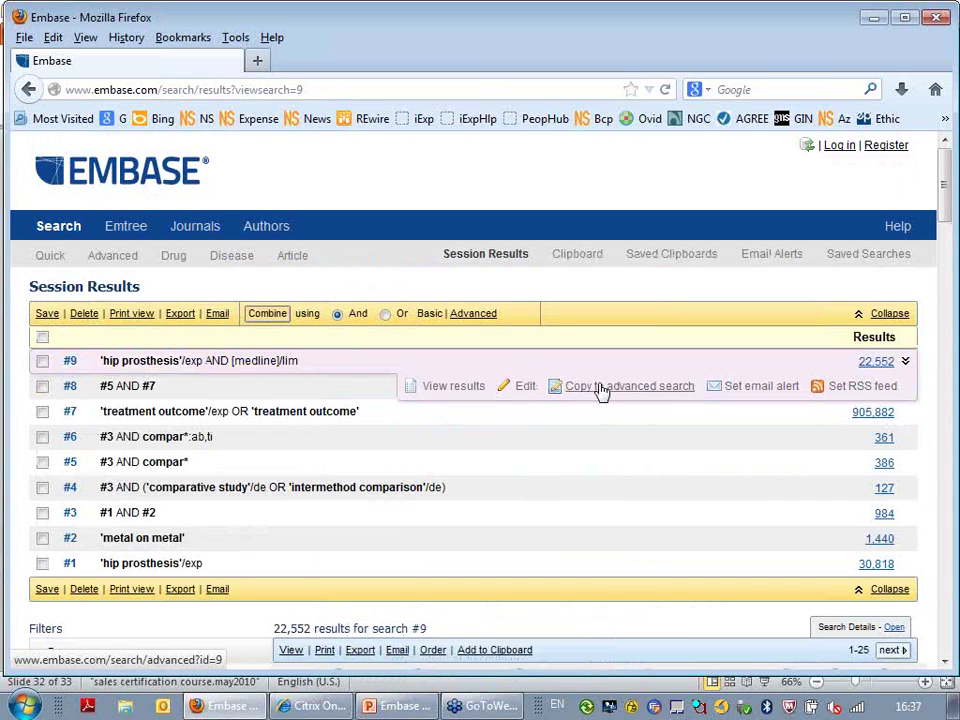
{"action": "left_click", "coordinate": [48, 258]}
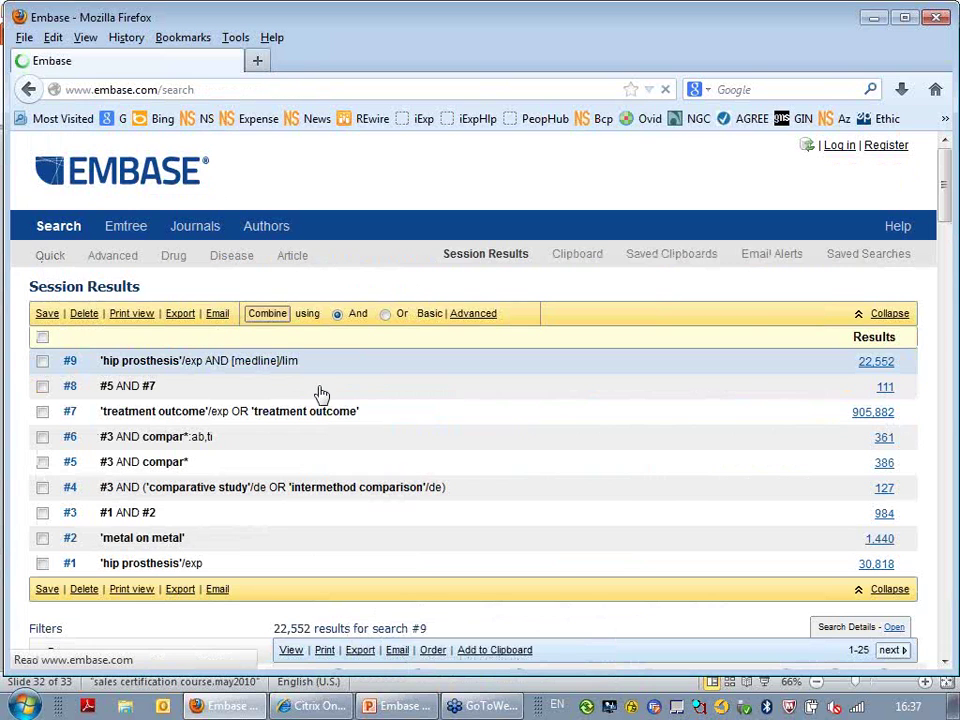
{"action": "type", "text": "teleheal"}
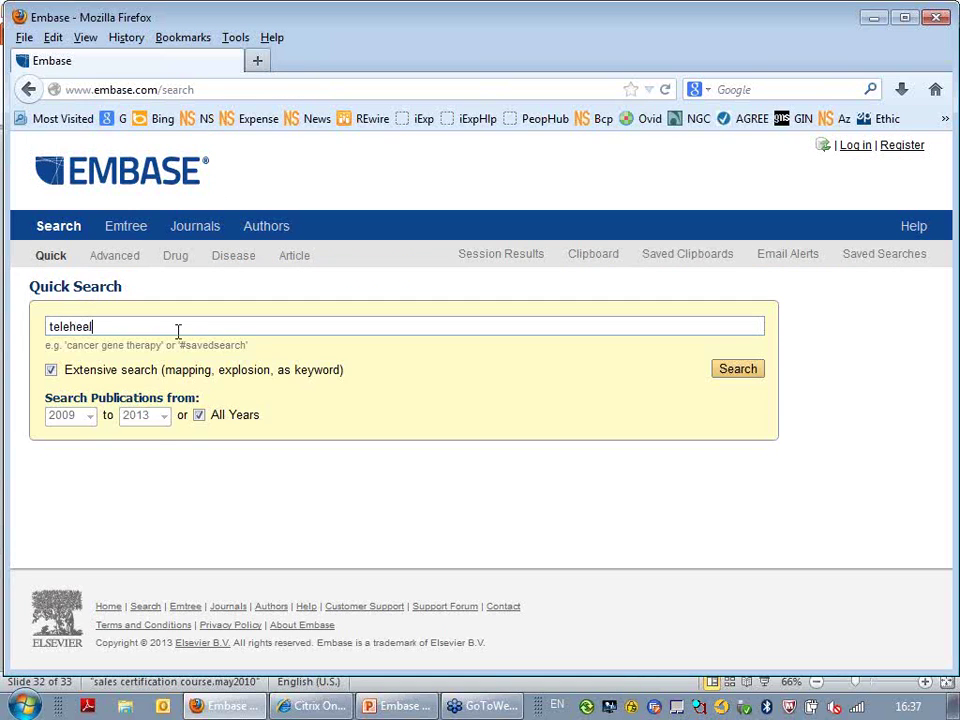
{"action": "type", "text": "th/exp"}
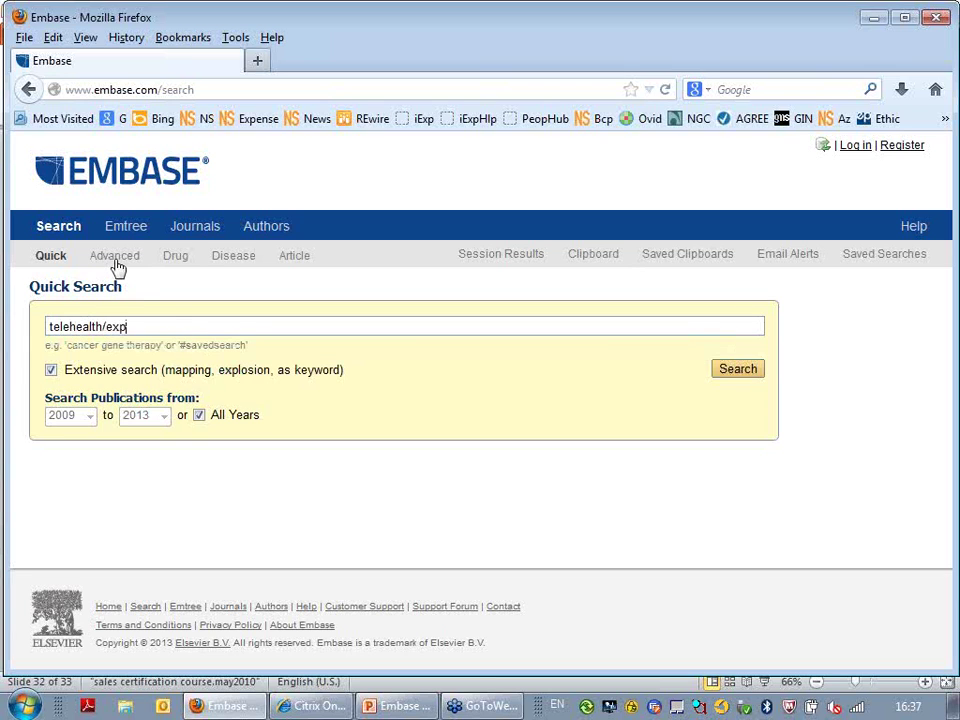
{"action": "left_click", "coordinate": [51, 370]}
{"action": "left_click", "coordinate": [727, 376]}
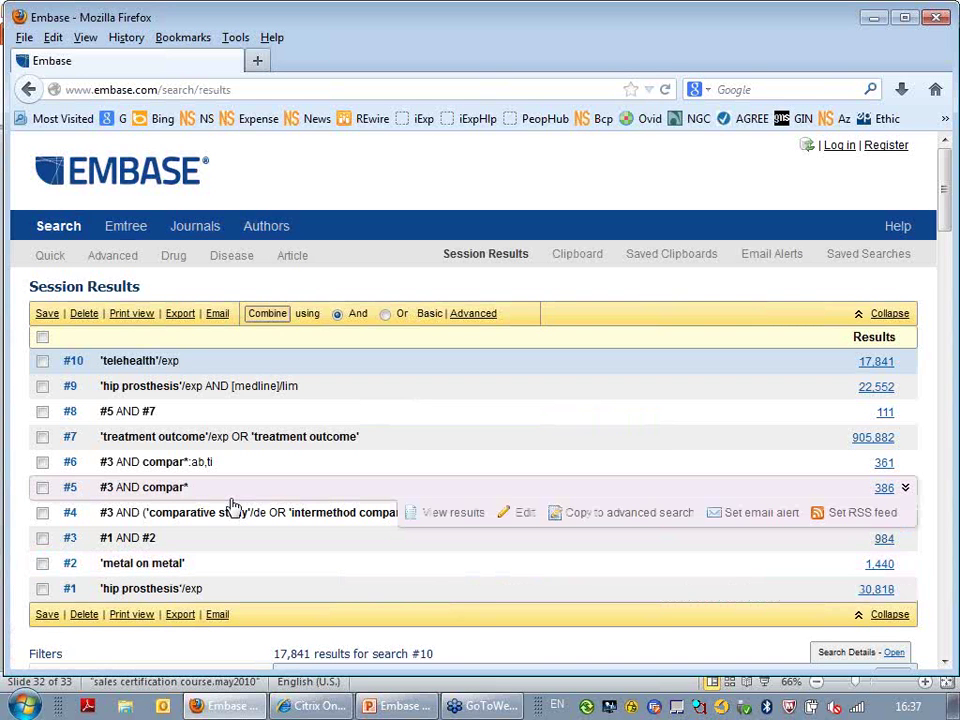
Expand the complete Disease filter list for the telehealth search and examine its terms.
{"action": "scroll", "coordinate": [229, 489], "scroll_direction": "down", "scroll_amount": 3}
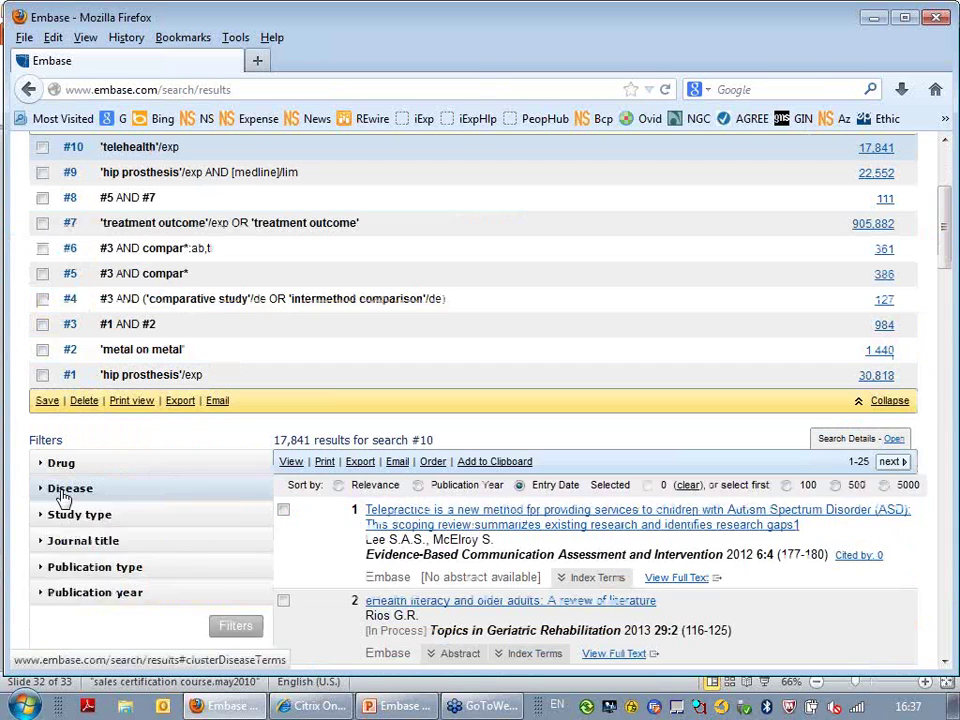
{"action": "left_click", "coordinate": [229, 488]}
{"action": "left_click", "coordinate": [103, 590]}
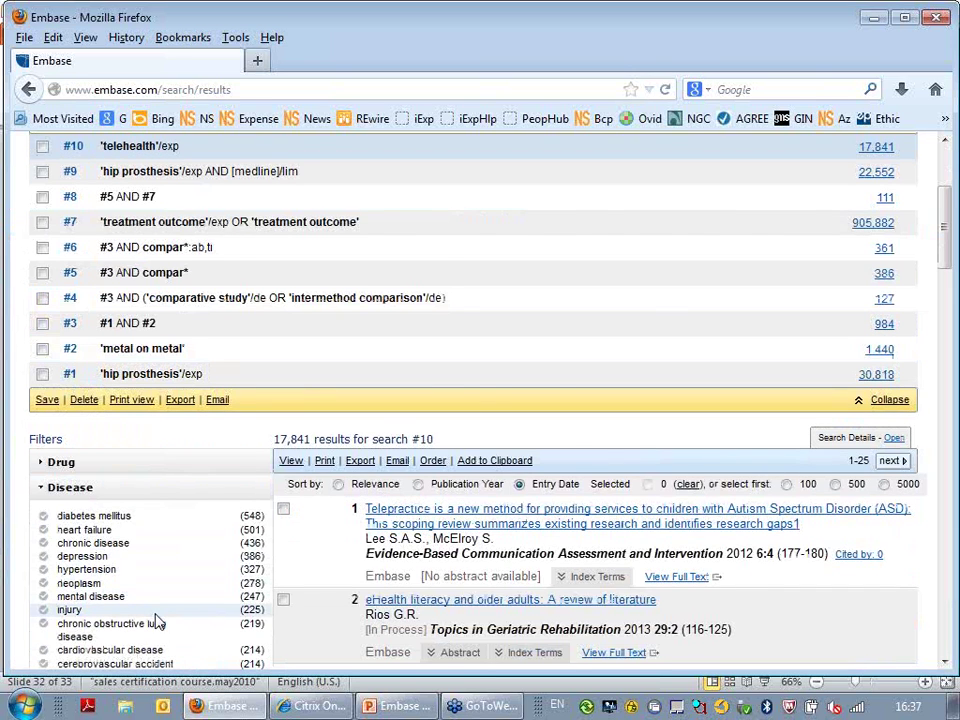
{"action": "scroll", "coordinate": [157, 622], "scroll_direction": "down", "scroll_amount": 3}
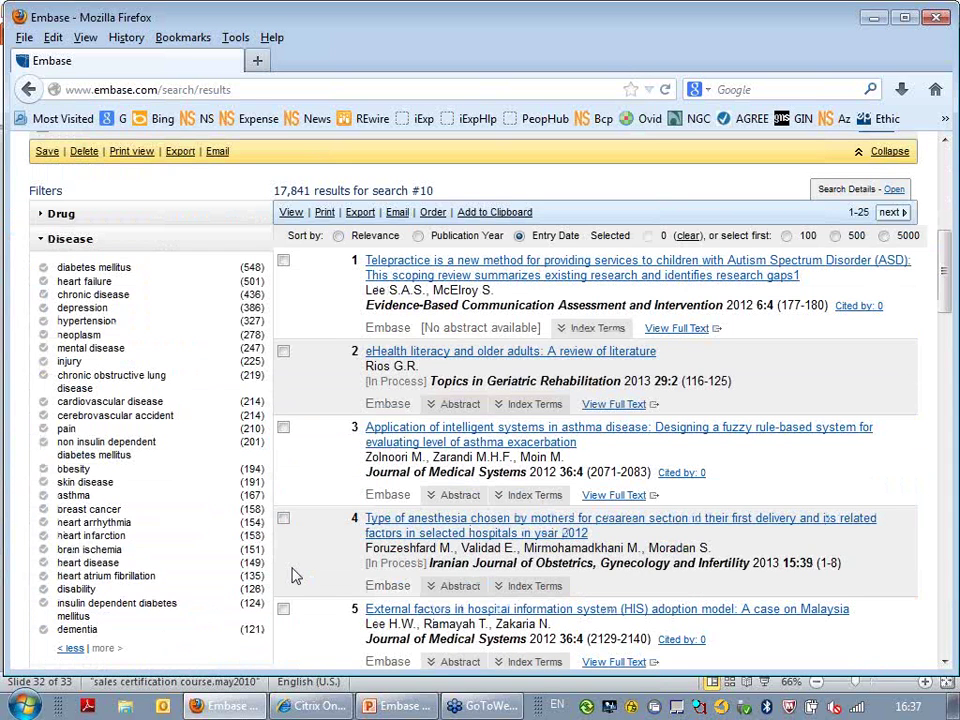
{"action": "scroll", "coordinate": [317, 221], "scroll_direction": "down", "scroll_amount": 1}
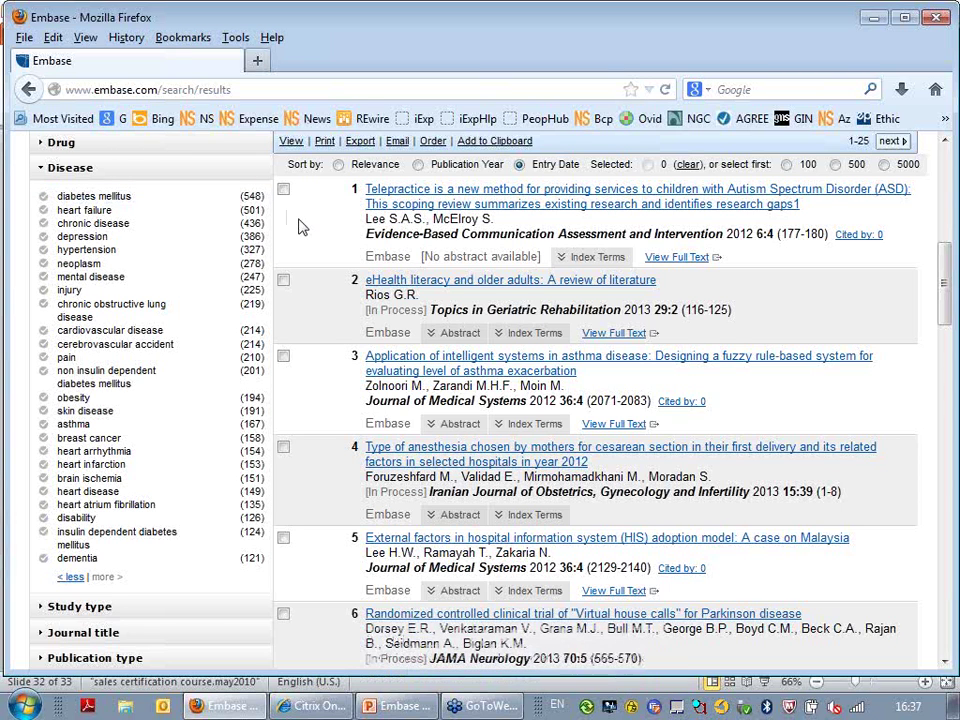
Browse Emtree by facet through diseases down to the term physical disease.
{"action": "scroll", "coordinate": [300, 227], "scroll_direction": "up", "scroll_amount": 10}
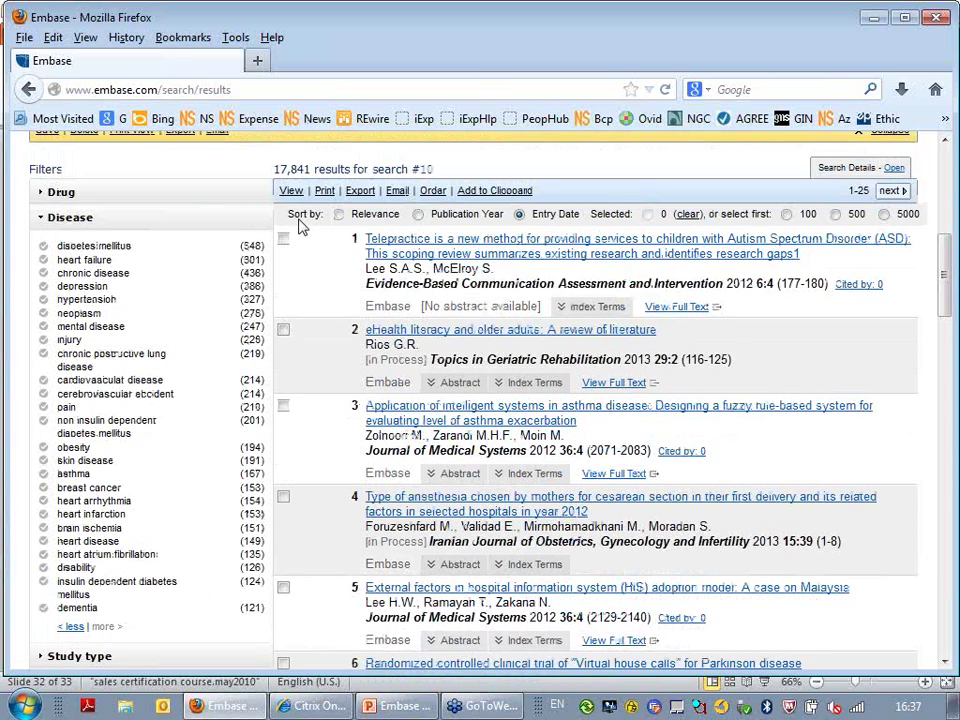
{"action": "left_click", "coordinate": [124, 232]}
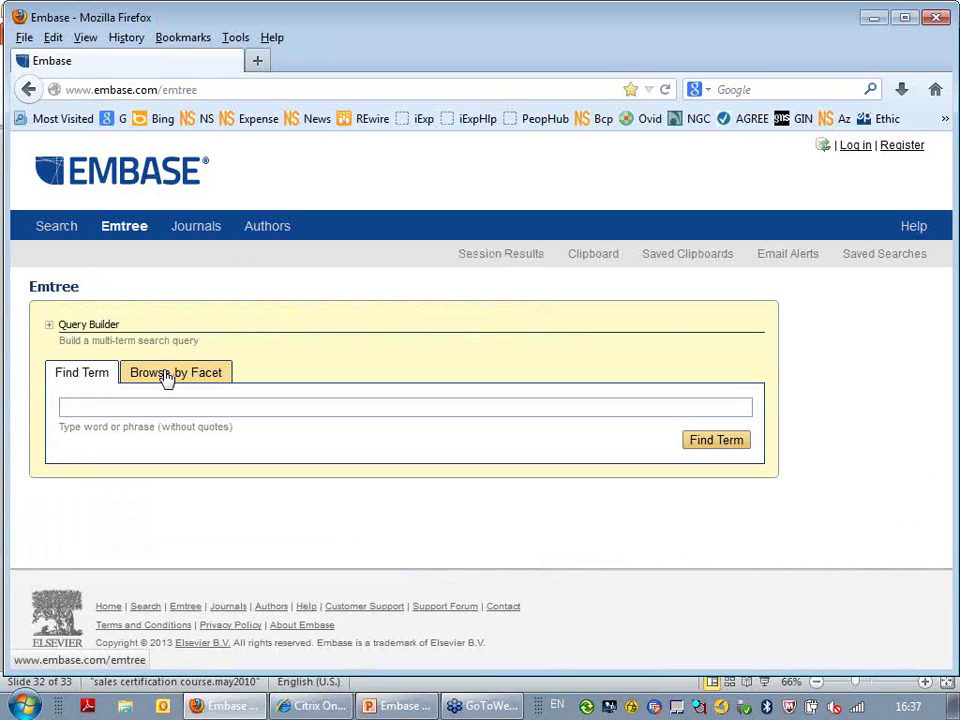
{"action": "left_click", "coordinate": [167, 376]}
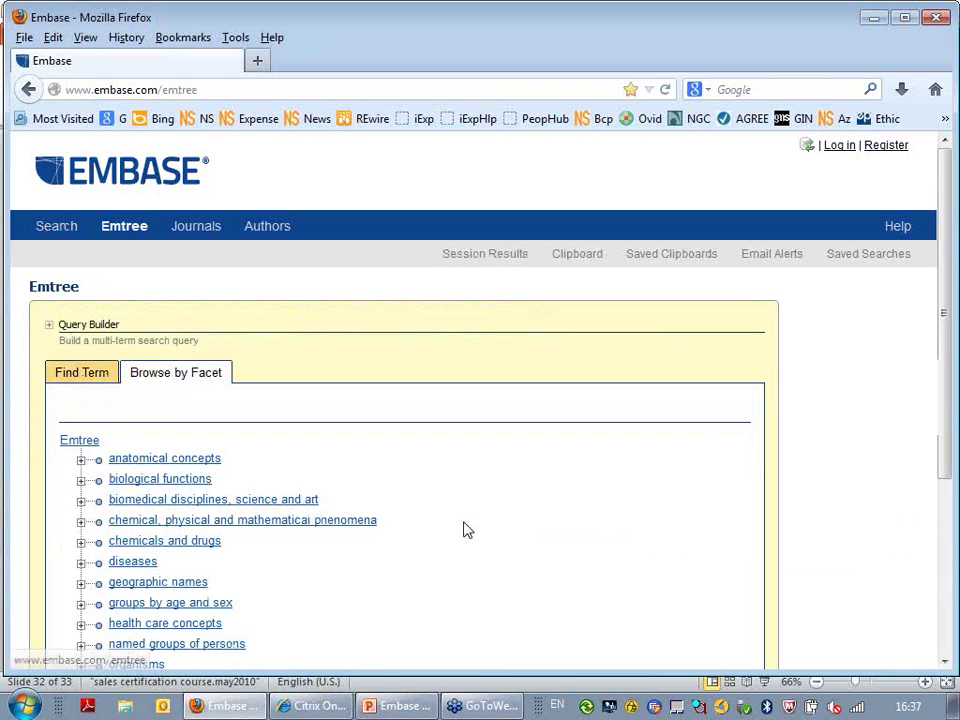
{"action": "scroll", "coordinate": [465, 530], "scroll_direction": "down", "scroll_amount": 2}
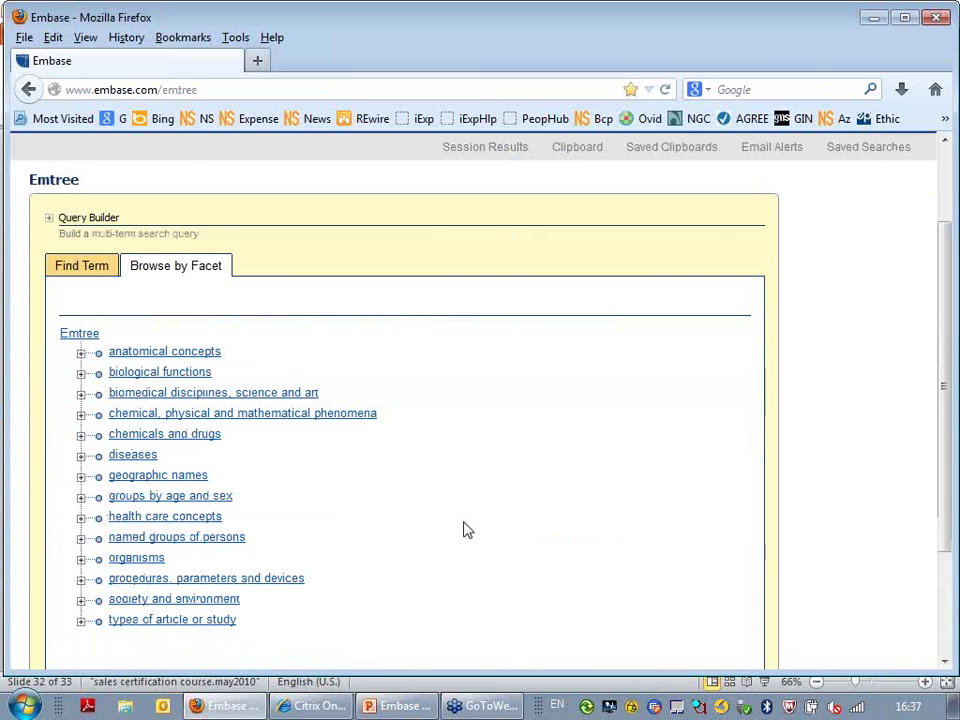
{"action": "scroll", "coordinate": [465, 530], "scroll_direction": "down", "scroll_amount": 2}
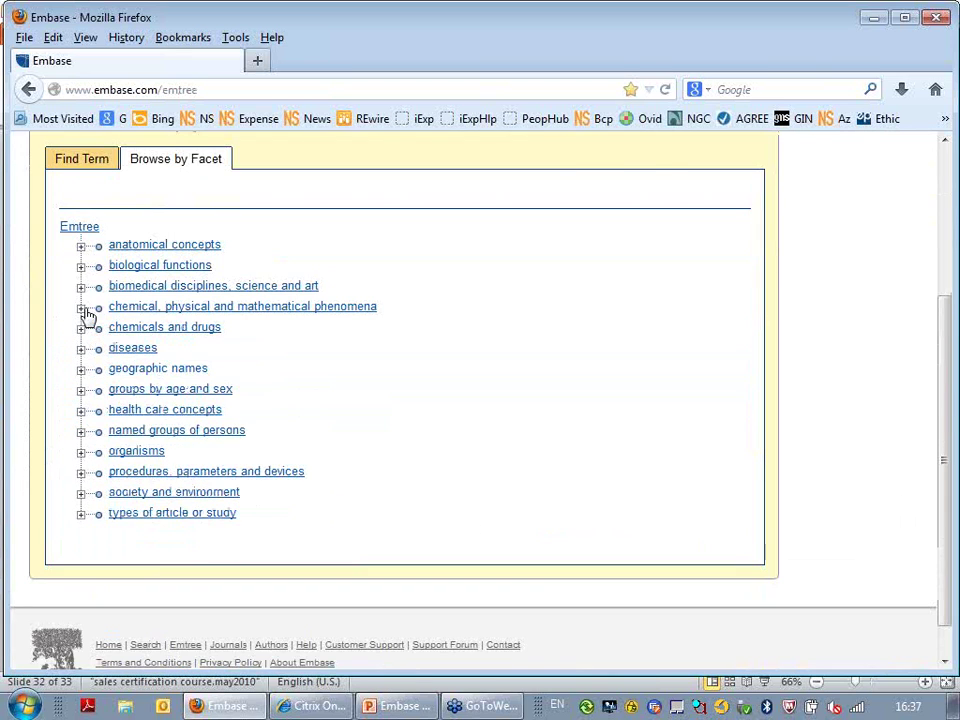
{"action": "left_click", "coordinate": [132, 347]}
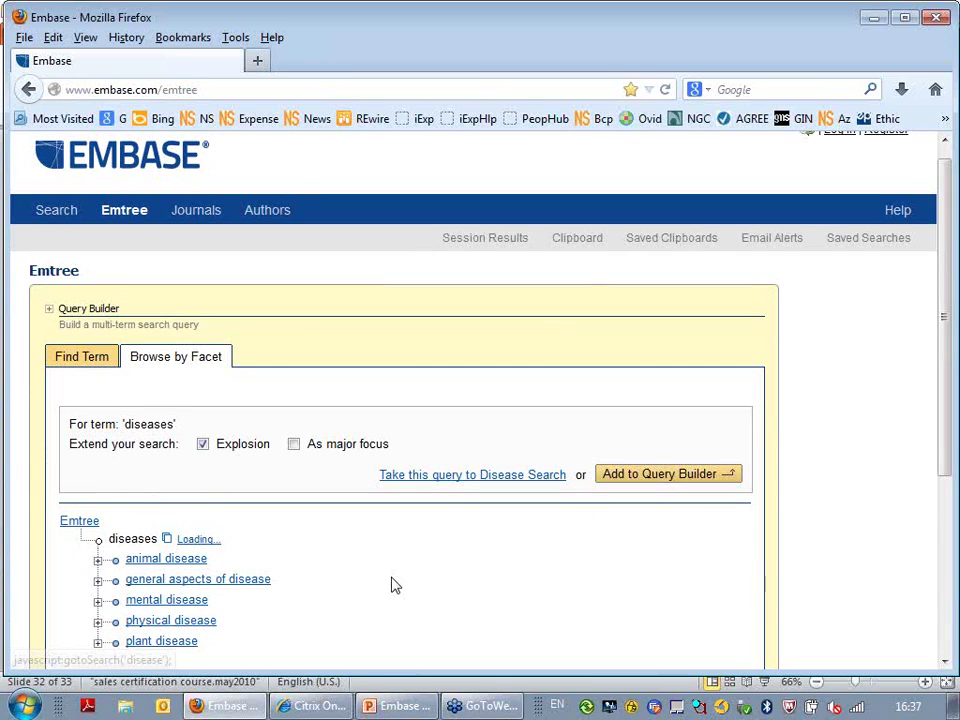
{"action": "scroll", "coordinate": [392, 583], "scroll_direction": "down", "scroll_amount": 3}
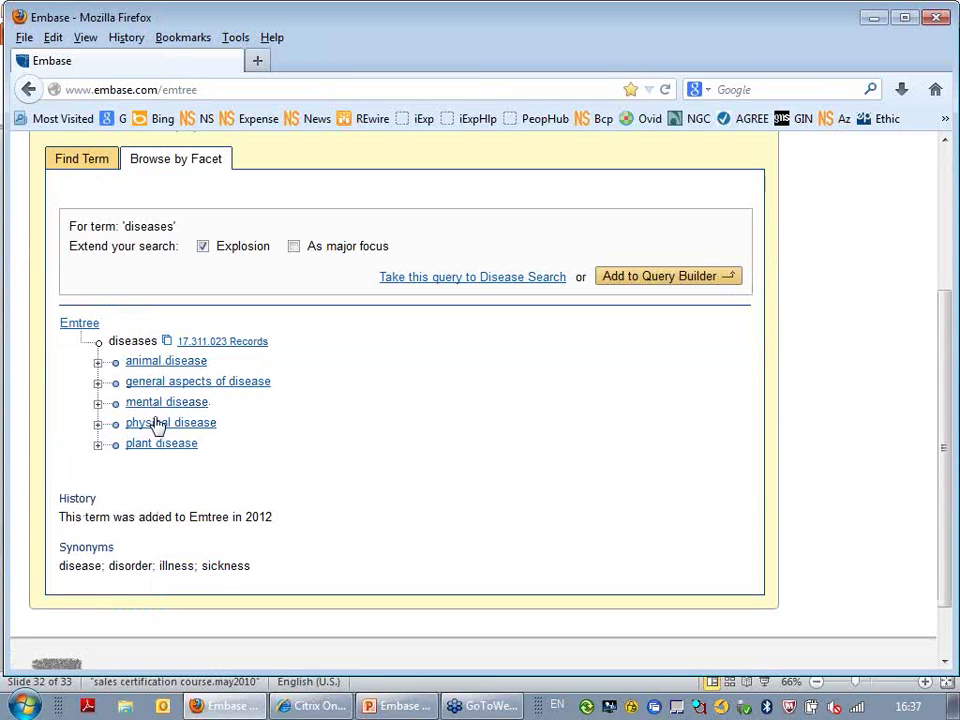
{"action": "left_click", "coordinate": [157, 424]}
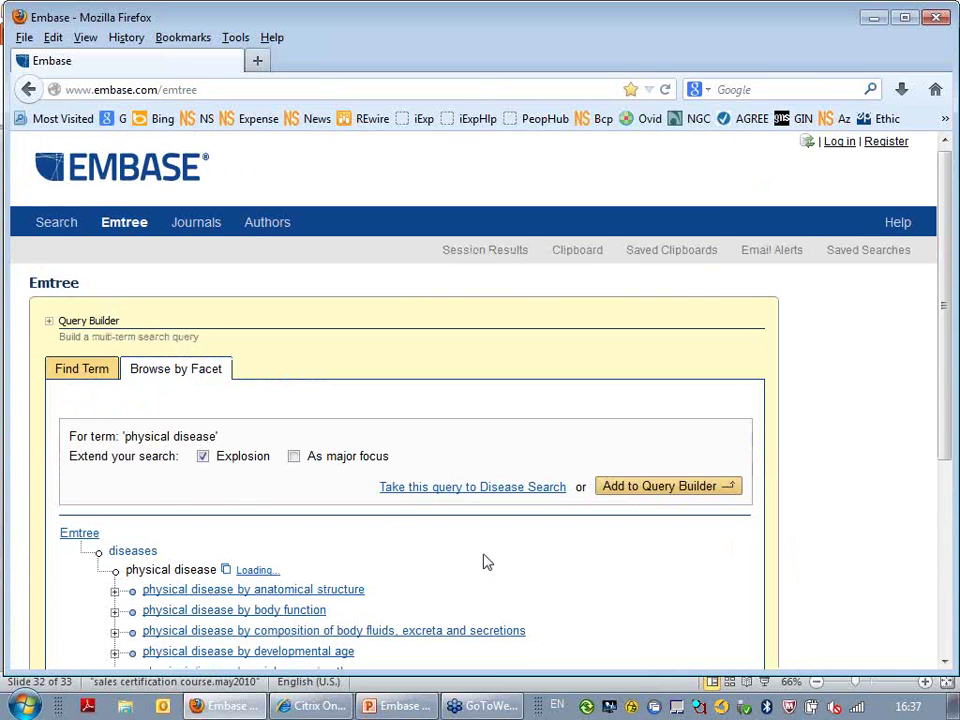
{"action": "scroll", "coordinate": [490, 560], "scroll_direction": "down", "scroll_amount": 4}
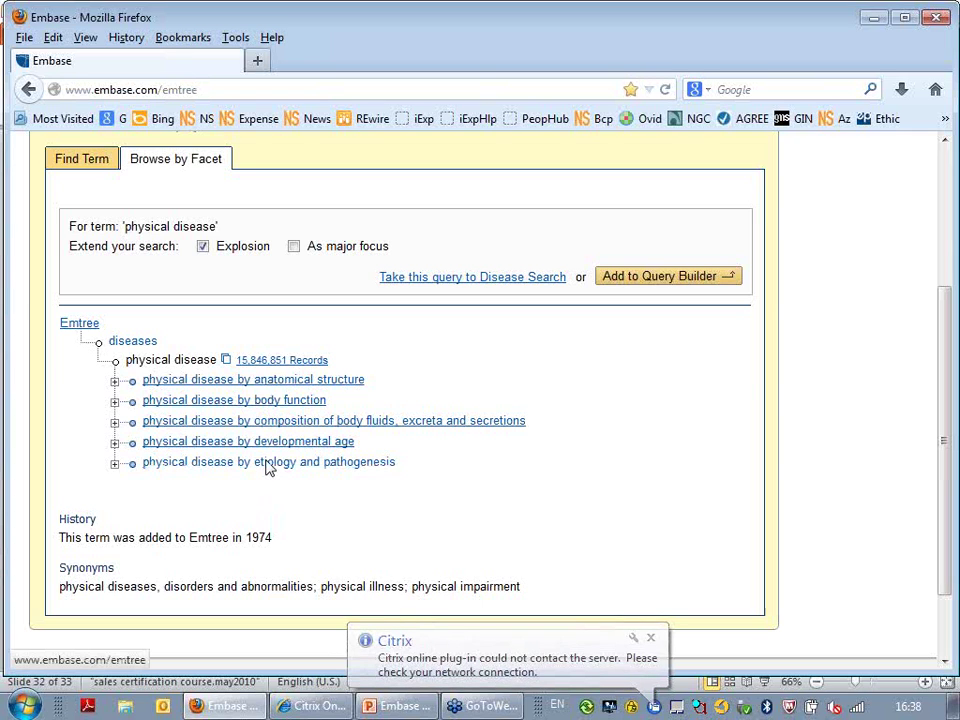
{"action": "left_click", "coordinate": [268, 464]}
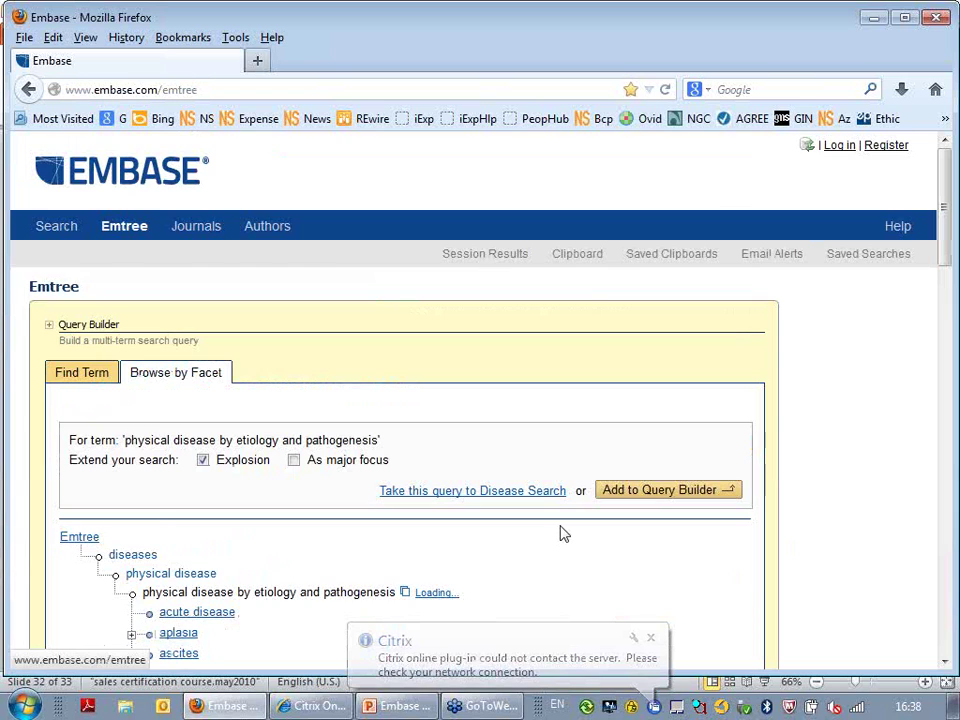
{"action": "scroll", "coordinate": [561, 534], "scroll_direction": "down", "scroll_amount": 4}
{"action": "scroll", "coordinate": [156, 470], "scroll_direction": "up", "scroll_amount": 2}
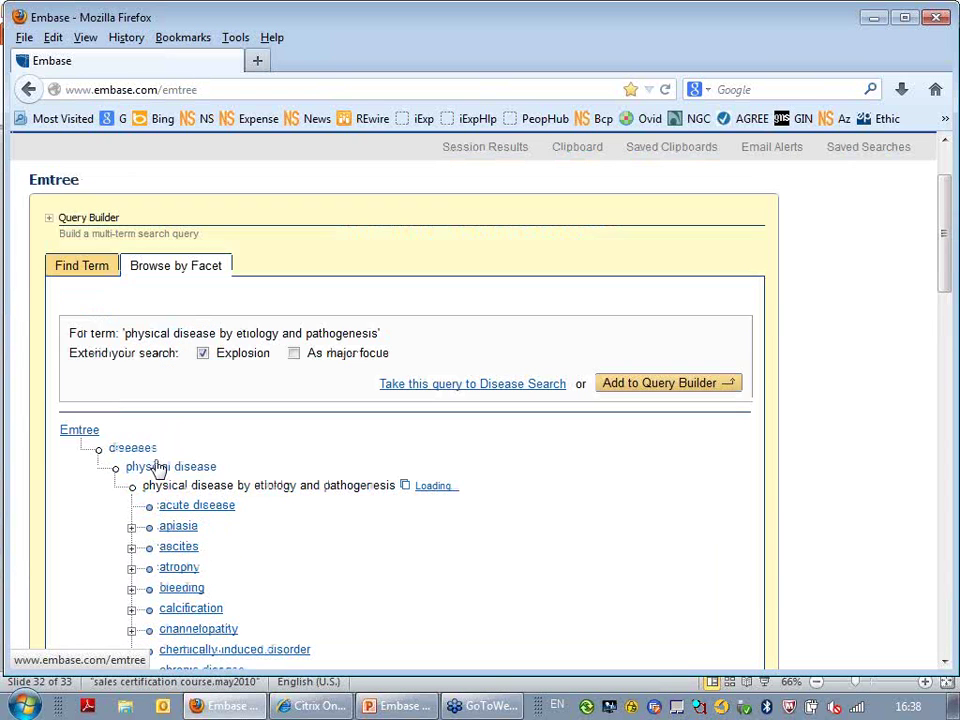
{"action": "left_click", "coordinate": [158, 467]}
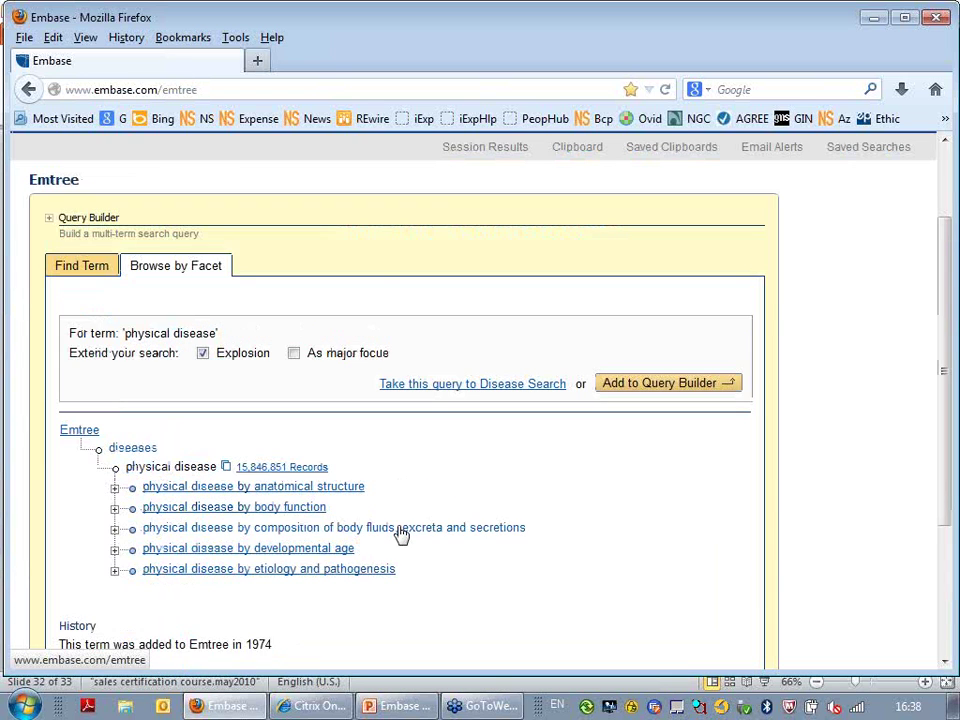
Browse through physical disease by anatomical structure to skin disease and retrieve its records with explosion.
{"action": "left_click", "coordinate": [399, 529]}
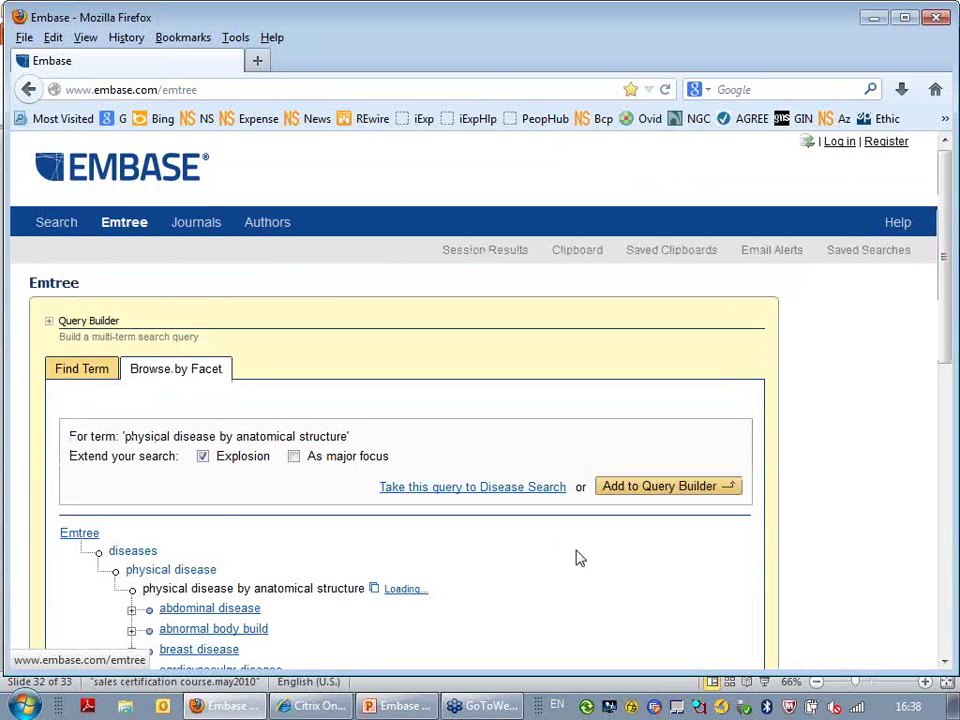
{"action": "scroll", "coordinate": [580, 550], "scroll_direction": "down", "scroll_amount": 7}
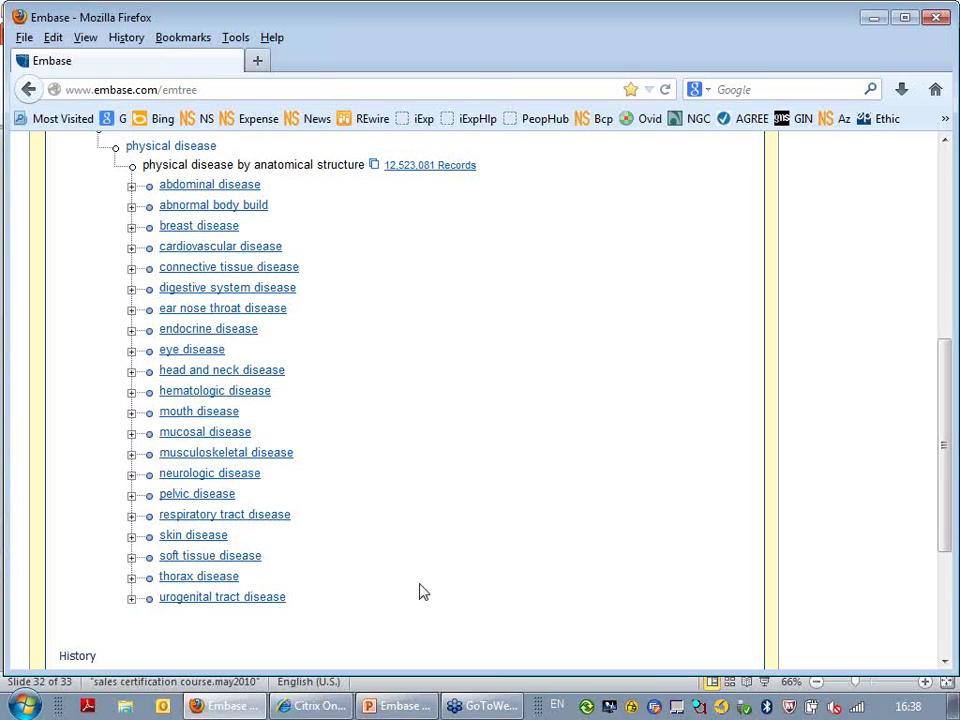
{"action": "left_click", "coordinate": [203, 538]}
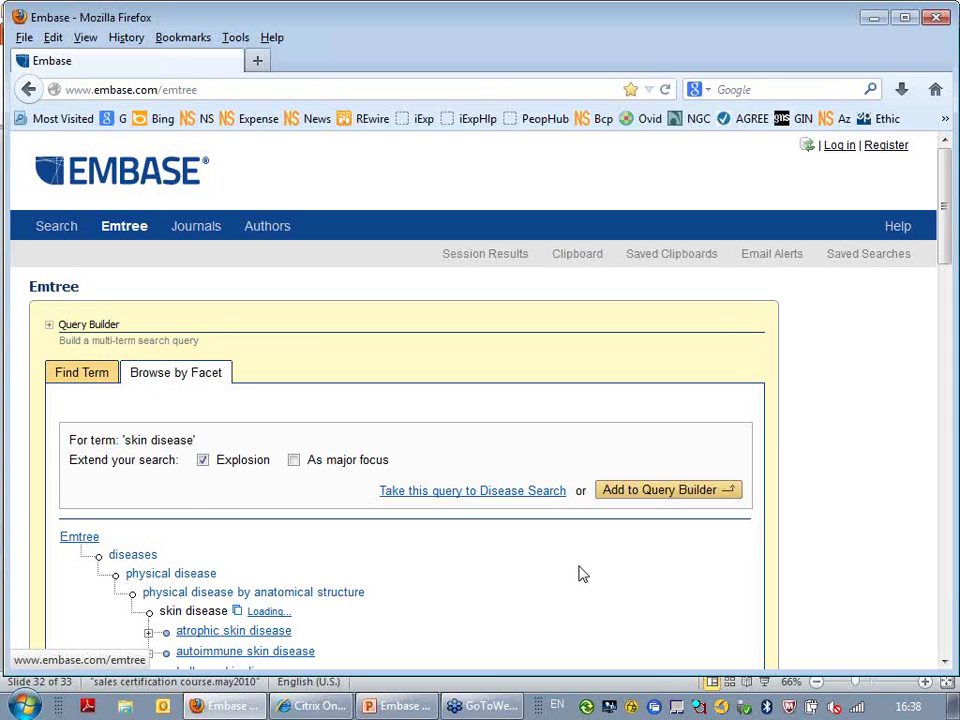
{"action": "scroll", "coordinate": [550, 575], "scroll_direction": "down", "scroll_amount": 3}
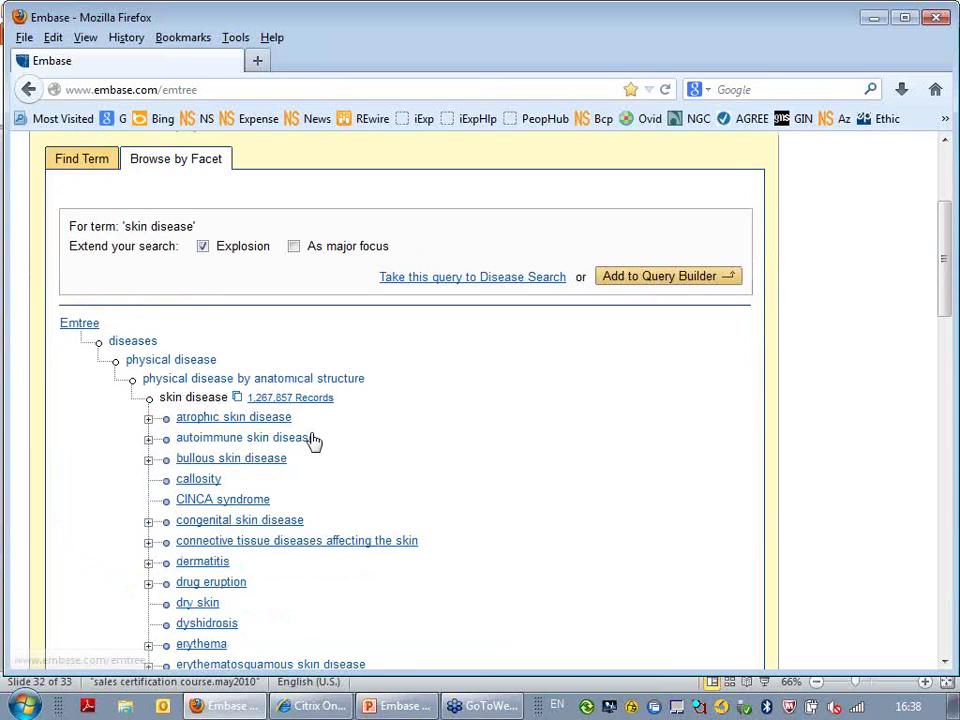
{"action": "left_click", "coordinate": [306, 400]}
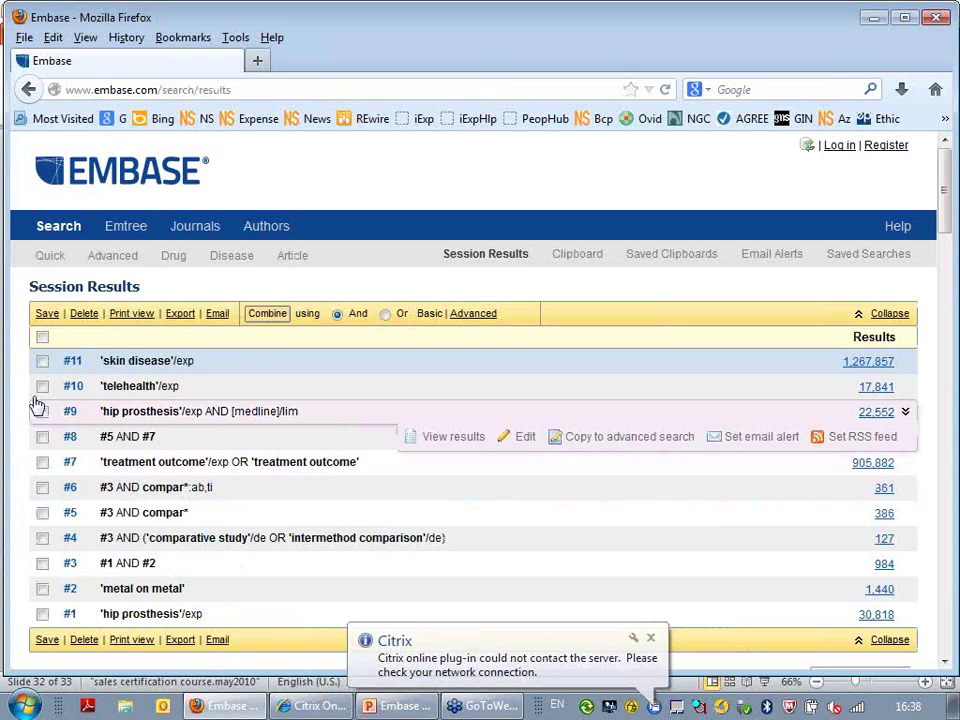
Combine the 'telehealth'/exp and 'skin disease'/exp searches using And.
{"action": "left_click", "coordinate": [42, 361]}
{"action": "left_click", "coordinate": [42, 386]}
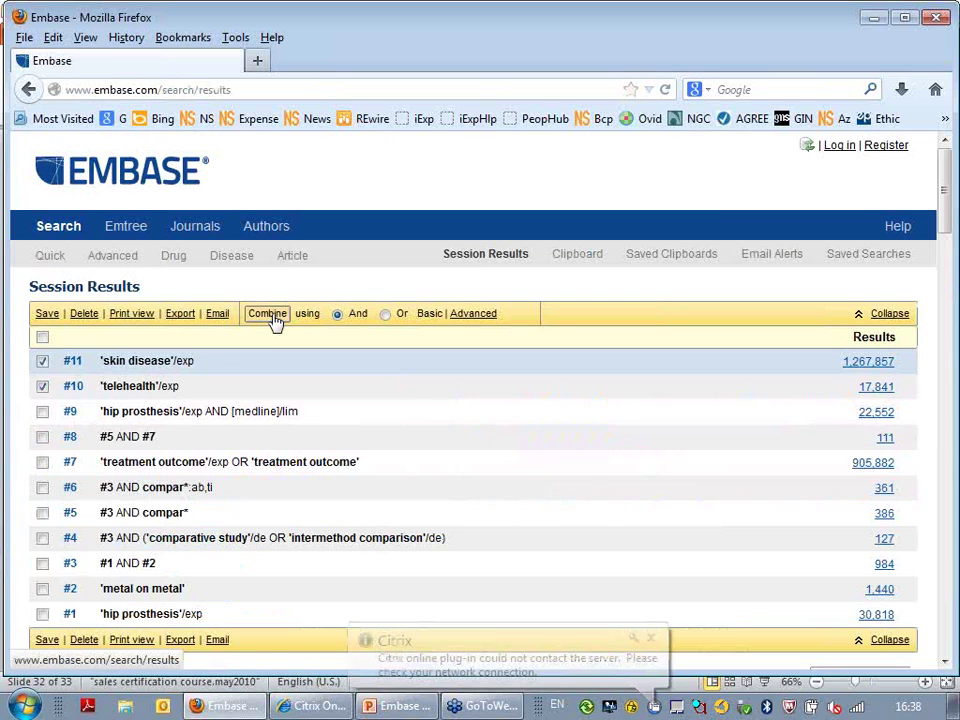
{"action": "left_click", "coordinate": [268, 314]}
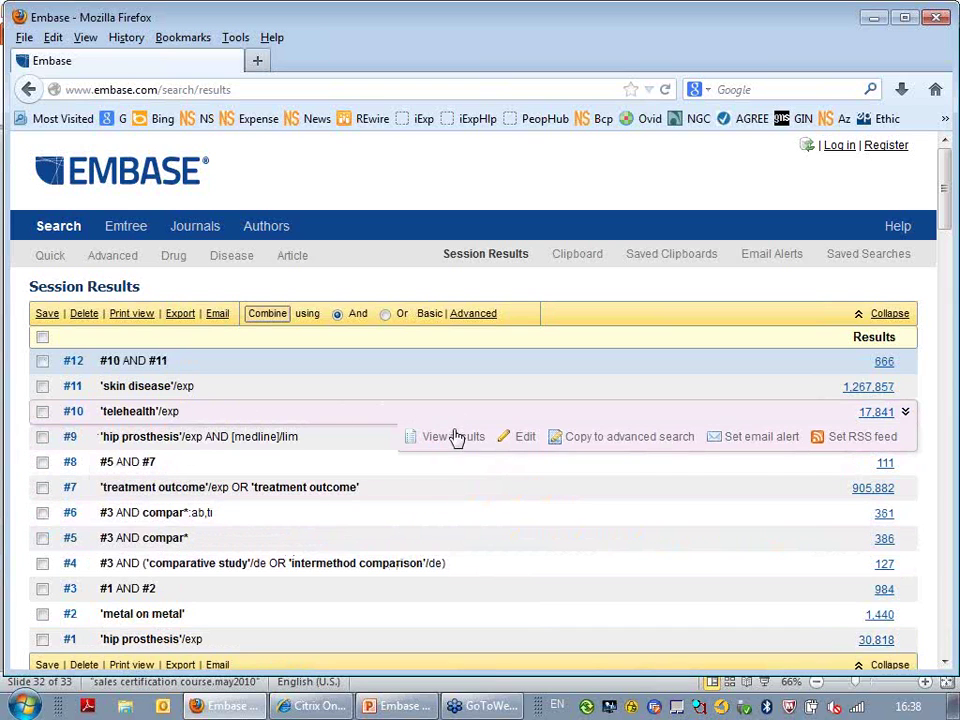
View the results of the 'telehealth'/exp search again and examine skin disease in its Disease filter list.
{"action": "left_click", "coordinate": [457, 442]}
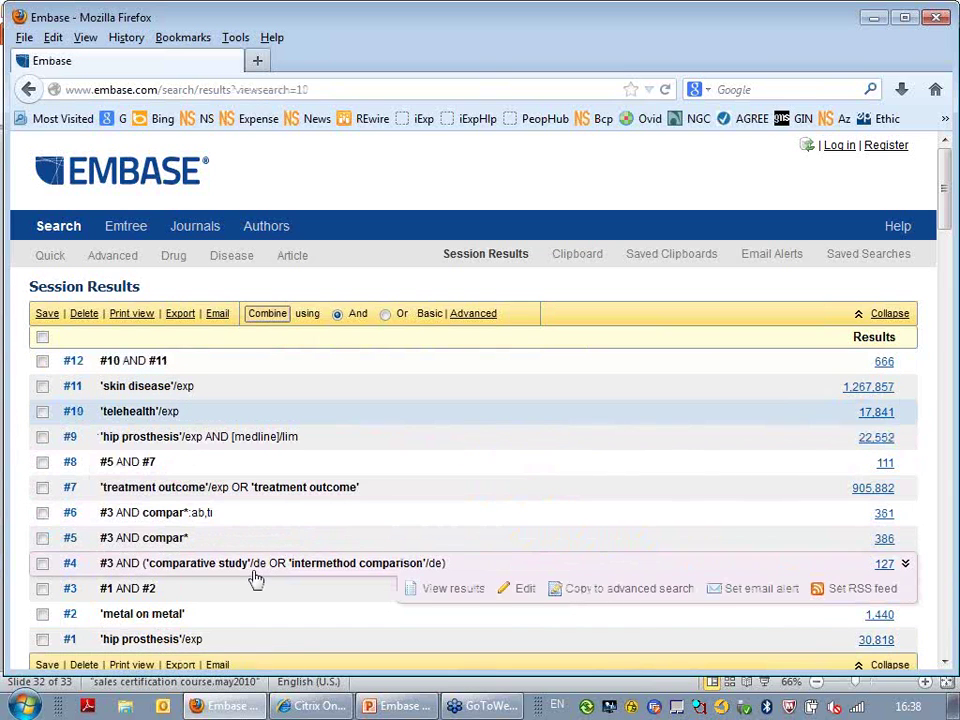
{"action": "scroll", "coordinate": [238, 579], "scroll_direction": "down", "scroll_amount": 1}
{"action": "scroll", "coordinate": [222, 578], "scroll_direction": "down", "scroll_amount": 2}
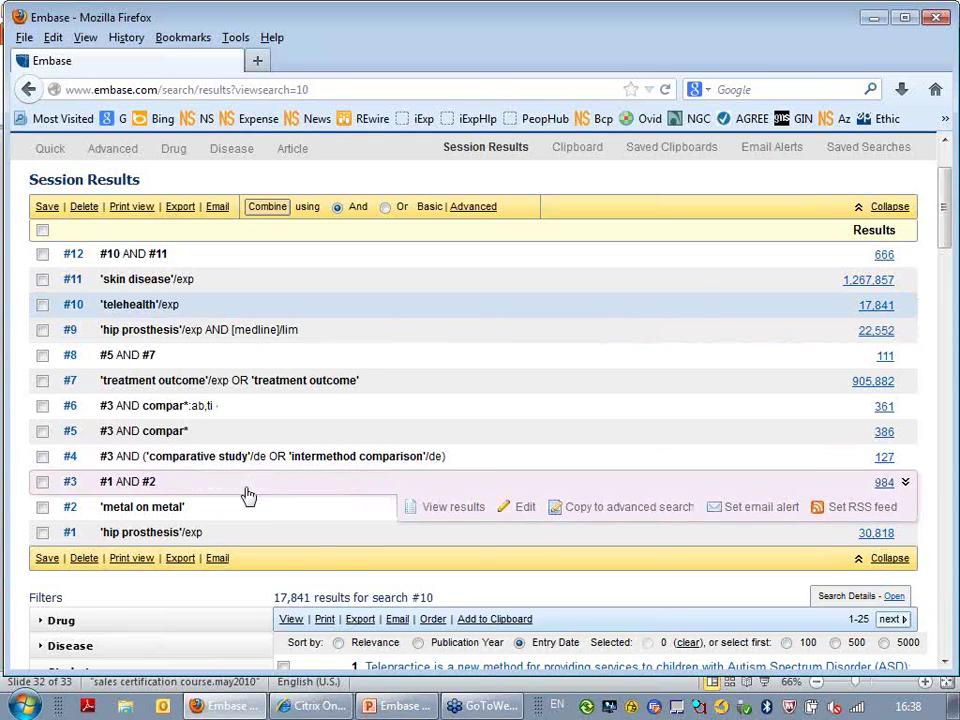
{"action": "scroll", "coordinate": [248, 496], "scroll_direction": "down", "scroll_amount": 1}
{"action": "scroll", "coordinate": [245, 497], "scroll_direction": "down", "scroll_amount": 1}
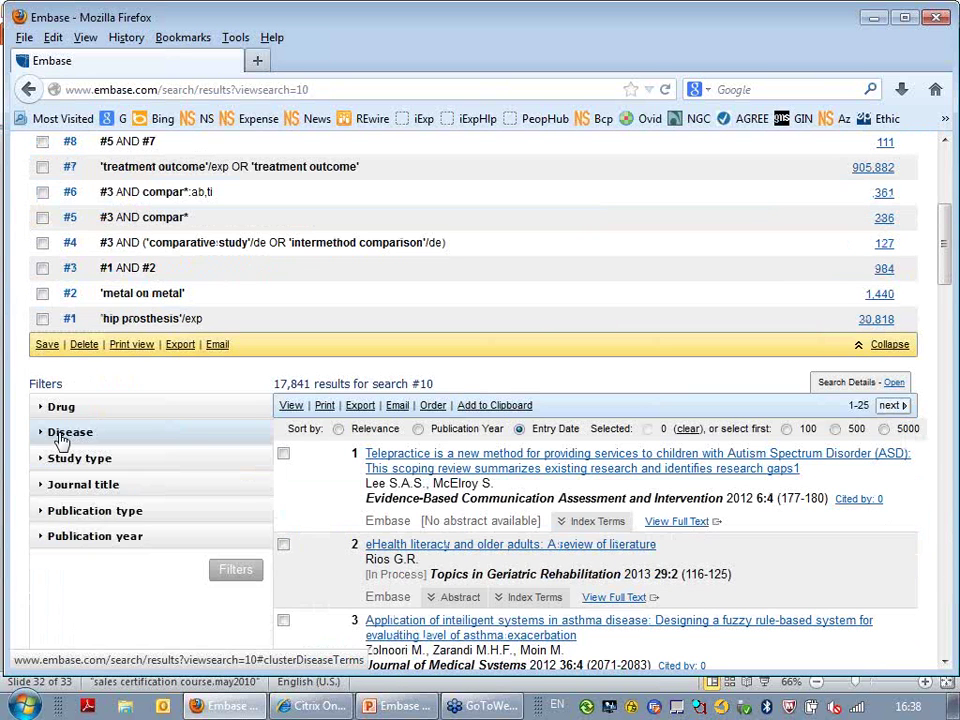
{"action": "left_click", "coordinate": [62, 431]}
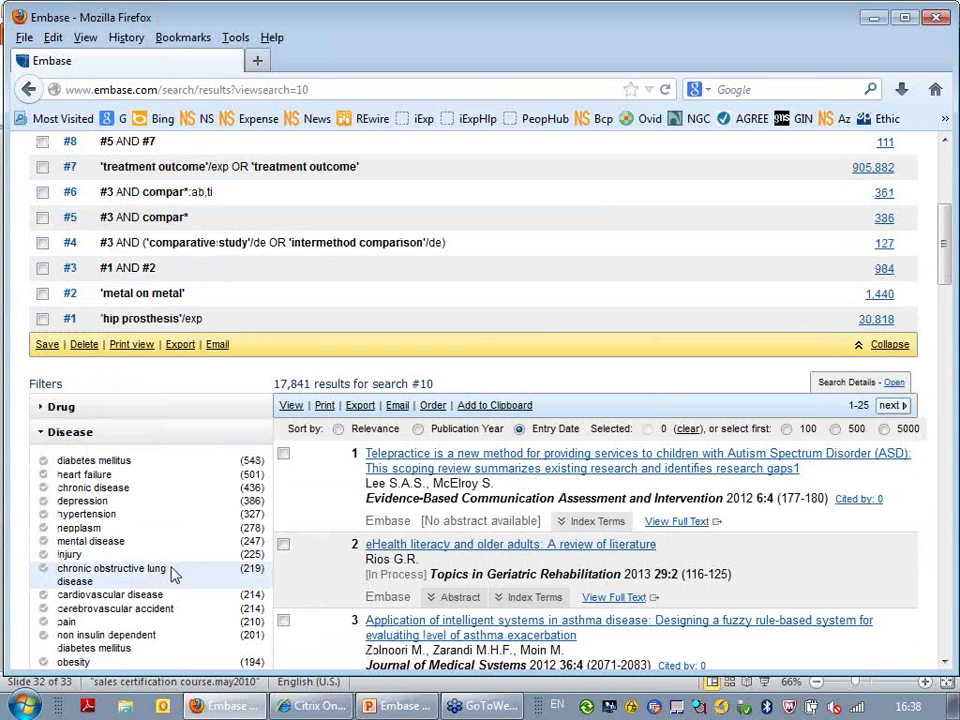
{"action": "scroll", "coordinate": [174, 574], "scroll_direction": "down", "scroll_amount": 1}
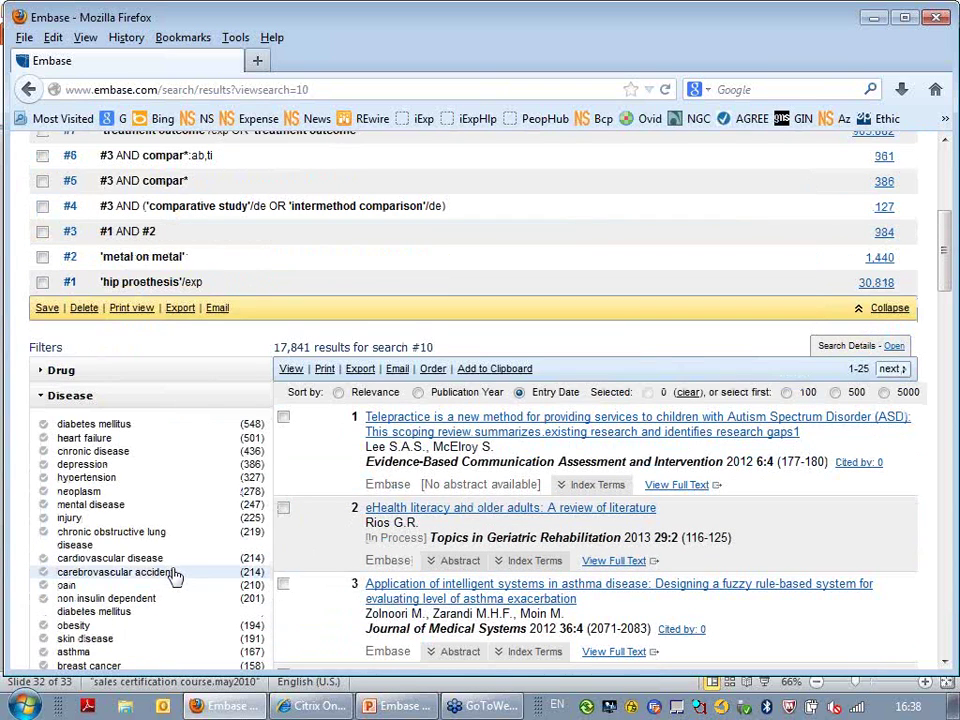
{"action": "scroll", "coordinate": [175, 577], "scroll_direction": "down", "scroll_amount": 2}
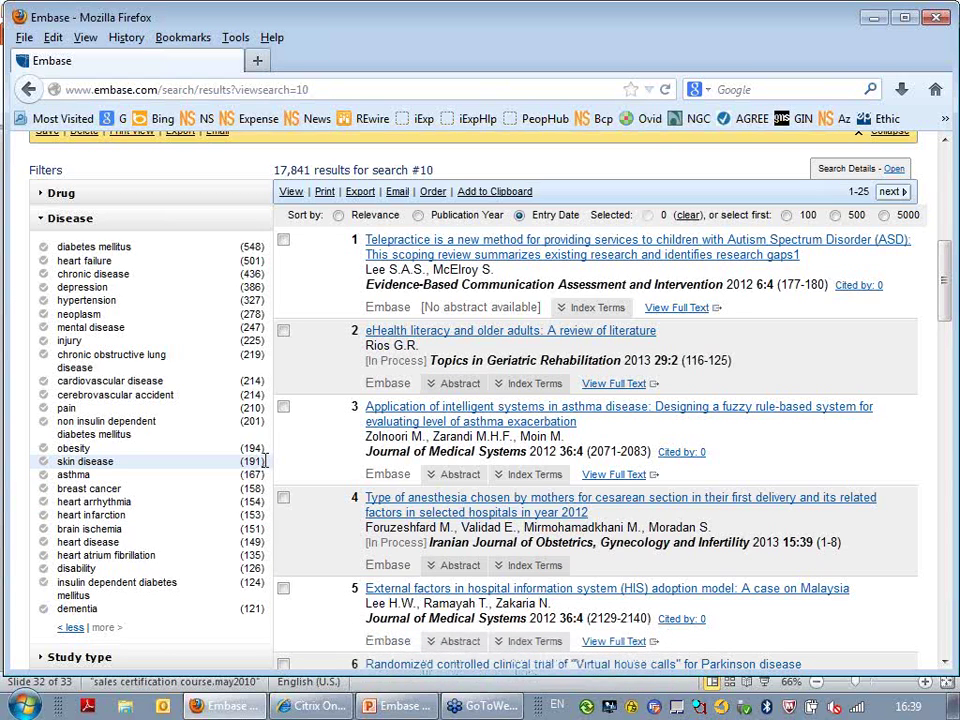
Open the online help and go to the Command Line Syntax page under Search Hints.
{"action": "scroll", "coordinate": [265, 461], "scroll_direction": "up", "scroll_amount": 1}
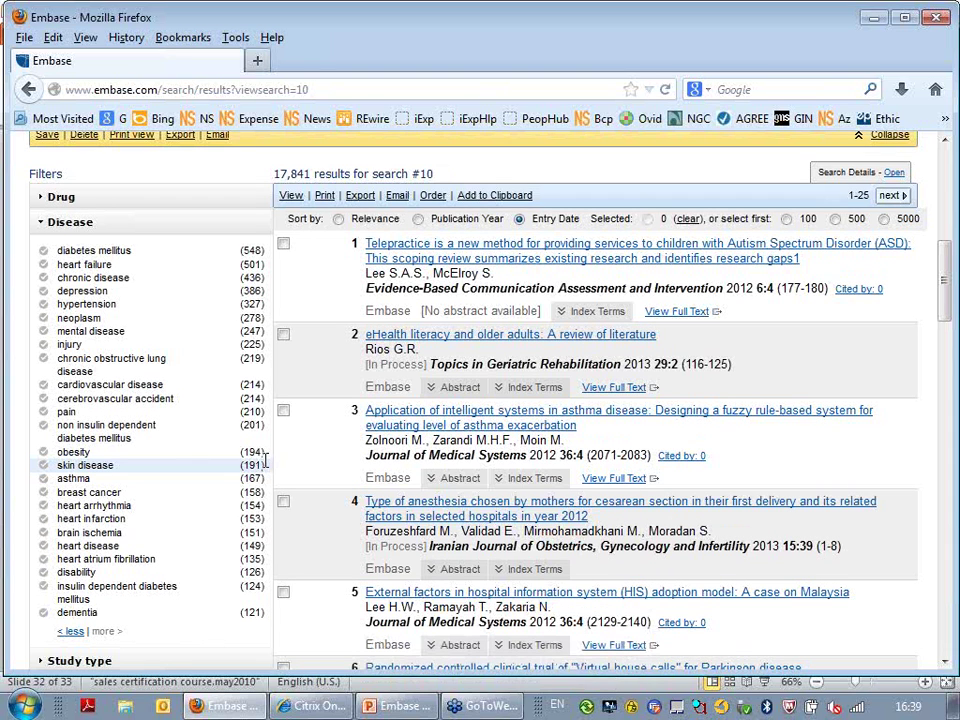
{"action": "scroll", "coordinate": [851, 160], "scroll_direction": "up", "scroll_amount": 3}
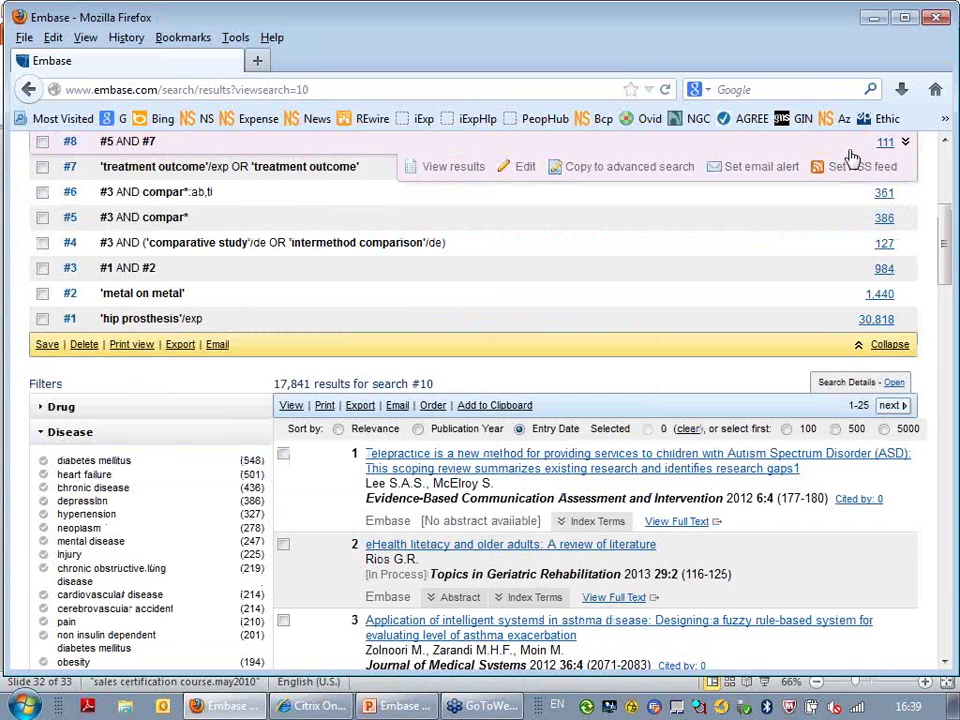
{"action": "scroll", "coordinate": [851, 160], "scroll_direction": "up", "scroll_amount": 3}
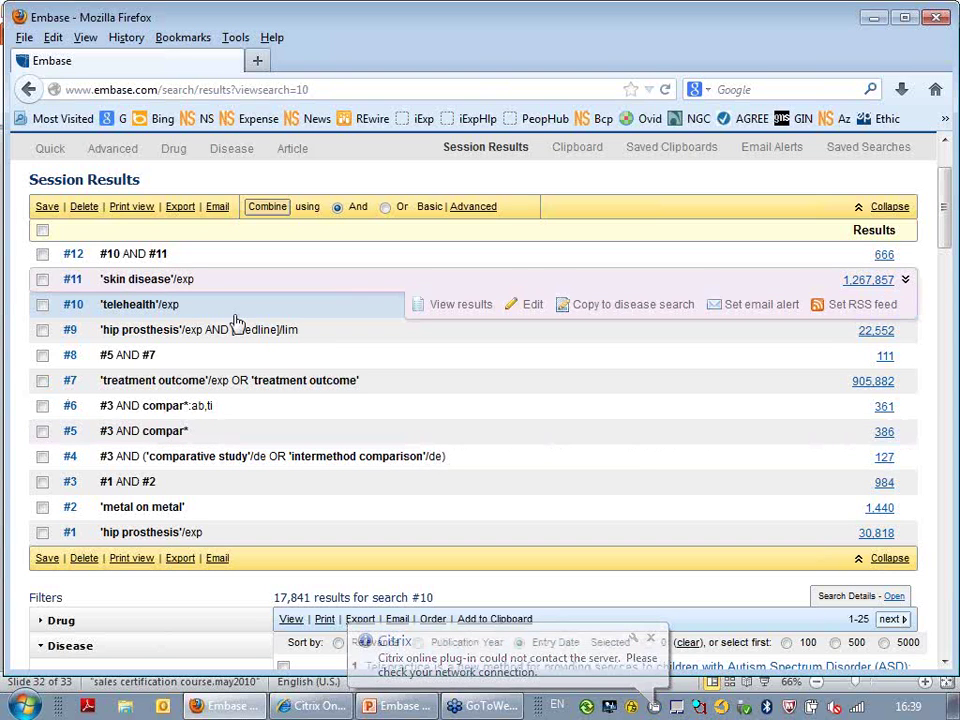
{"action": "scroll", "coordinate": [128, 266], "scroll_direction": "up", "scroll_amount": 2}
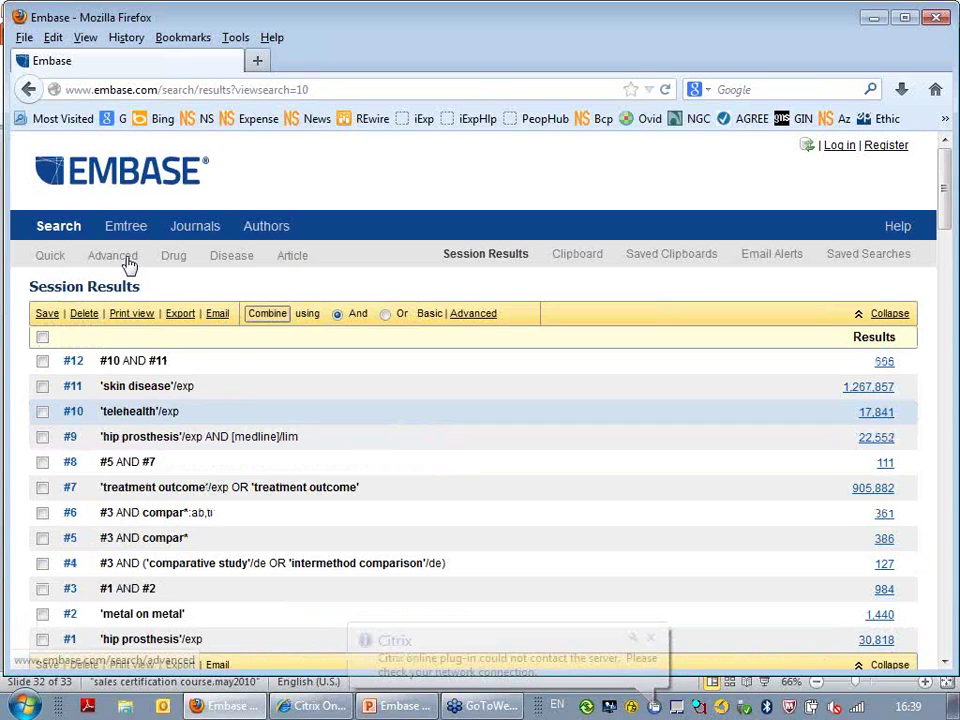
{"action": "left_click", "coordinate": [897, 227]}
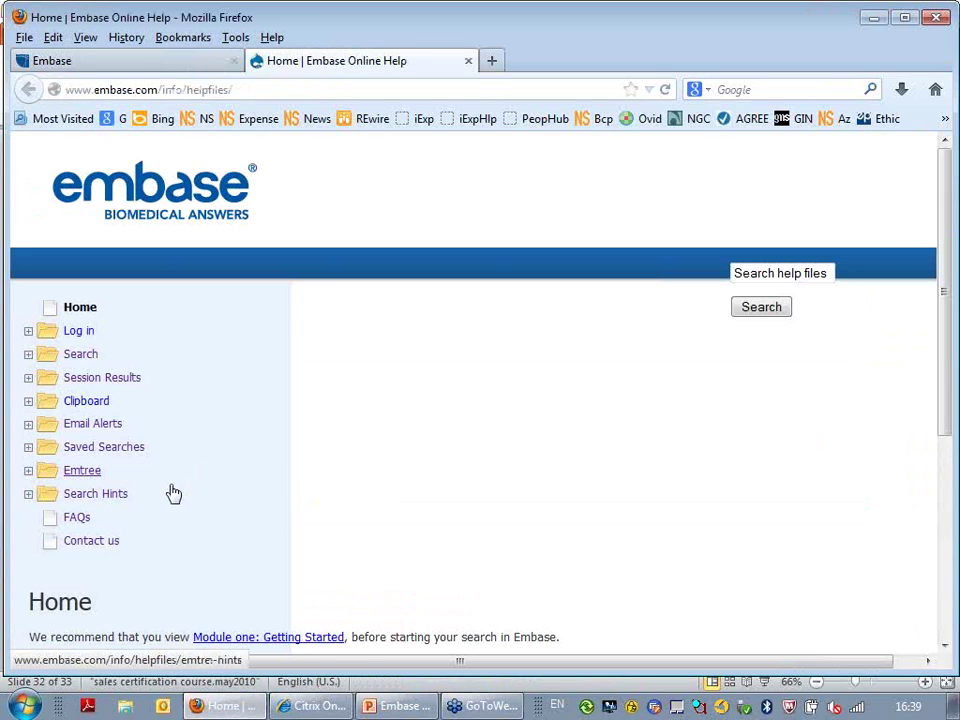
{"action": "left_click", "coordinate": [97, 496]}
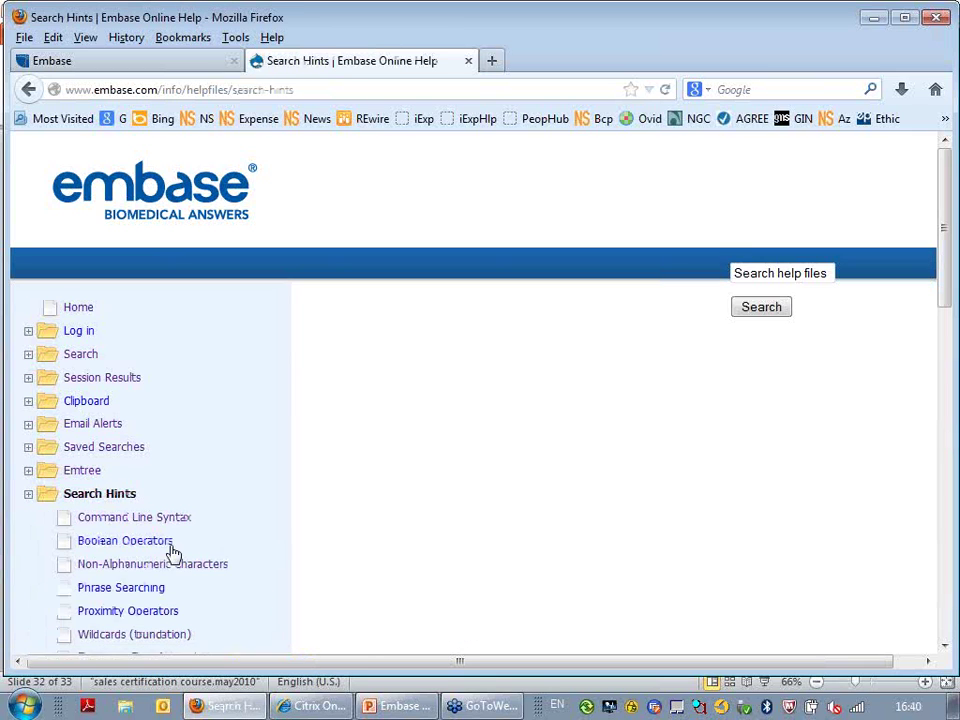
{"action": "scroll", "coordinate": [259, 597], "scroll_direction": "down", "scroll_amount": 2}
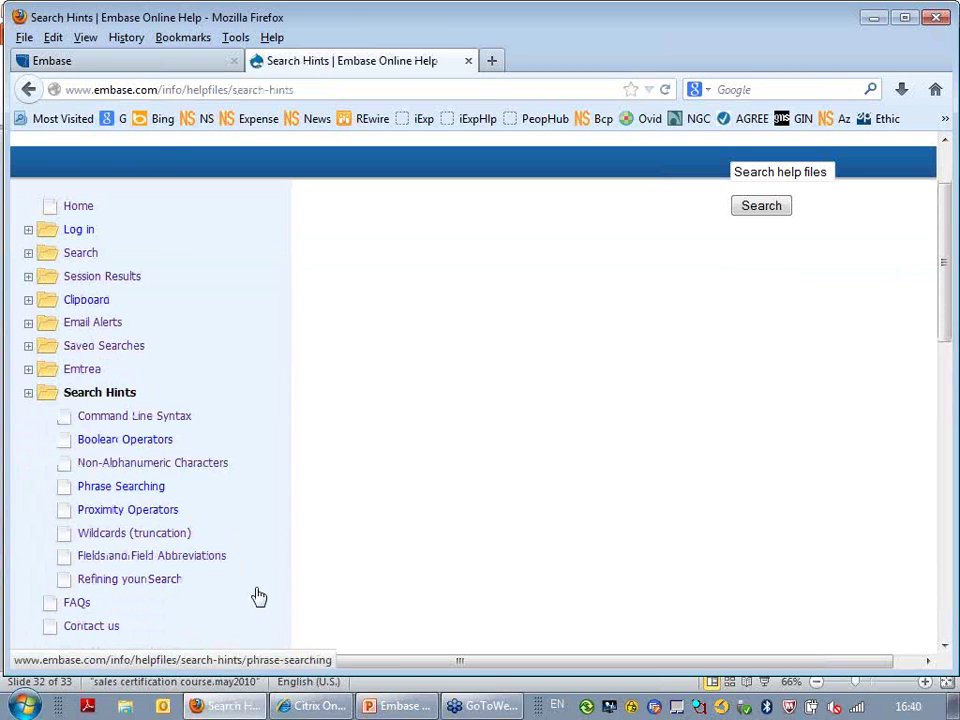
{"action": "scroll", "coordinate": [252, 598], "scroll_direction": "down", "scroll_amount": 1}
{"action": "scroll", "coordinate": [246, 598], "scroll_direction": "down", "scroll_amount": 2}
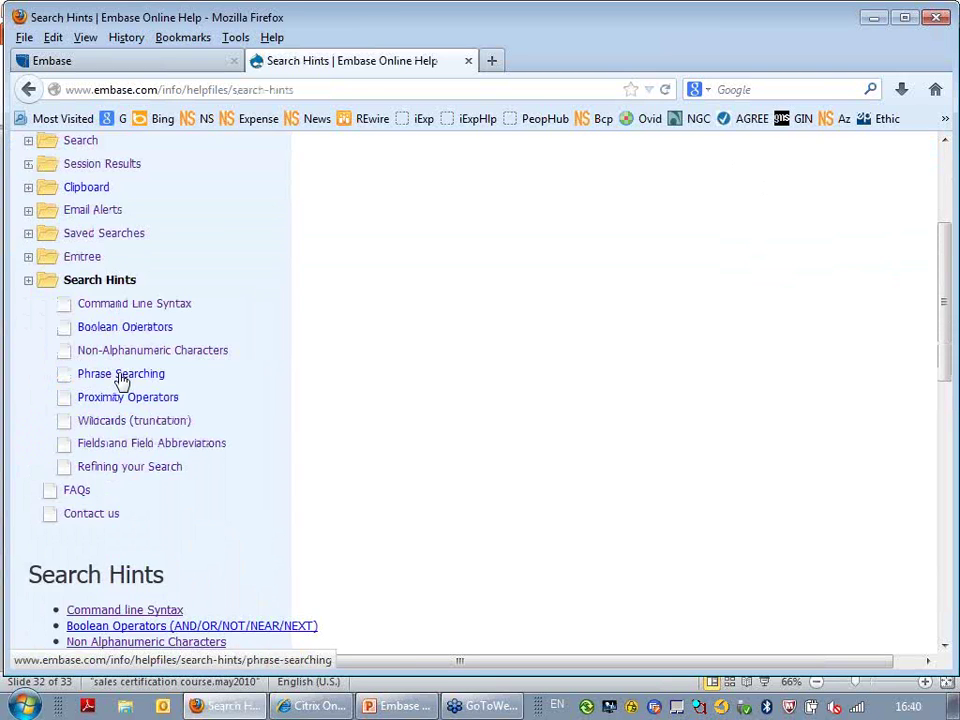
{"action": "left_click", "coordinate": [121, 378]}
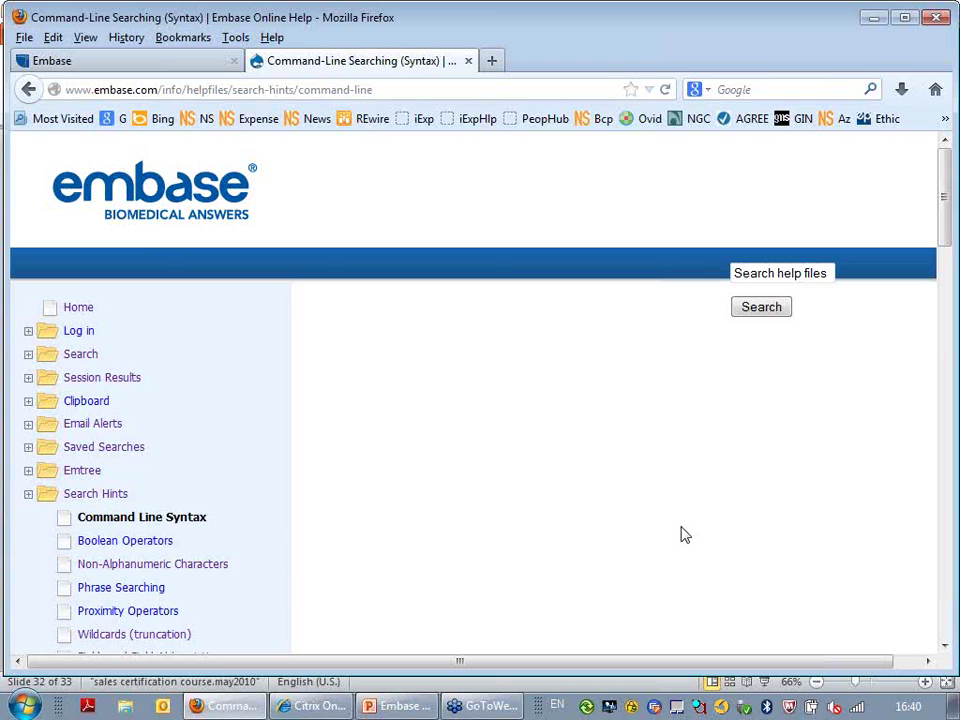
Examine the command-line syntax help page, including free text, field restriction and exact search in designated fields.
{"action": "scroll", "coordinate": [520, 557], "scroll_direction": "down", "scroll_amount": 1}
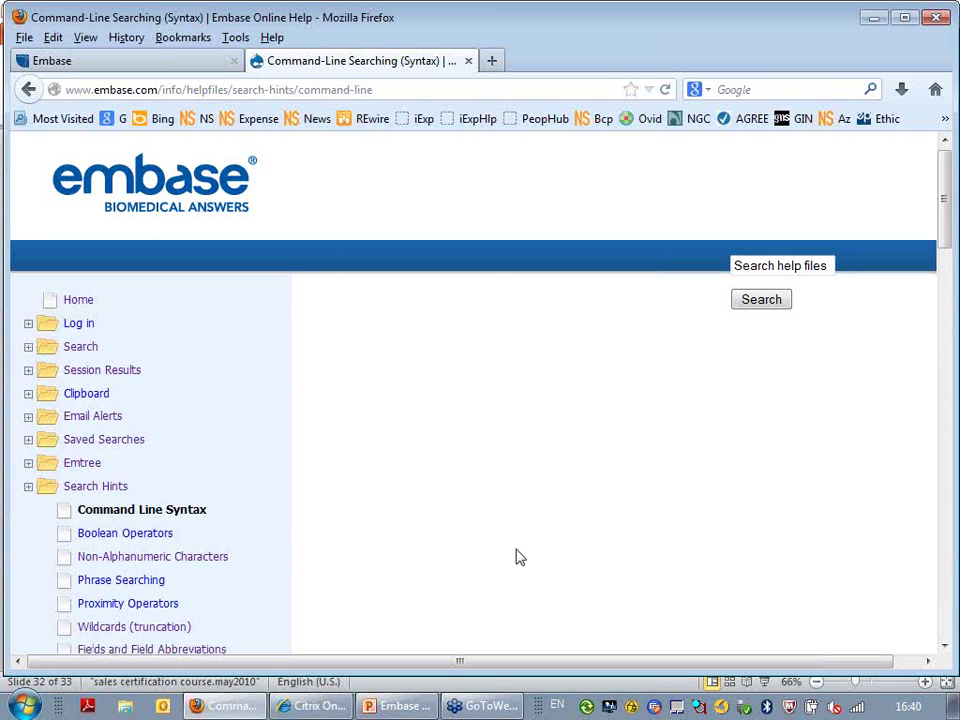
{"action": "scroll", "coordinate": [520, 557], "scroll_direction": "down", "scroll_amount": 1}
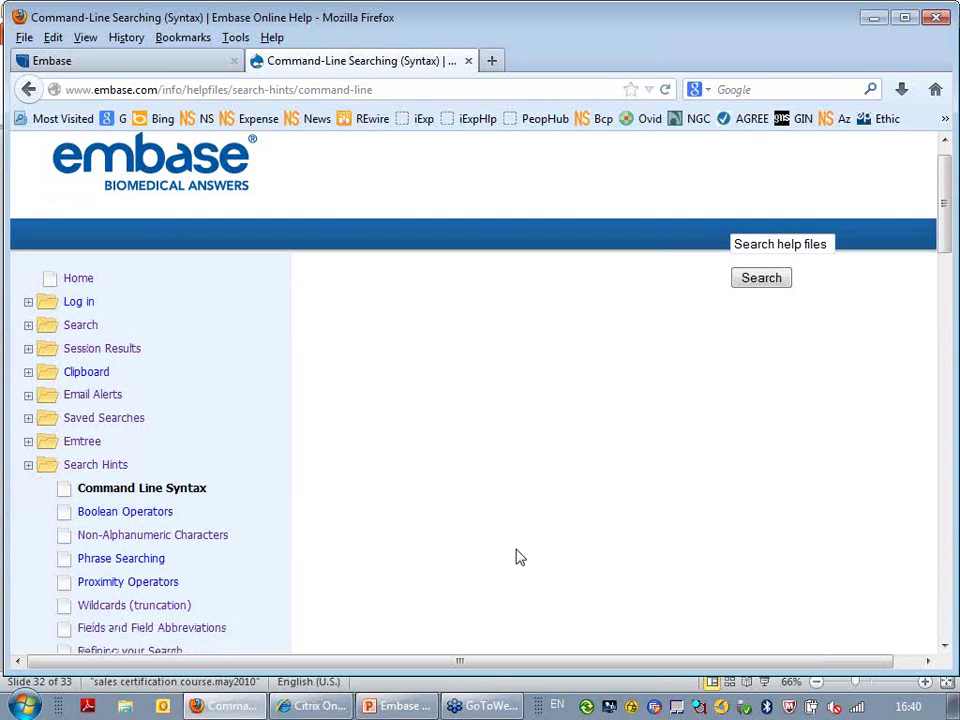
{"action": "scroll", "coordinate": [520, 557], "scroll_direction": "down", "scroll_amount": 3}
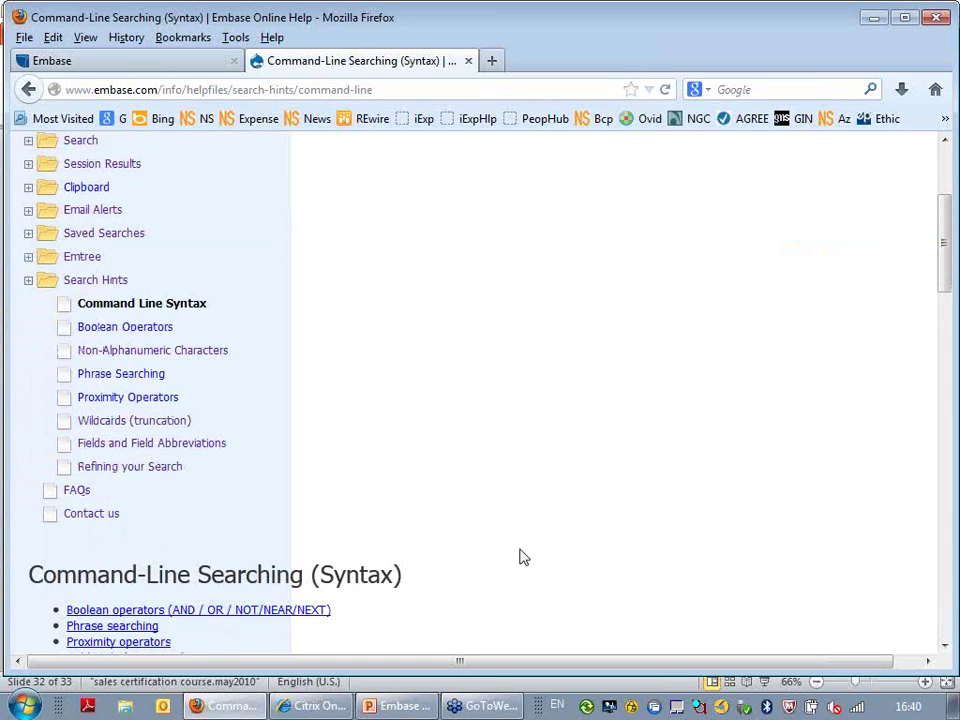
{"action": "scroll", "coordinate": [520, 557], "scroll_direction": "down", "scroll_amount": 1}
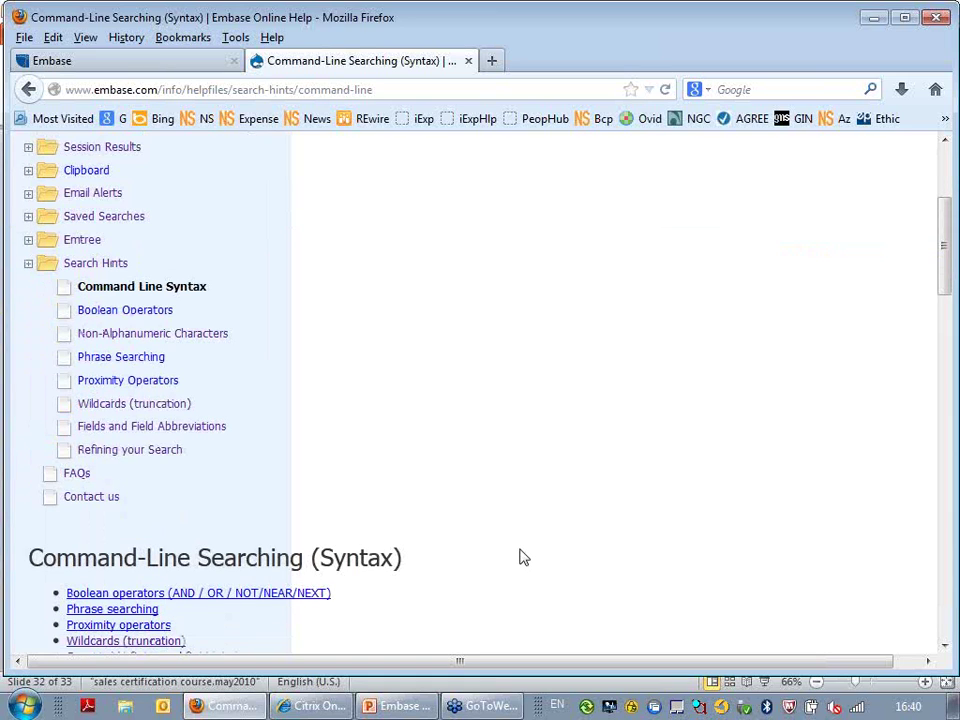
{"action": "scroll", "coordinate": [520, 557], "scroll_direction": "down", "scroll_amount": 2}
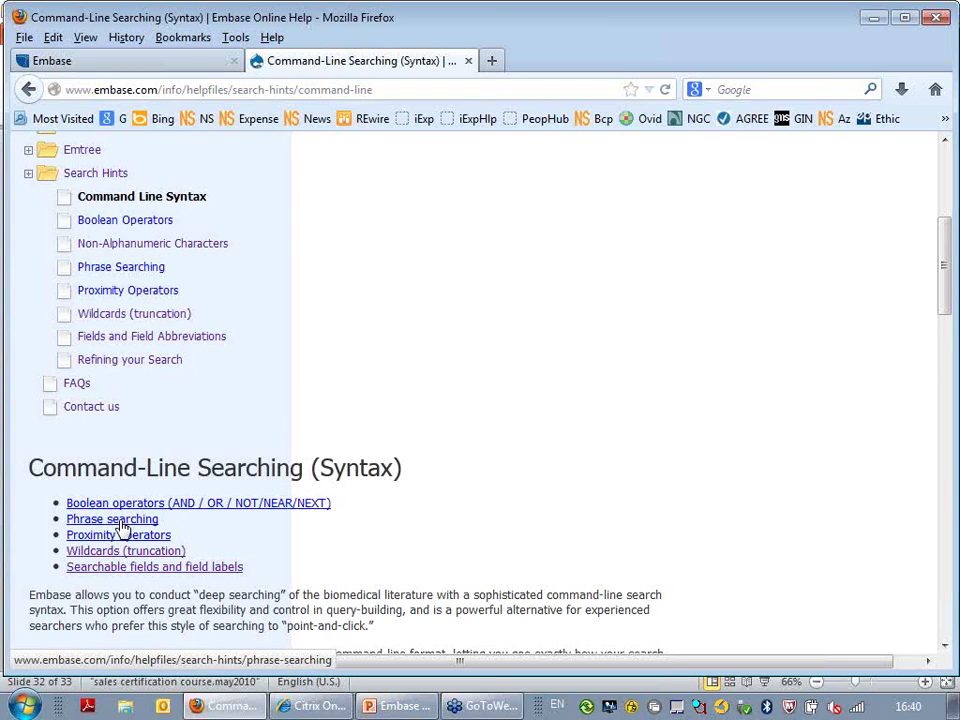
{"action": "scroll", "coordinate": [320, 515], "scroll_direction": "down", "scroll_amount": 5}
{"action": "scroll", "coordinate": [320, 515], "scroll_direction": "down", "scroll_amount": 6}
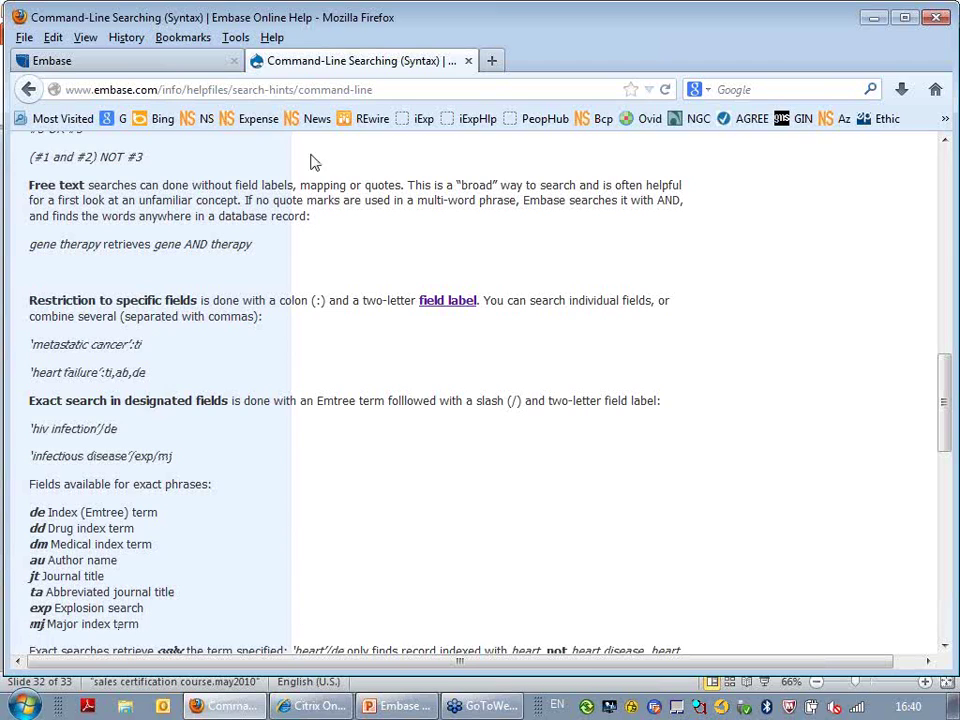
Return to Embase and run an advanced search for 'cancer gene therapy' limited to terms of major focus.
{"action": "left_click", "coordinate": [151, 66]}
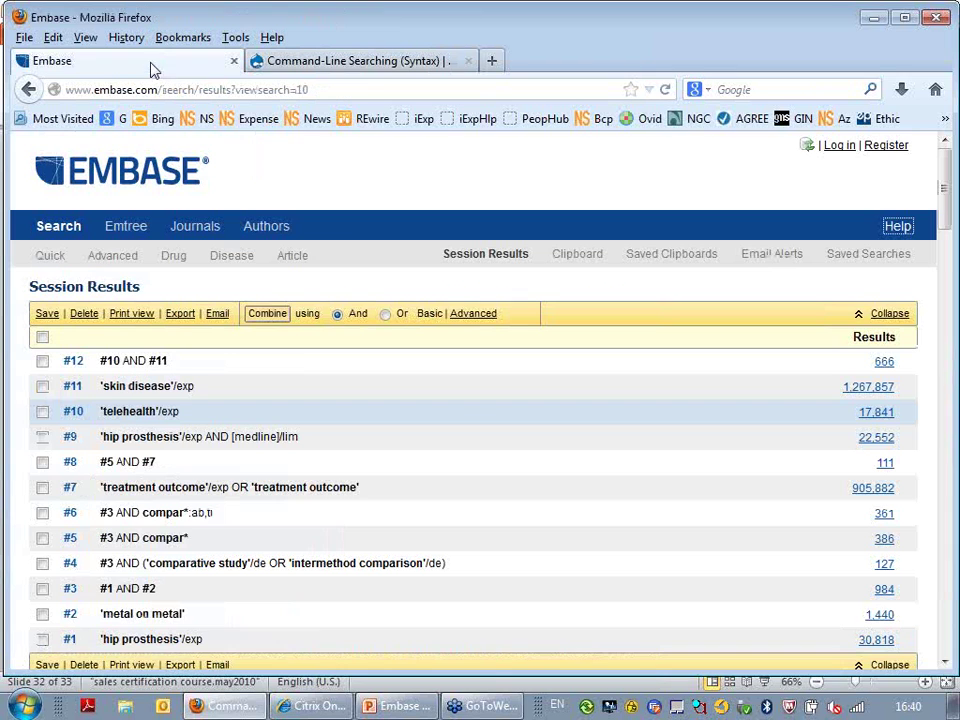
{"action": "left_click", "coordinate": [110, 258]}
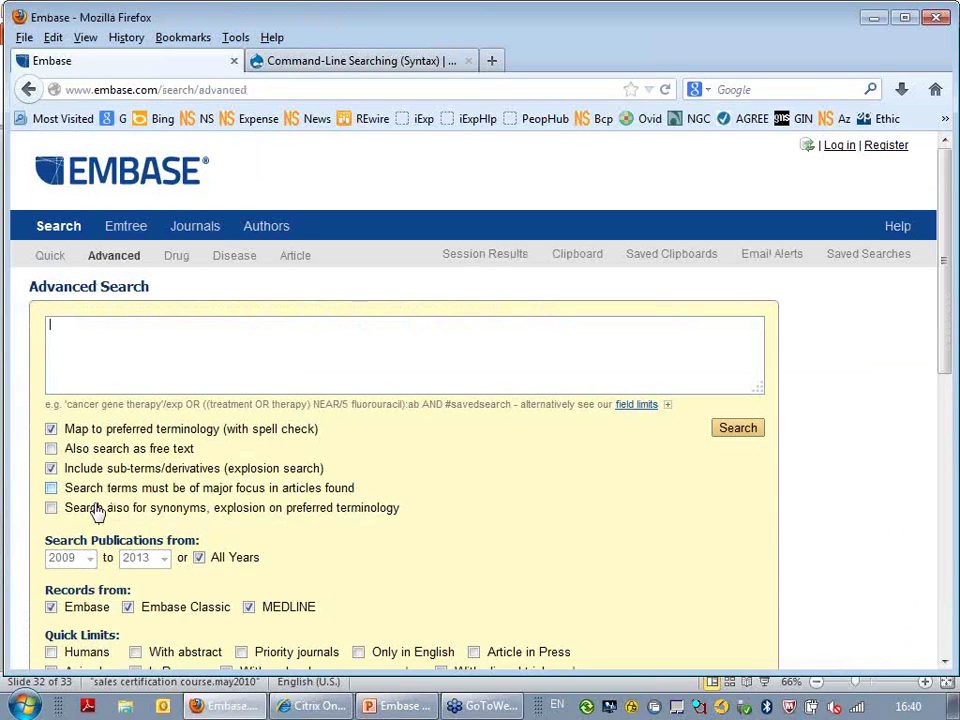
{"action": "left_click", "coordinate": [51, 489]}
{"action": "left_click", "coordinate": [102, 340]}
{"action": "left_click_drag", "start_coordinate": [180, 404], "coordinate": [63, 405]}
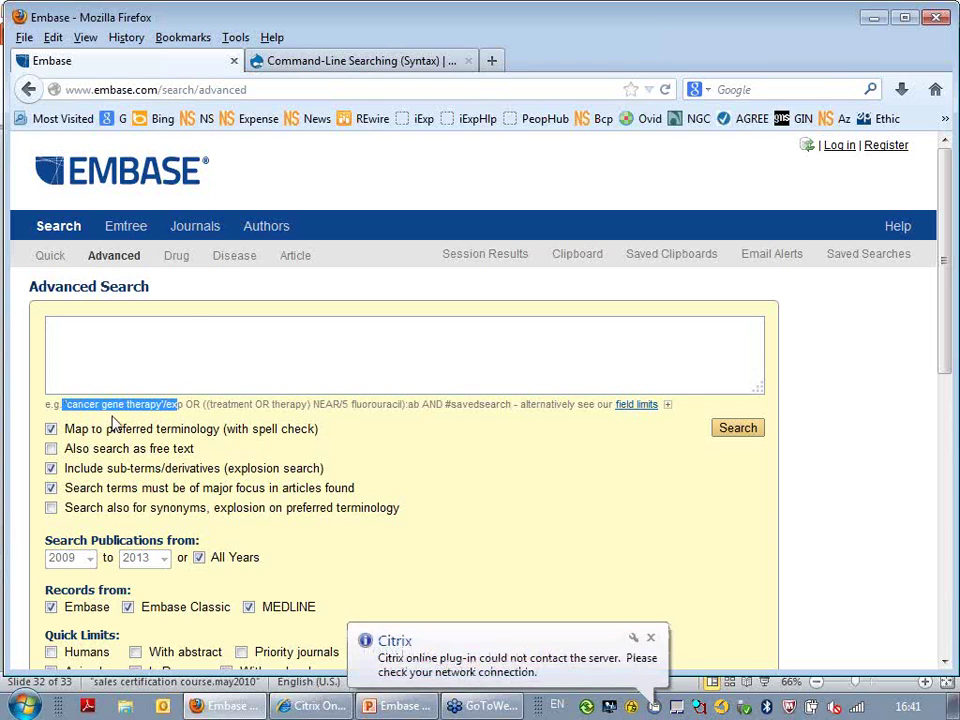
{"action": "left_click", "coordinate": [104, 340]}
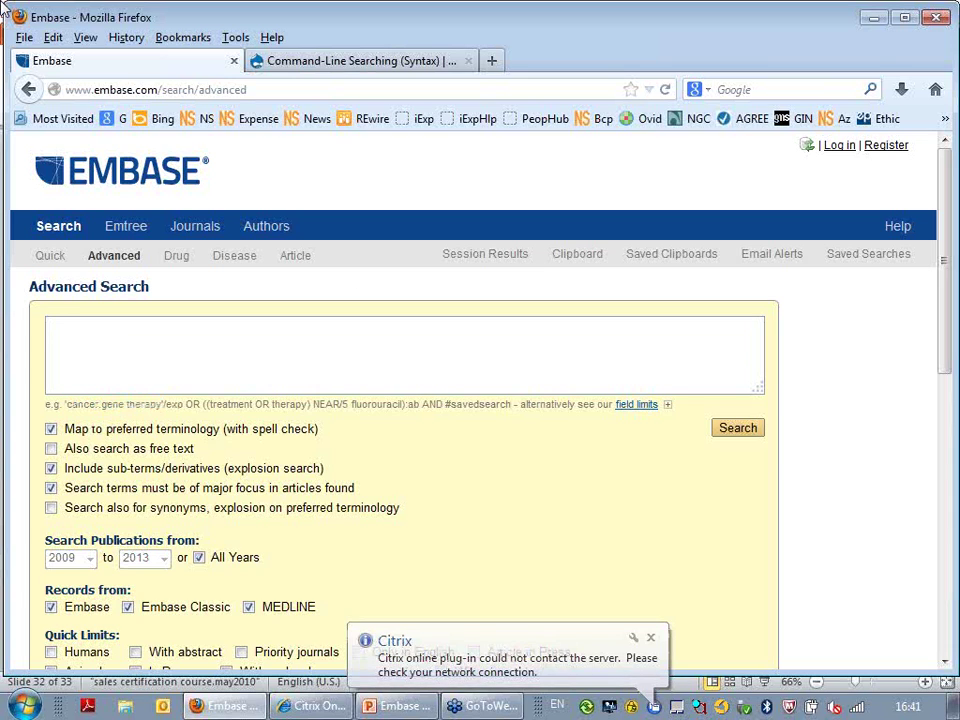
{"action": "type", "text": "c"}
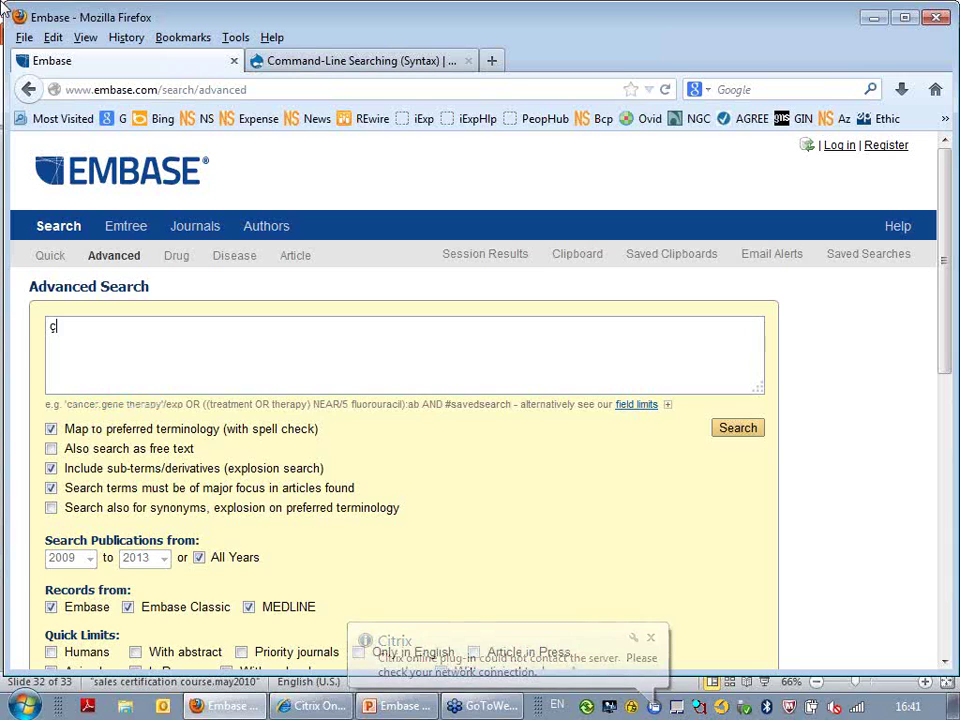
{"action": "key", "text": "BackSpace"}
{"action": "type", "text": "'cancer gene t"}
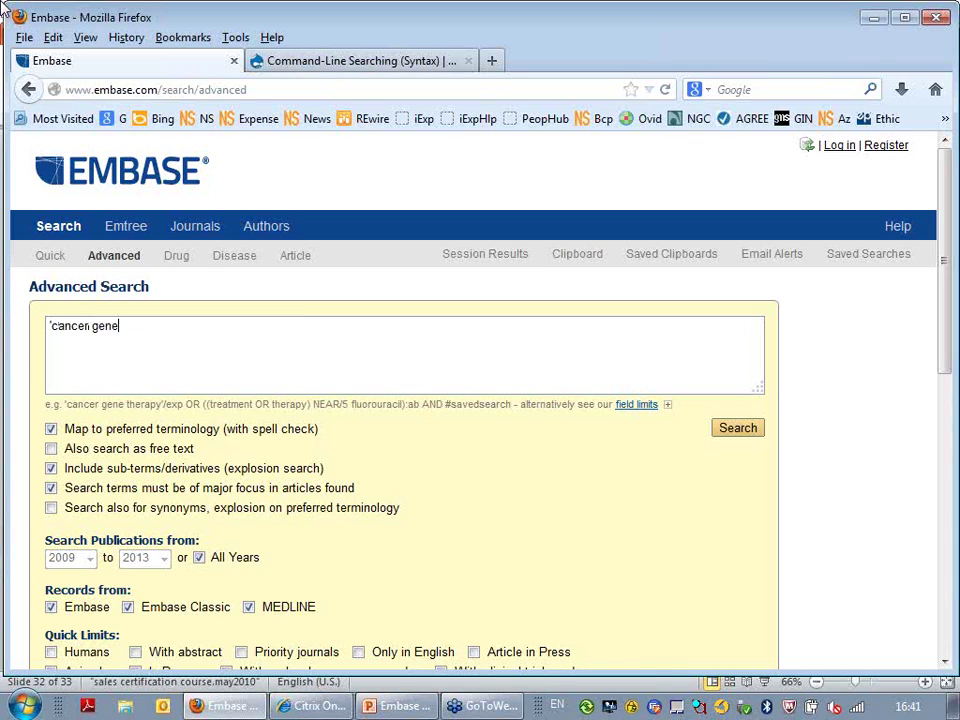
{"action": "type", "text": "herapy'/de"}
{"action": "left_click", "coordinate": [727, 432]}
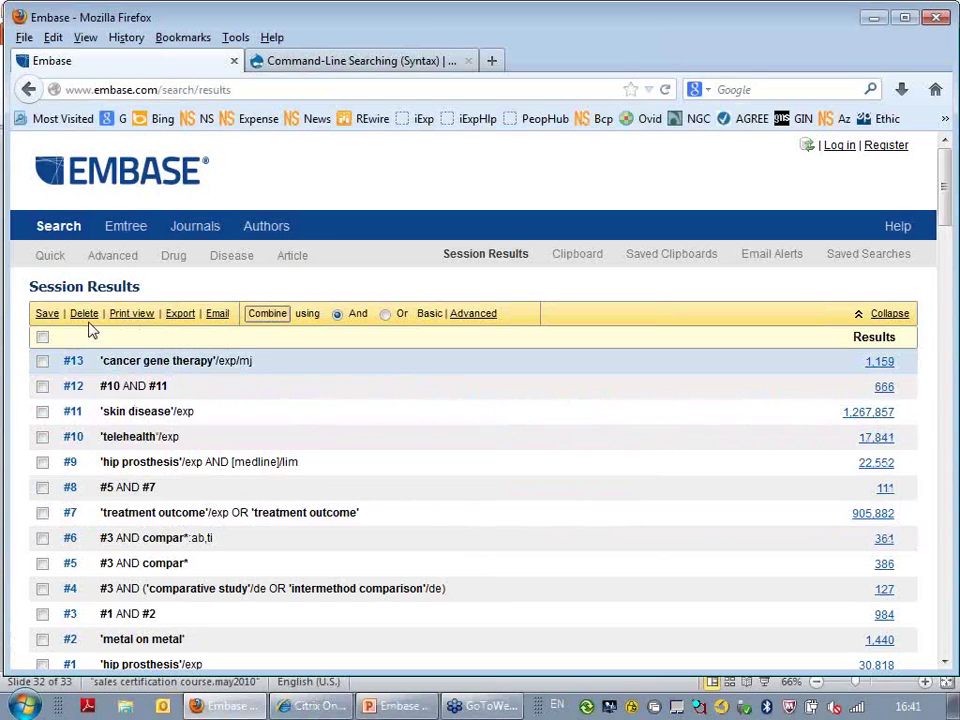
Run a new advanced search for the hyphenated phrase cancer-gene-therapy with the default mapping and explosion options.
{"action": "left_click", "coordinate": [110, 256]}
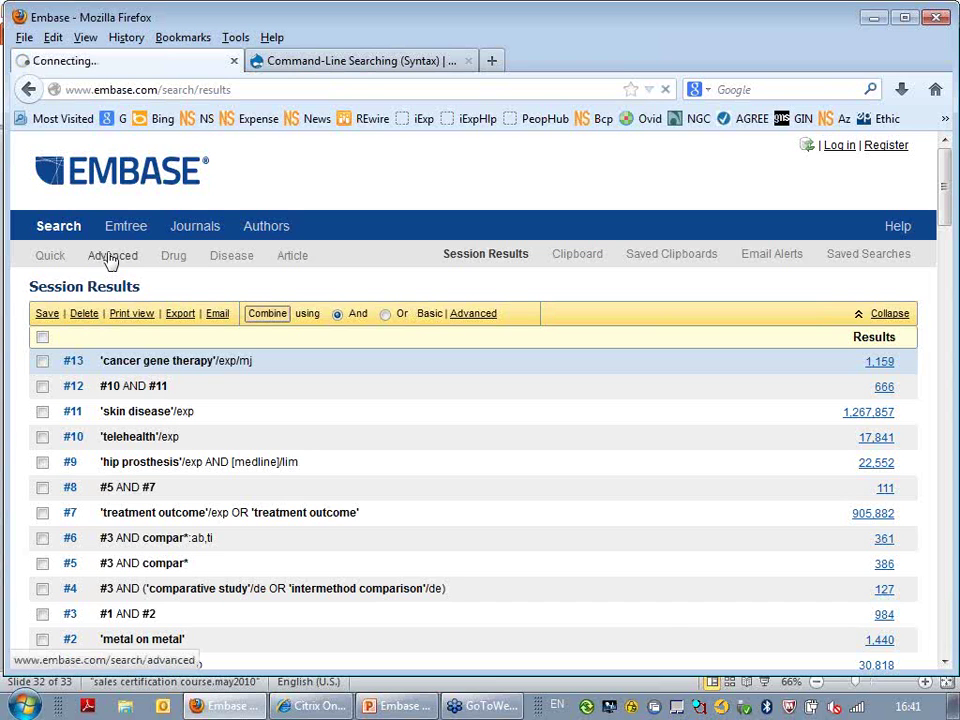
{"action": "left_click", "coordinate": [115, 325]}
{"action": "type", "text": "cancer"}
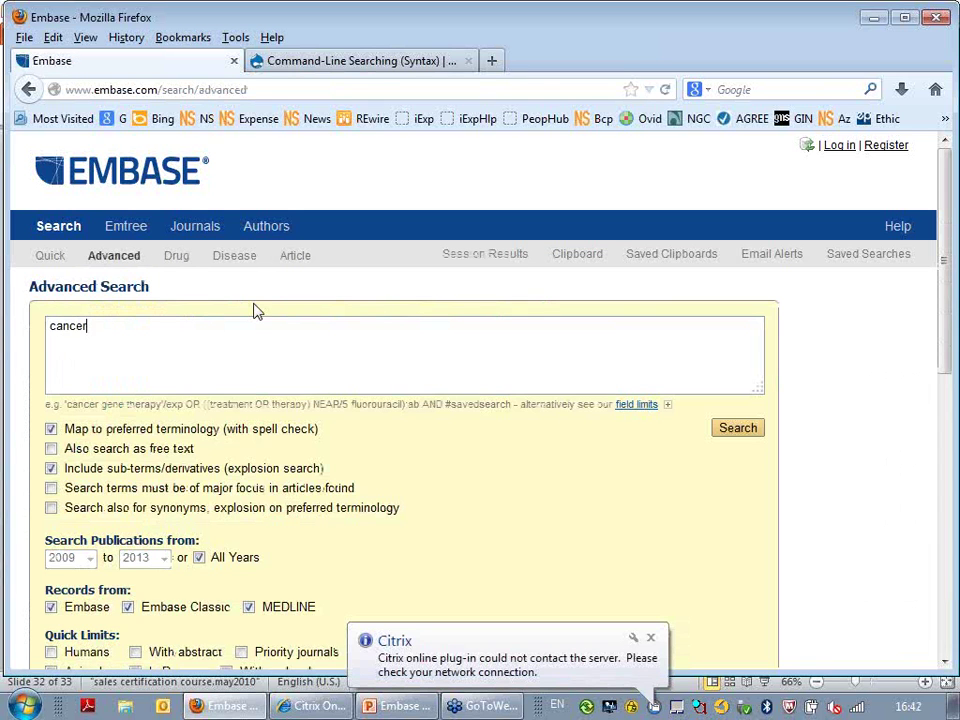
{"action": "type", "text": "-gene"}
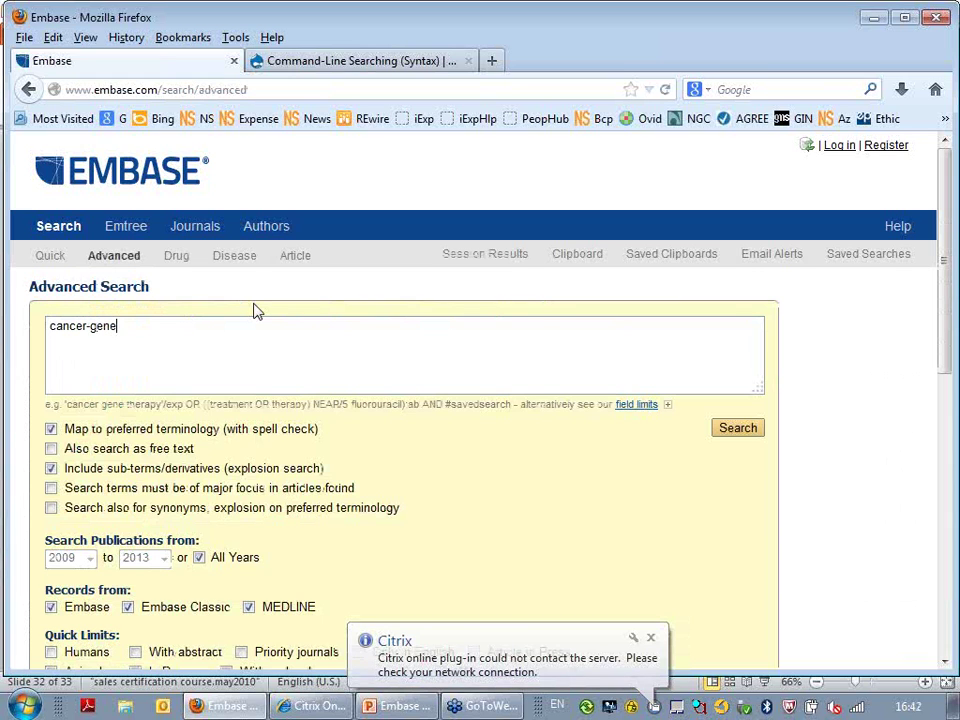
{"action": "type", "text": "-therapy"}
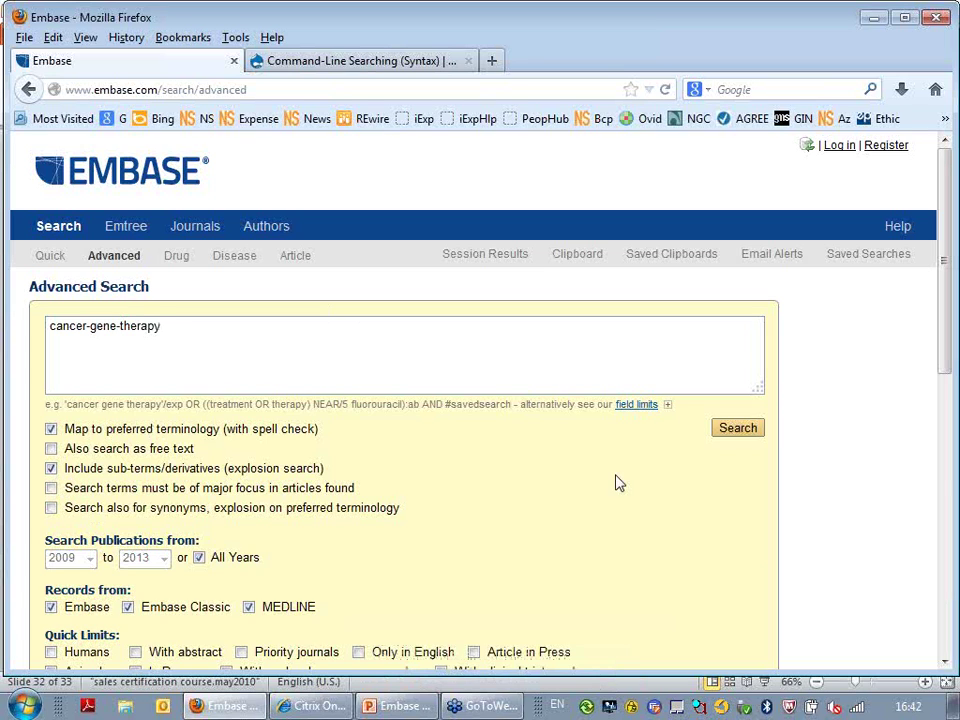
{"action": "left_click", "coordinate": [738, 429]}
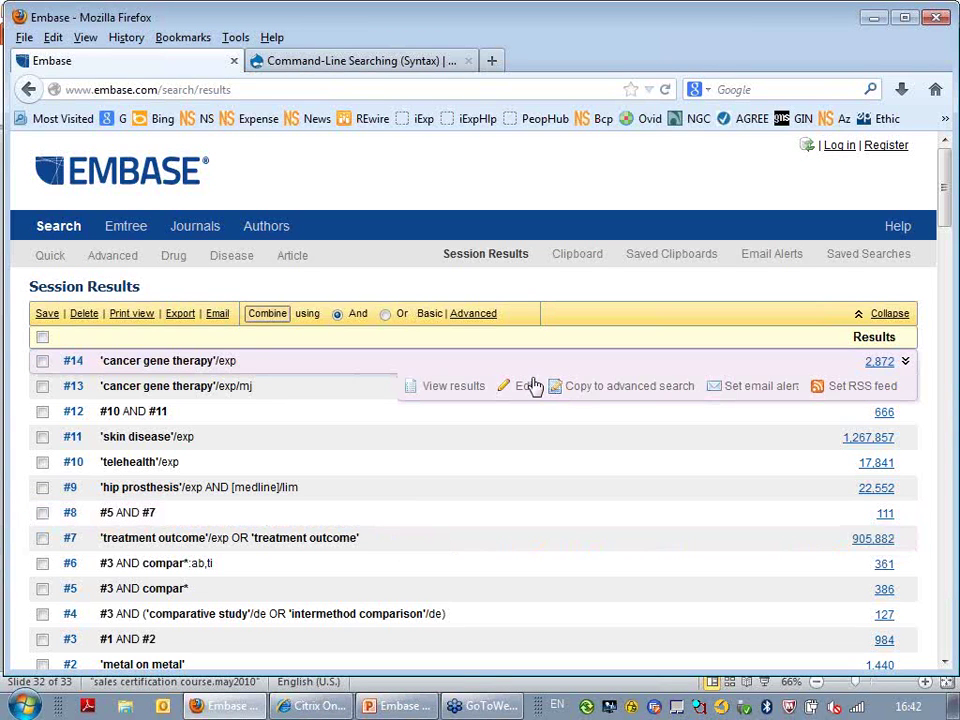
Edit the 'cancer gene therapy'/exp search to 'cancer gene therapy'/exp/mj, test it and accept the update.
{"action": "left_click", "coordinate": [526, 386]}
{"action": "type", "text": "/mj"}
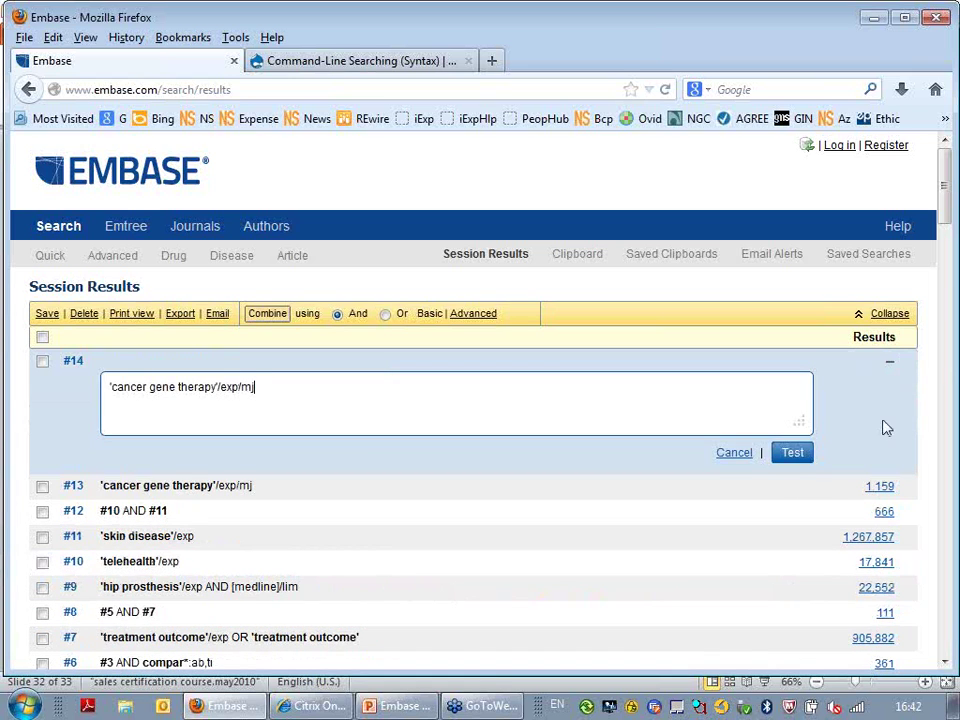
{"action": "left_click", "coordinate": [792, 454]}
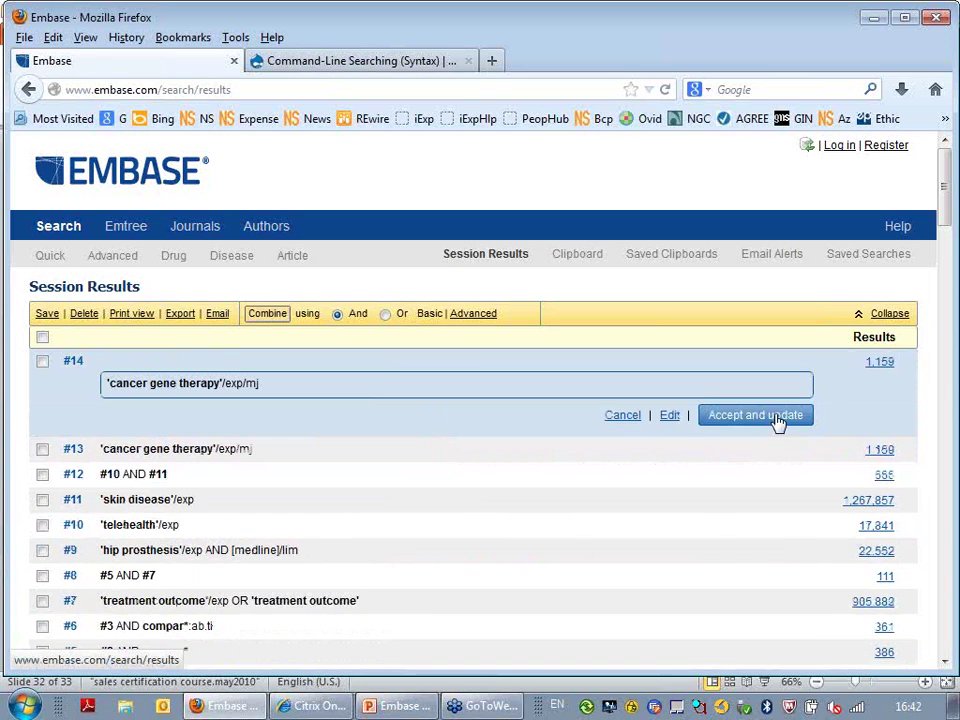
{"action": "left_click", "coordinate": [778, 420]}
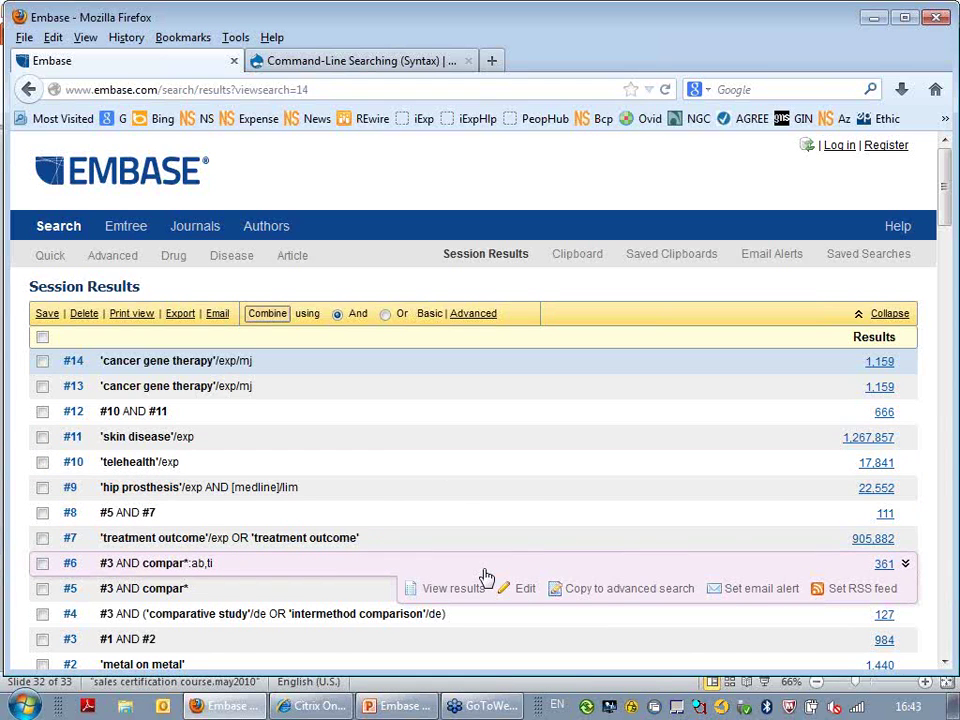
Find the term image in Emtree and open the preferred term image guided biopsy.
{"action": "left_click", "coordinate": [134, 229]}
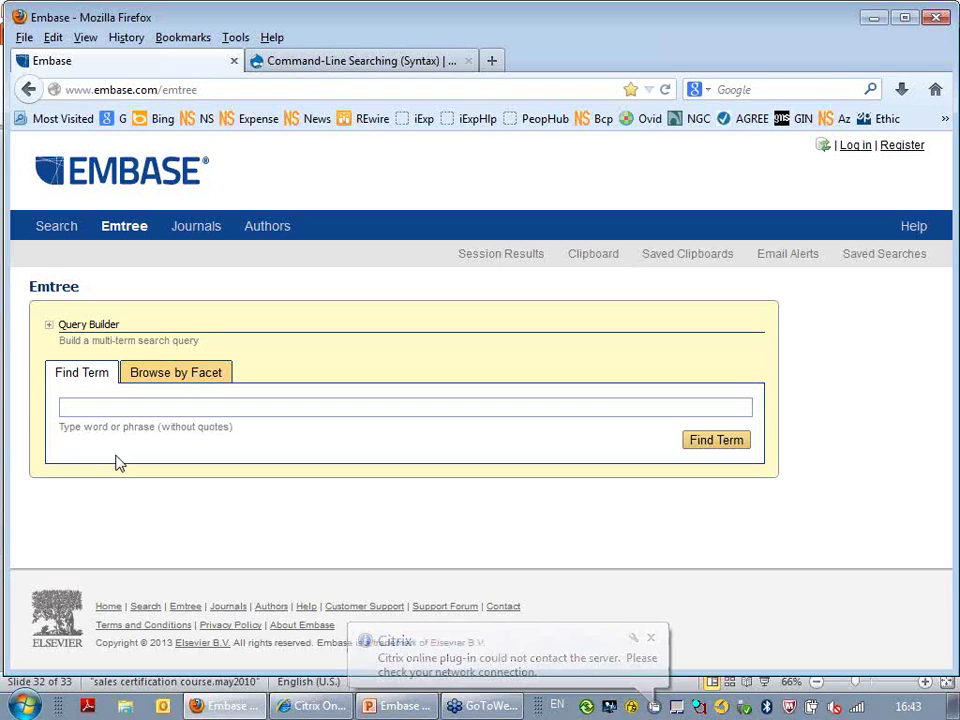
{"action": "type", "text": "image"}
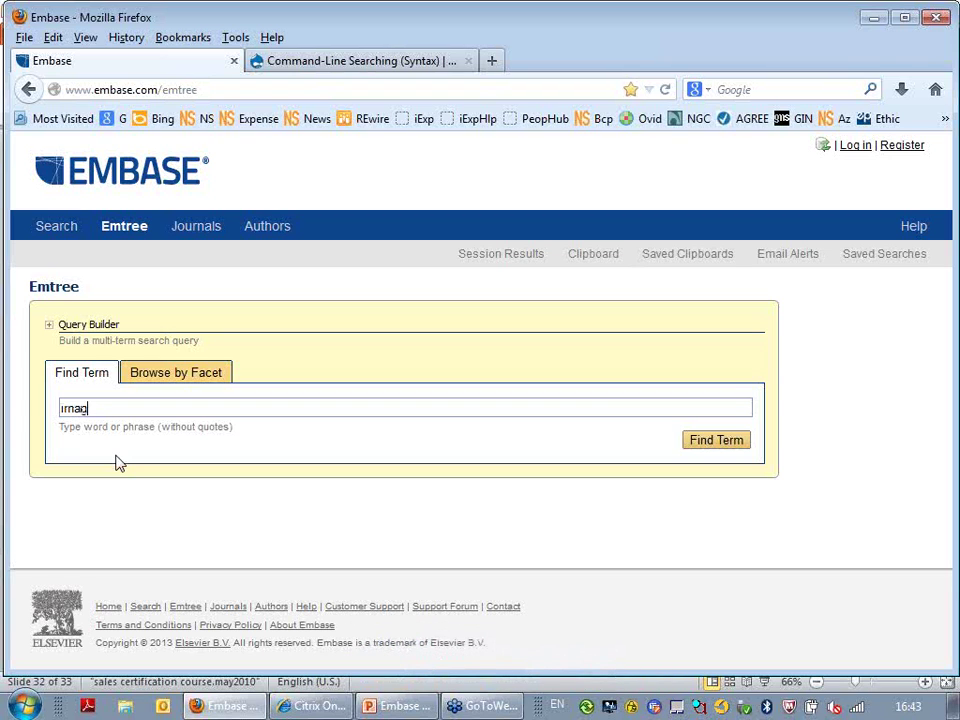
{"action": "left_click", "coordinate": [703, 450]}
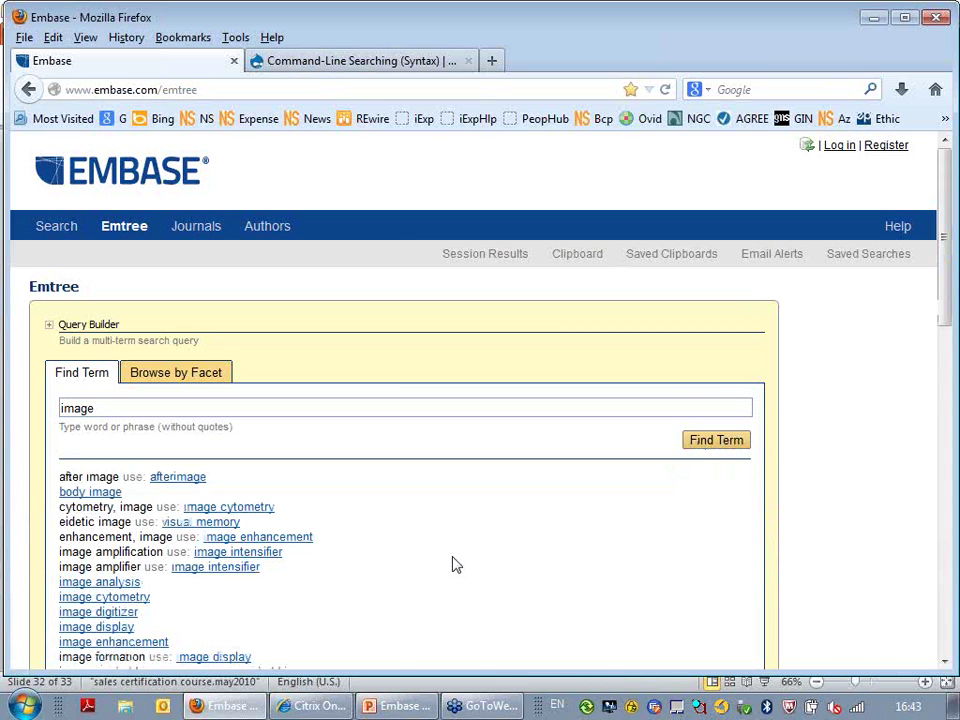
{"action": "scroll", "coordinate": [452, 565], "scroll_direction": "down", "scroll_amount": 3}
{"action": "scroll", "coordinate": [467, 543], "scroll_direction": "down", "scroll_amount": 1}
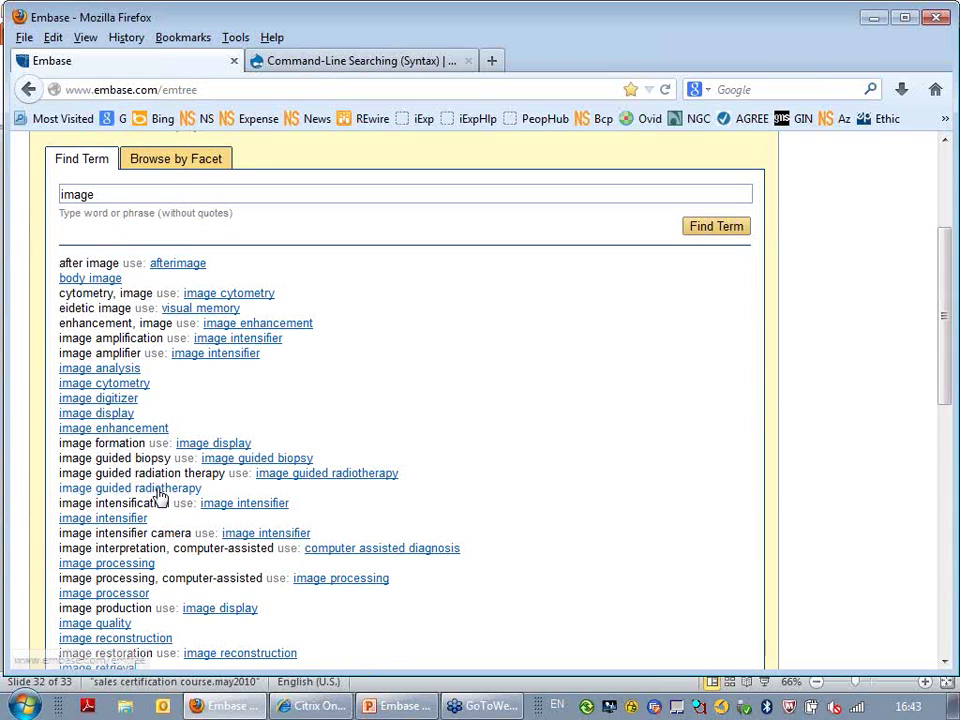
{"action": "left_click", "coordinate": [266, 460]}
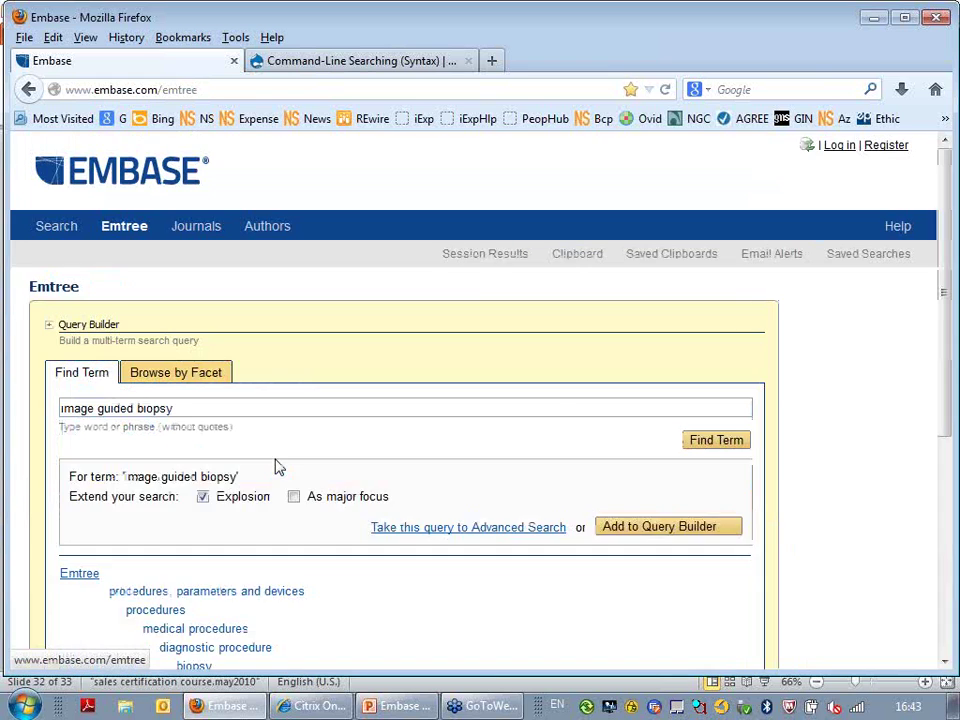
Examine the Emtree entry for image guided biopsy, including its hierarchy, narrower term, history and synonyms.
{"action": "scroll", "coordinate": [462, 574], "scroll_direction": "down", "scroll_amount": 1}
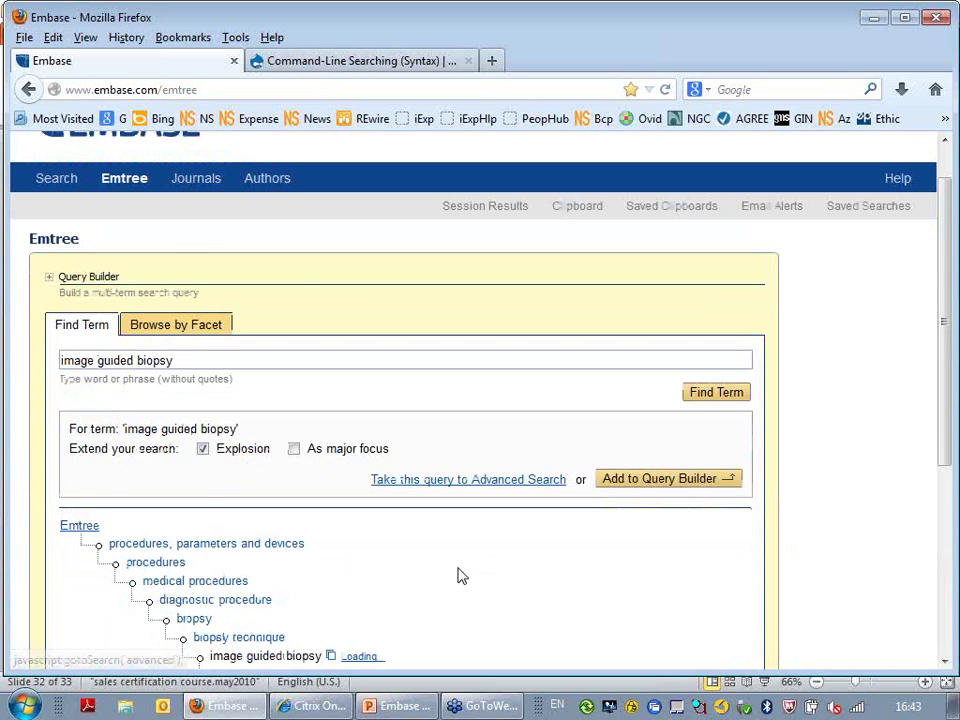
{"action": "scroll", "coordinate": [462, 574], "scroll_direction": "down", "scroll_amount": 5}
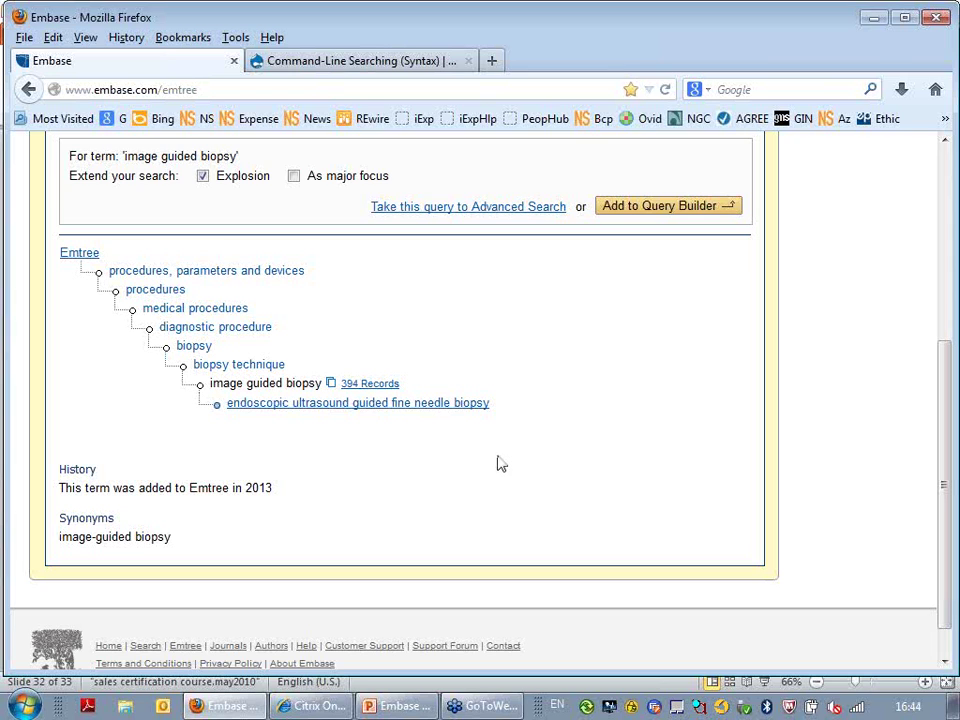
{"action": "scroll", "coordinate": [501, 463], "scroll_direction": "up", "scroll_amount": 2}
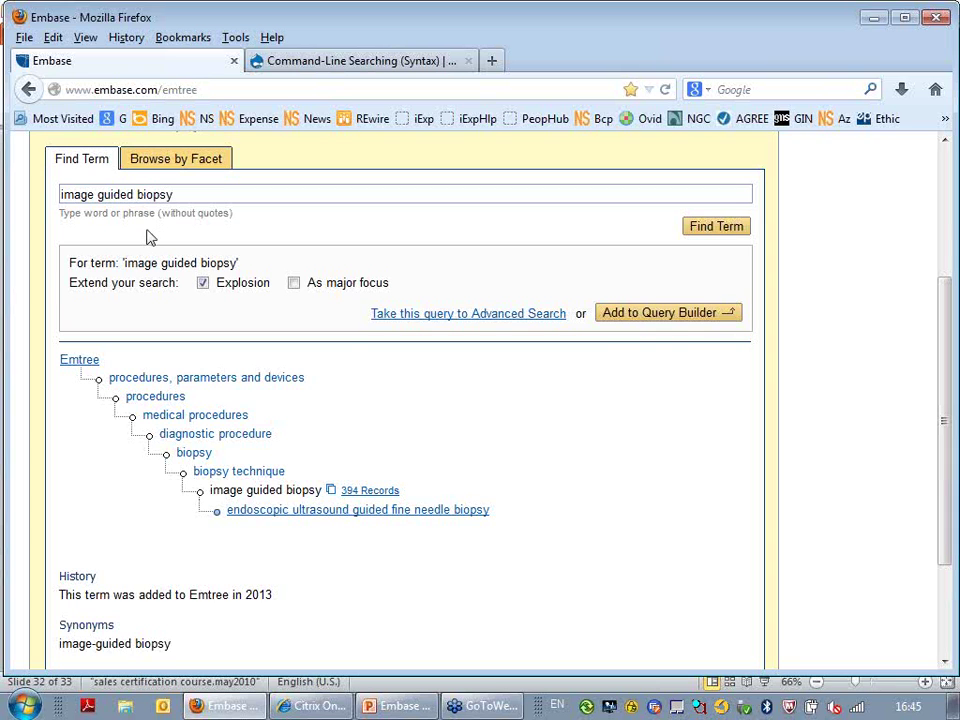
{"action": "scroll", "coordinate": [147, 237], "scroll_direction": "up", "scroll_amount": 1}
{"action": "scroll", "coordinate": [181, 268], "scroll_direction": "up", "scroll_amount": 2}
{"action": "left_click_drag", "start_coordinate": [176, 296], "coordinate": [60, 296]}
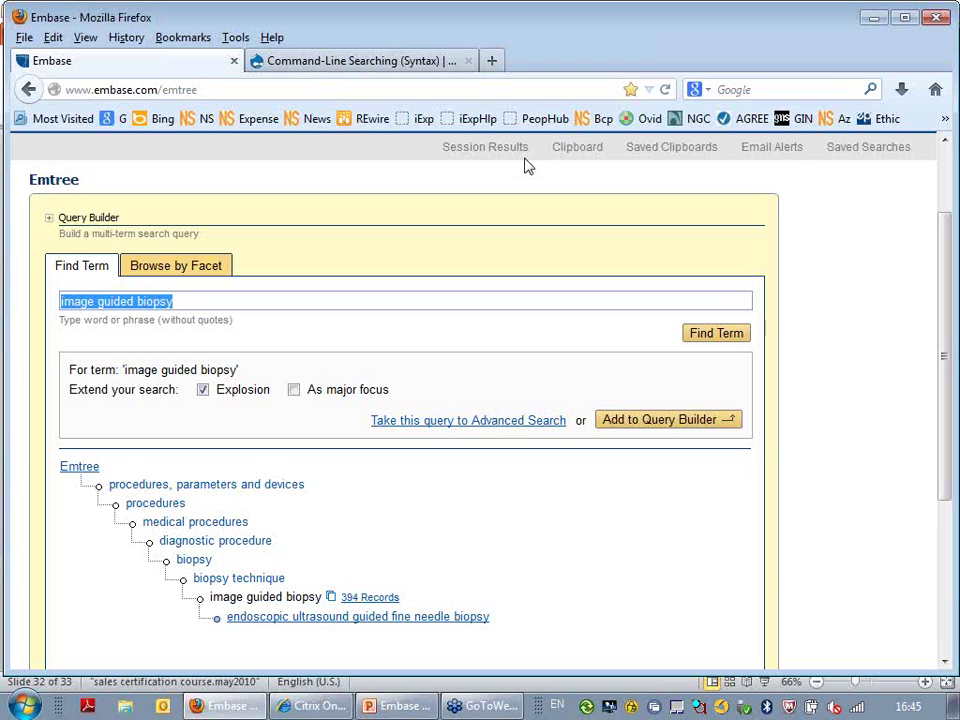
Run a quick search for randomized-controlled-trial/de with the extensive search option turned off.
{"action": "left_click", "coordinate": [468, 420]}
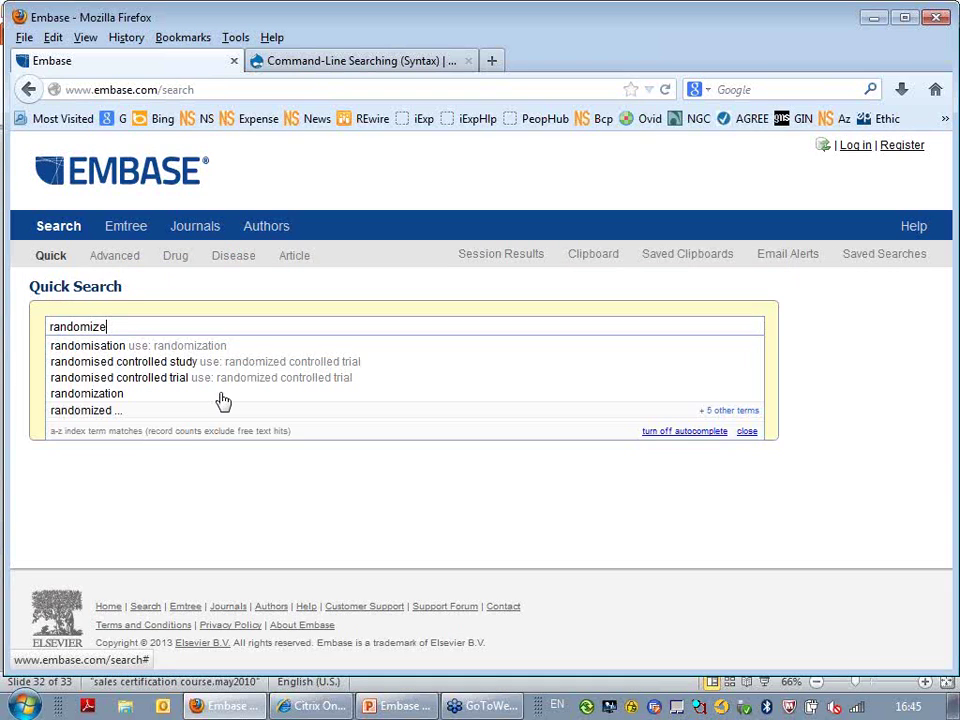
{"action": "type", "text": "d-controlled"}
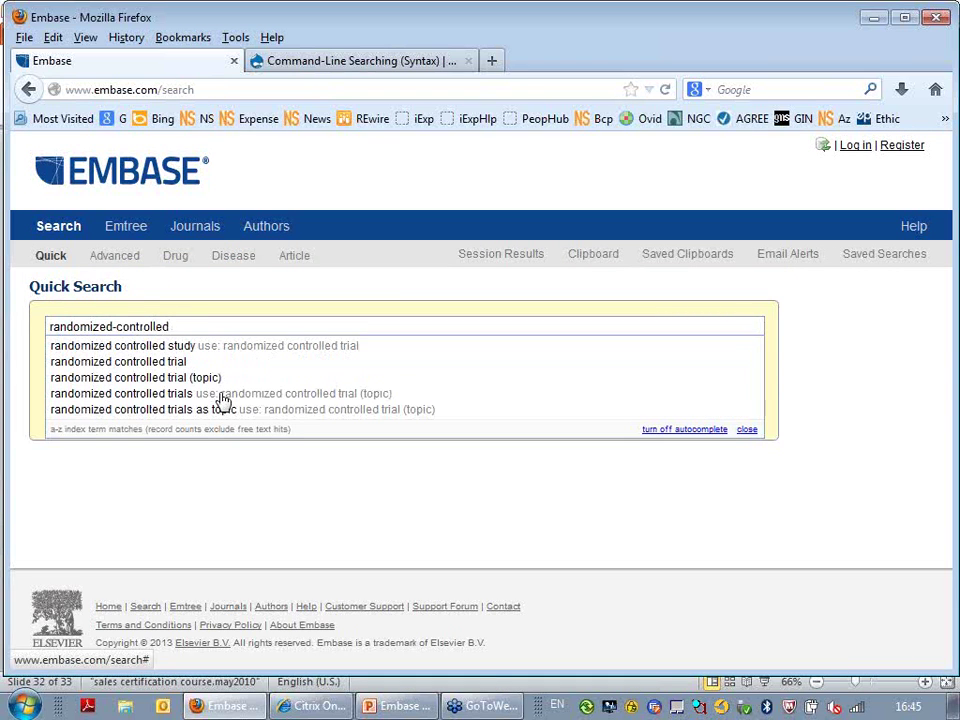
{"action": "type", "text": "-trial/de"}
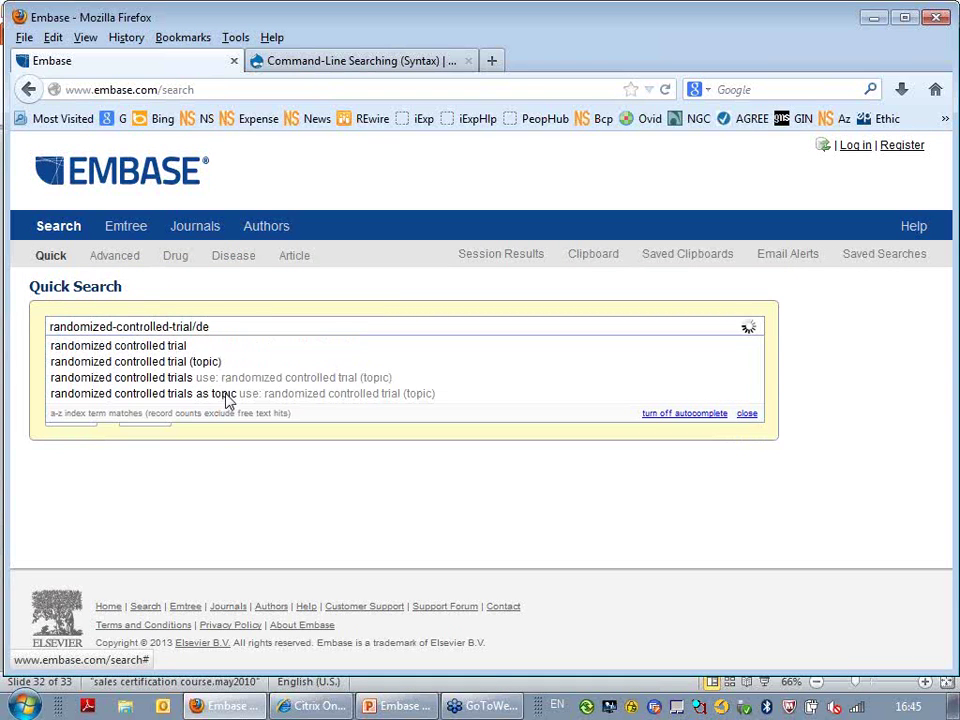
{"action": "left_click", "coordinate": [51, 370]}
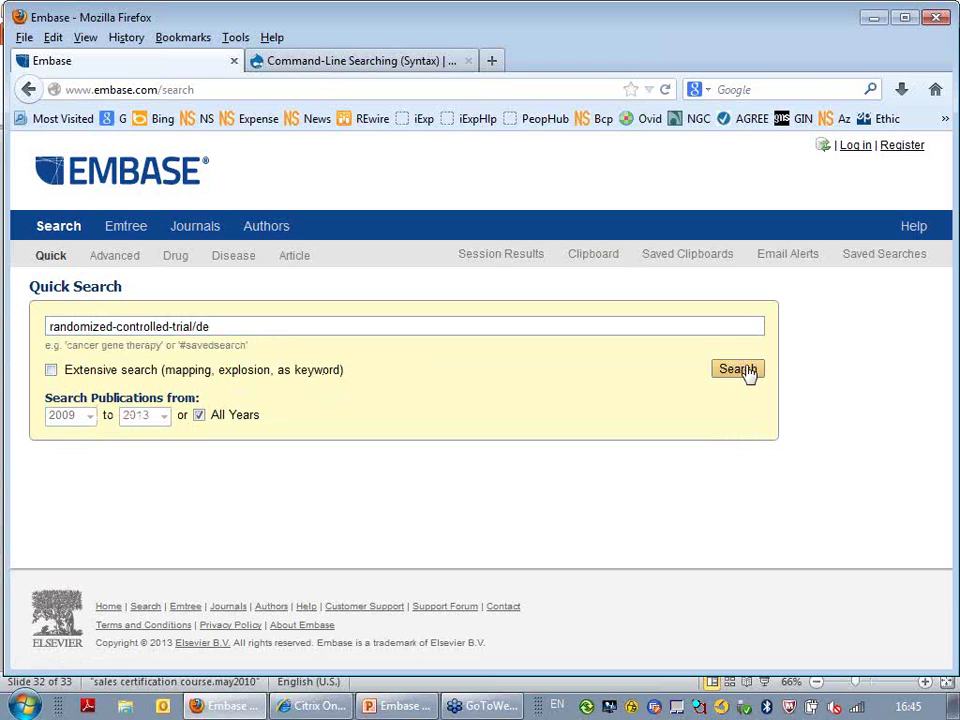
{"action": "left_click", "coordinate": [738, 369]}
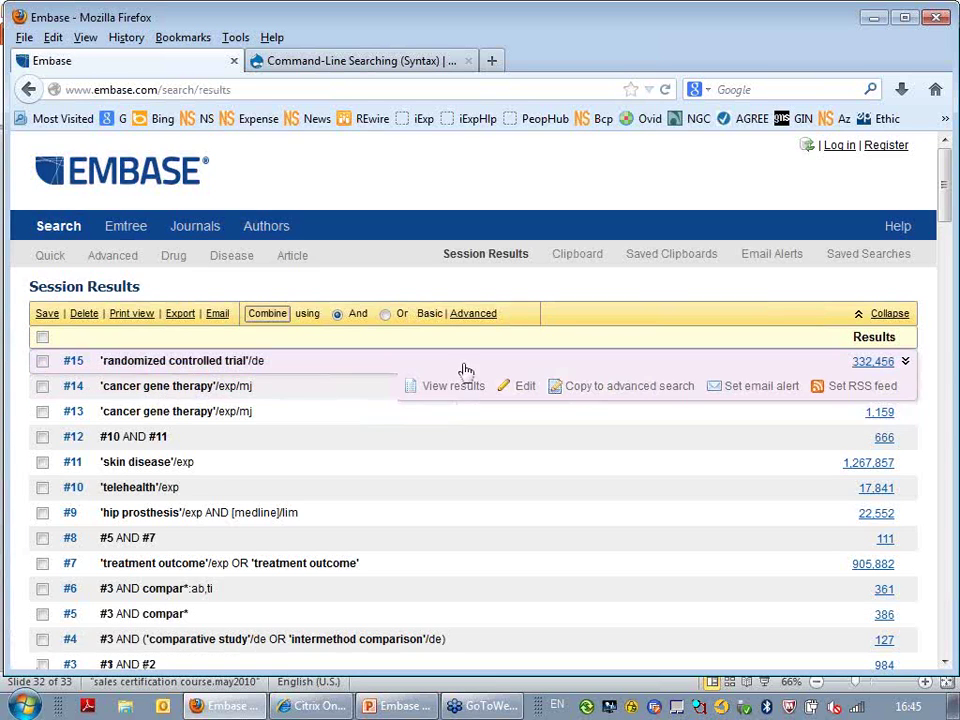
Copy the 'randomized controlled trial'/de search to advanced search, change it to 'major clinical study'/de and run it.
{"action": "left_click", "coordinate": [601, 390]}
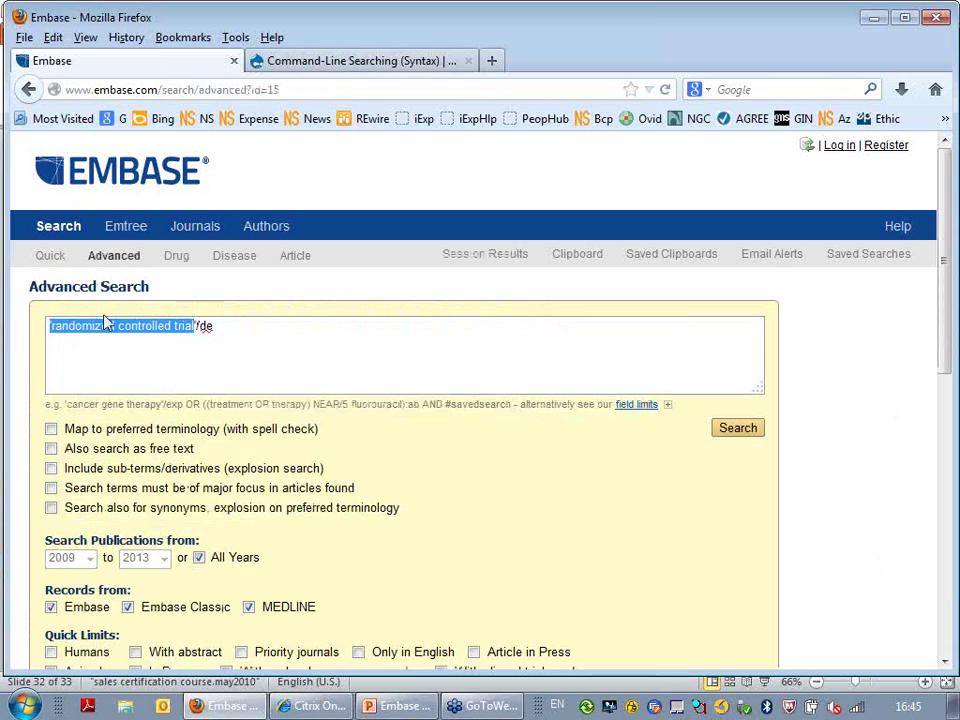
{"action": "key", "text": "BackSpace"}
{"action": "type", "text": "'major c"}
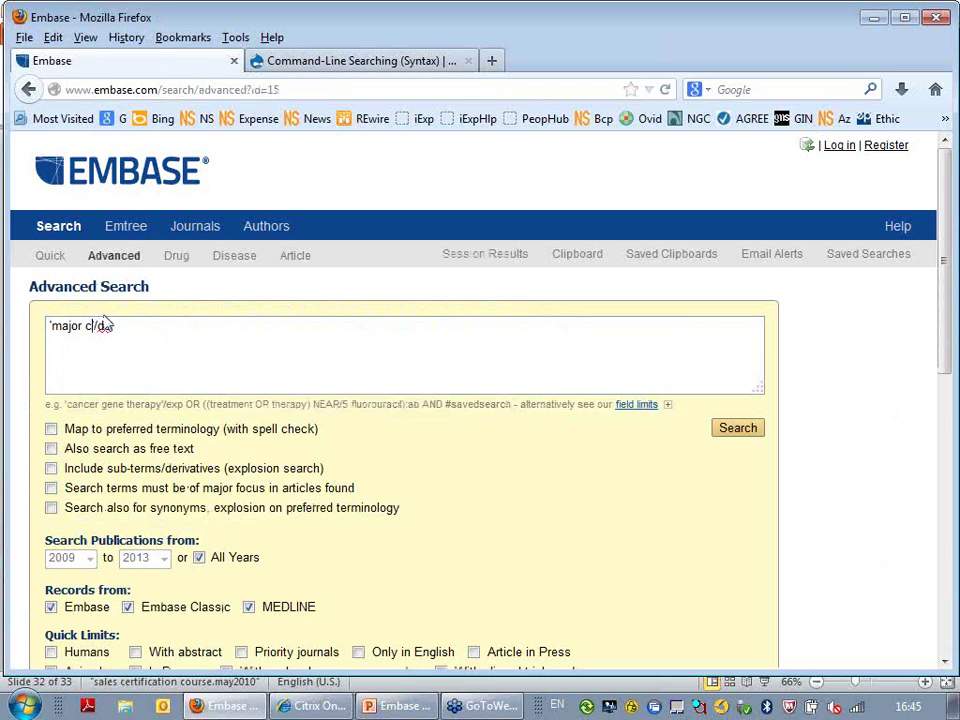
{"action": "type", "text": "linical study'"}
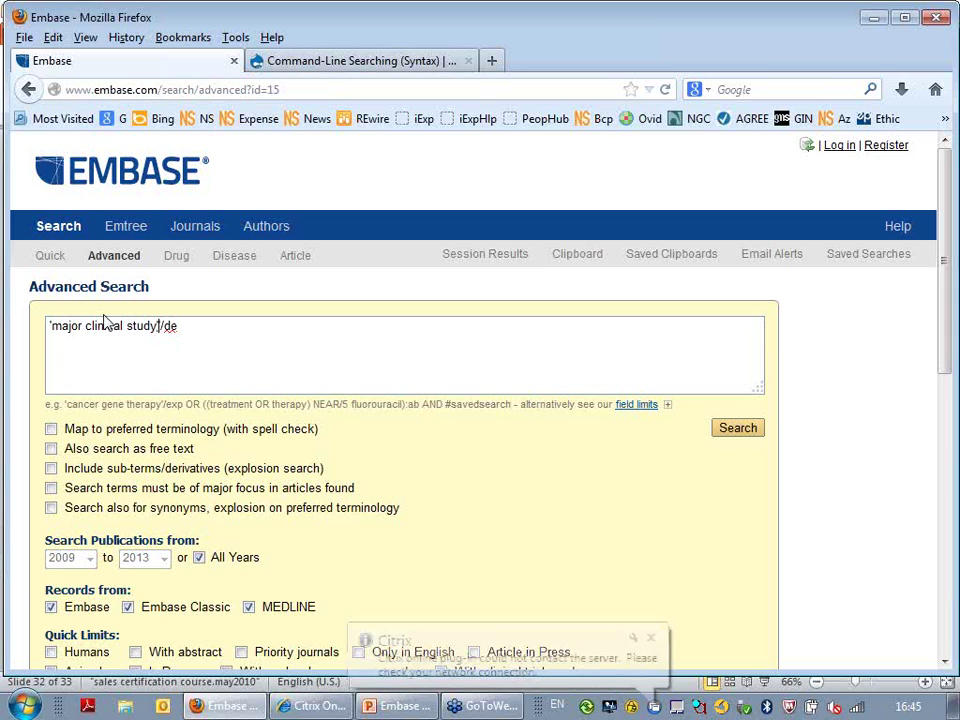
{"action": "left_click", "coordinate": [738, 428]}
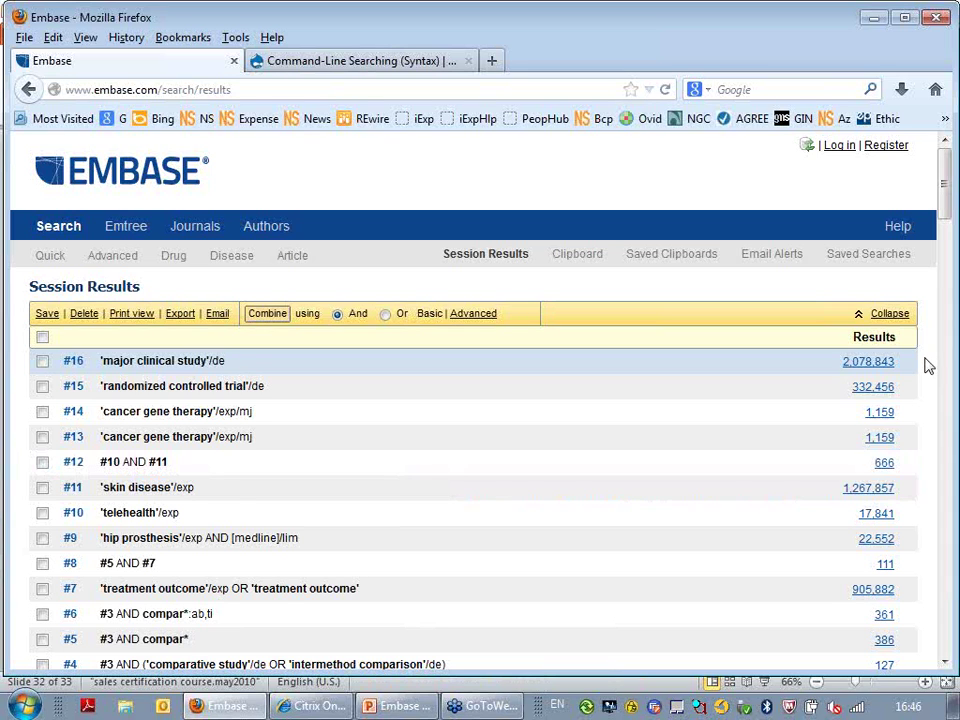
Combine the 'major clinical study'/de and 'randomized controlled trial'/de searches with AND, and switch back to the PowerPoint presentation.
{"action": "mouse_move", "coordinate": [767, 364]}
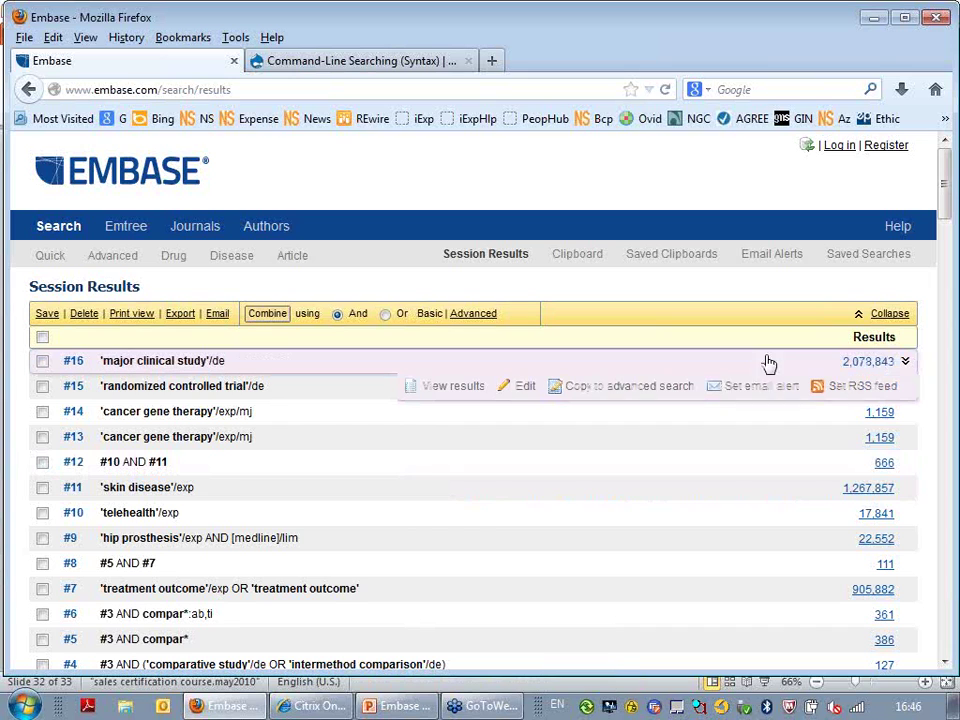
{"action": "left_click", "coordinate": [42, 362]}
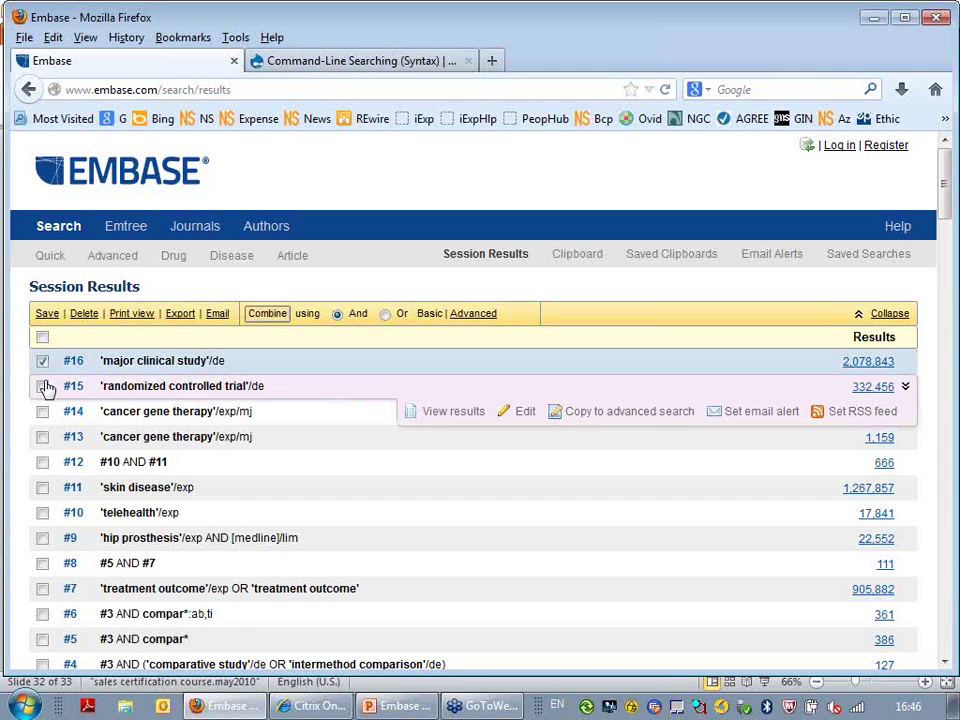
{"action": "left_click", "coordinate": [43, 387]}
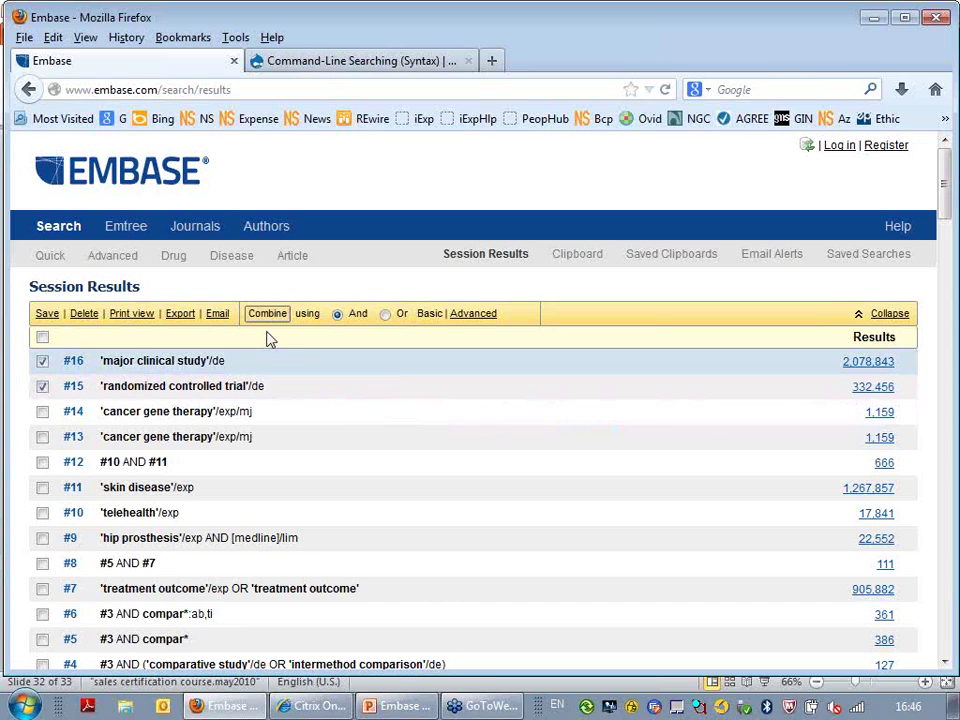
{"action": "left_click", "coordinate": [267, 314]}
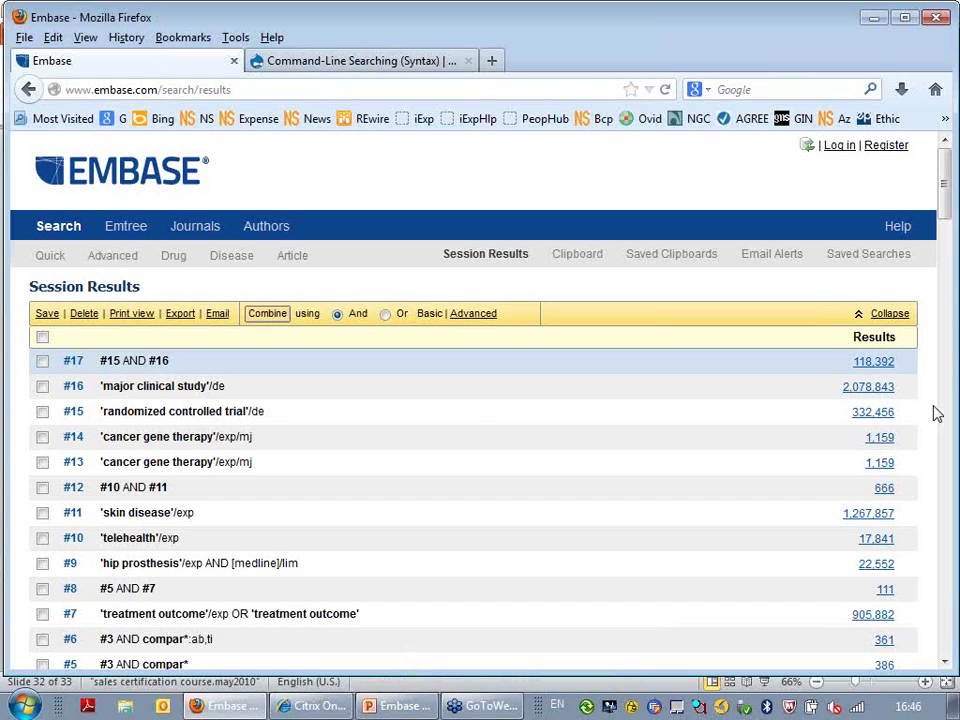
{"action": "left_click", "coordinate": [375, 708]}
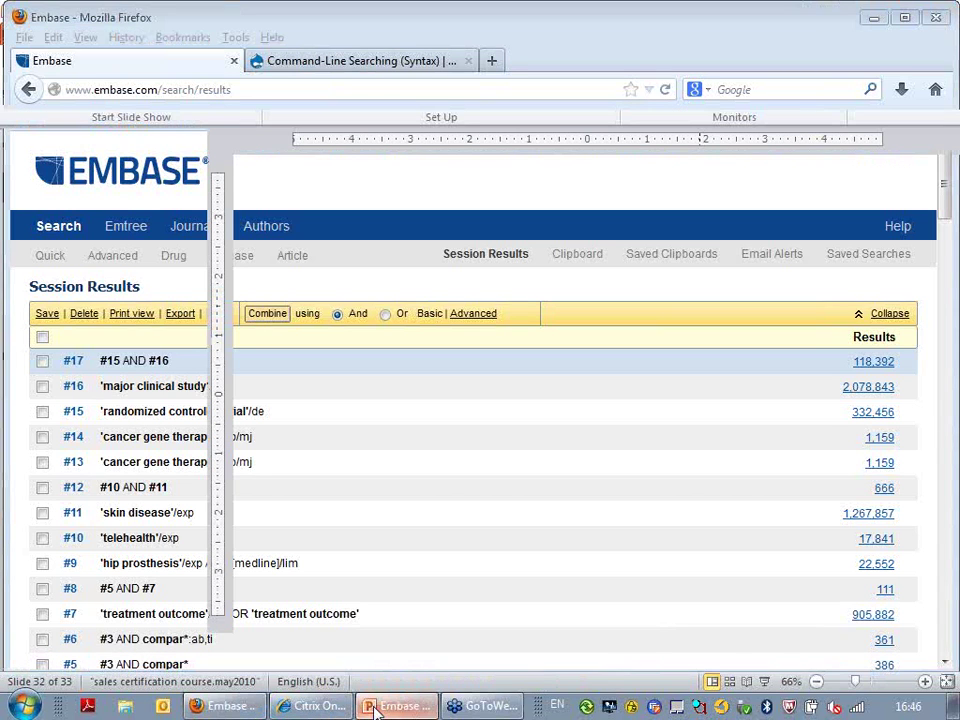